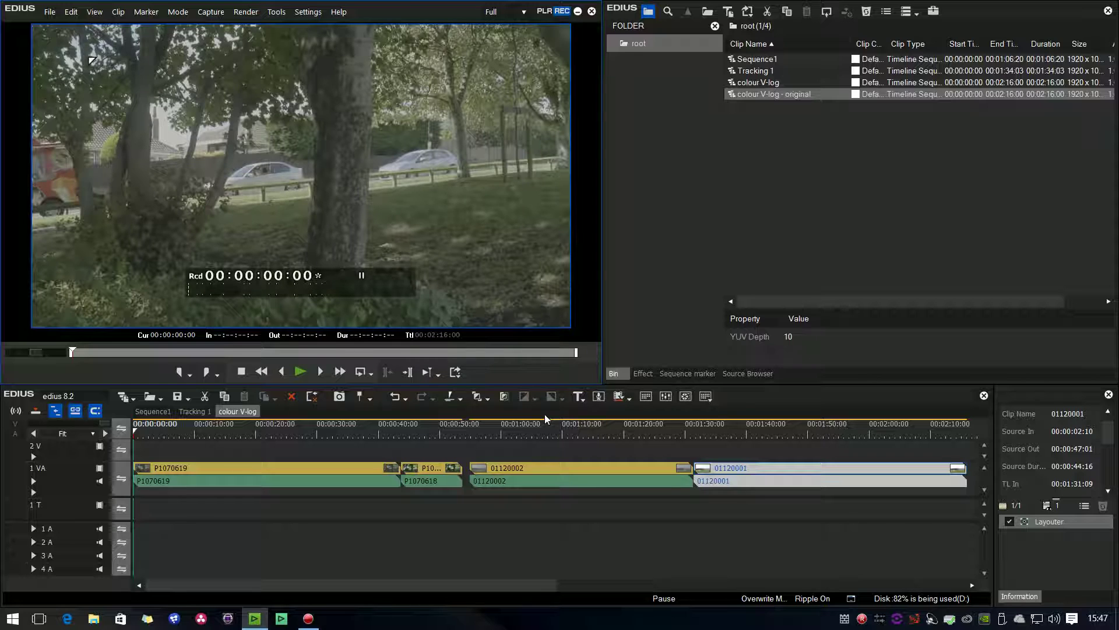
# Apply the Primary Color Correction video filter to clip P1070619 and open the filter's settings
pyautogui.click(643, 373)
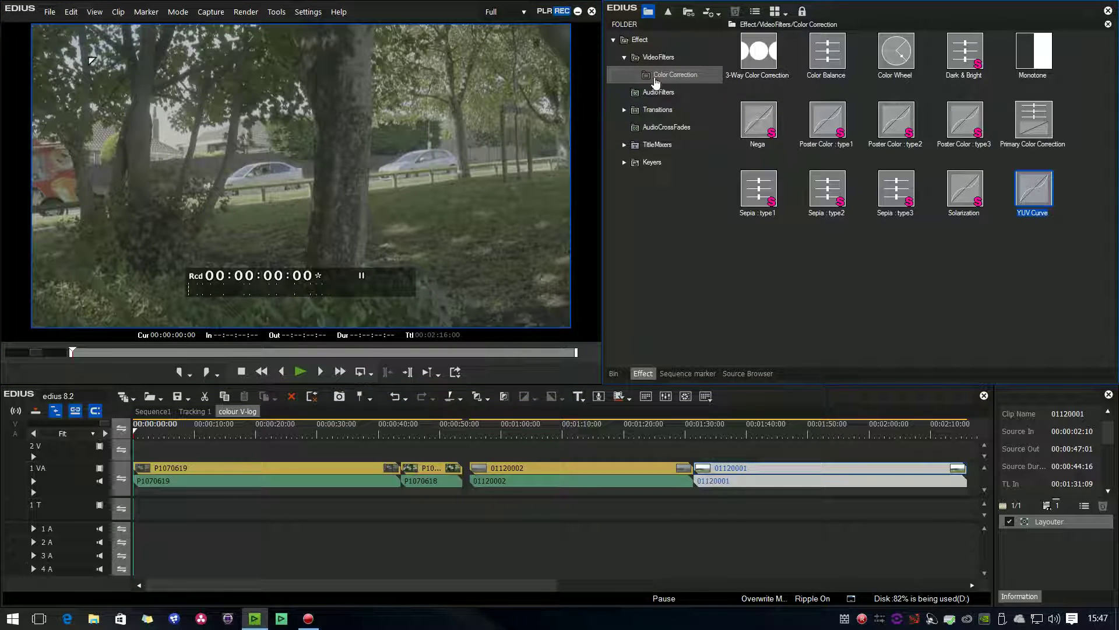
pyautogui.click(1031, 140)
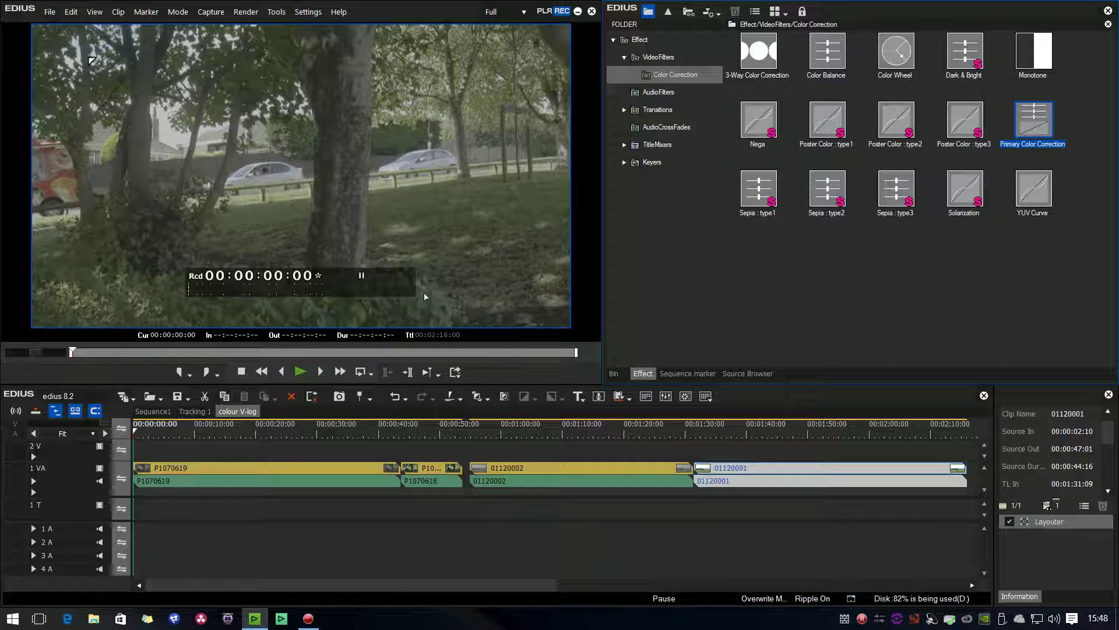
pyautogui.moveTo(1029, 123); pyautogui.dragTo(192, 472)
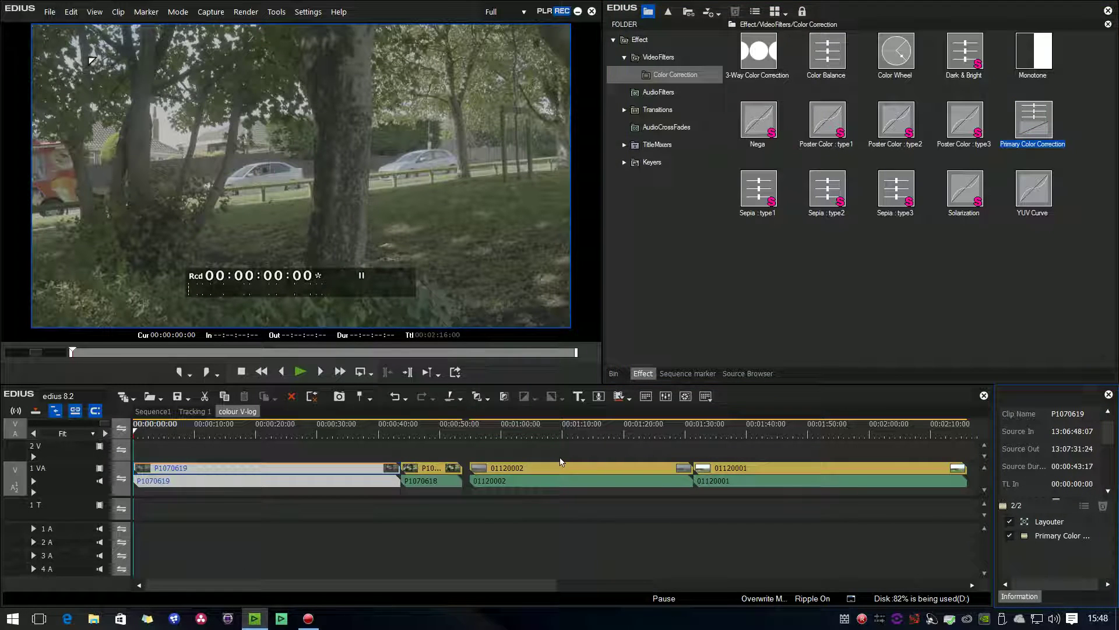
pyautogui.doubleClick(1058, 536)
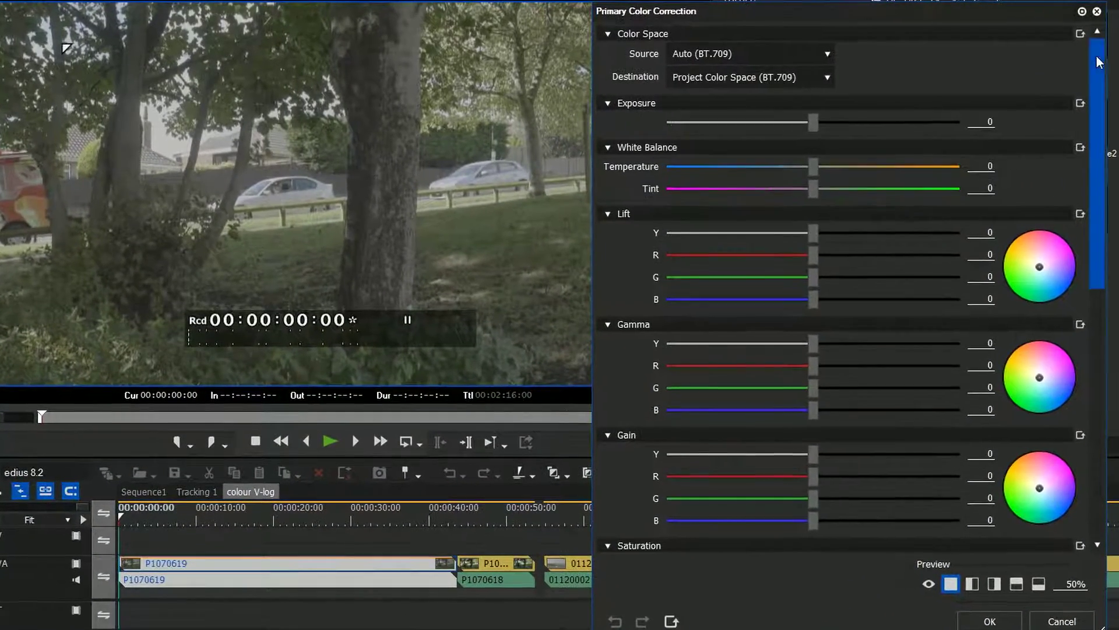
pyautogui.moveTo(1005, 69); pyautogui.dragTo(1008, 118)
pyautogui.moveTo(1096, 117); pyautogui.dragTo(697, 120)
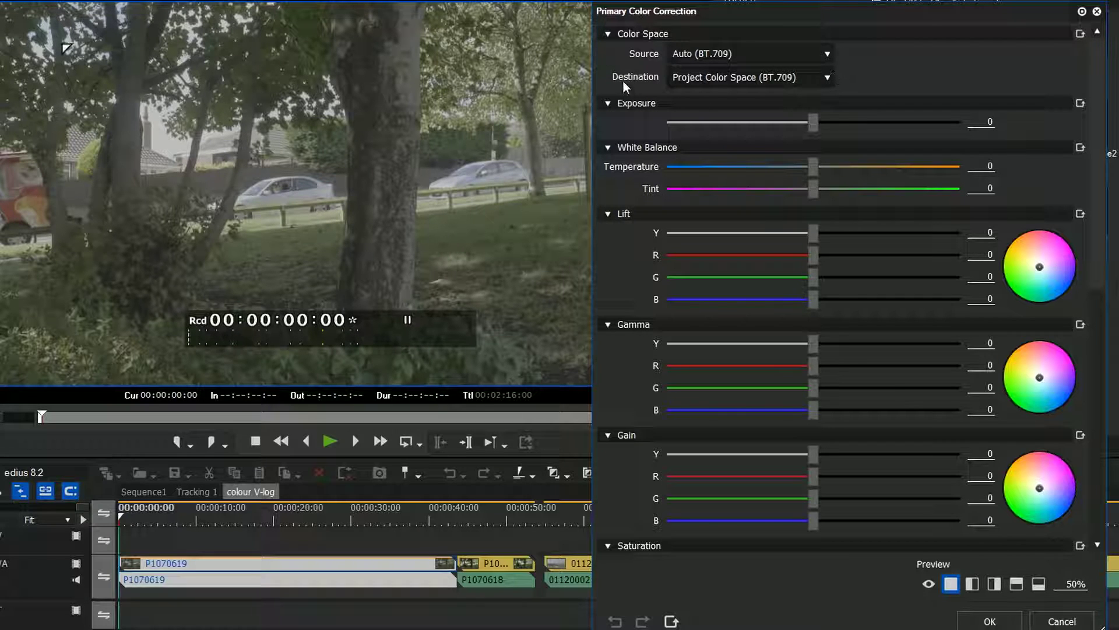
# Review the destination color spaces and set the source color space to Panasonic - V-Gamut/V-Log, V-Log L
pyautogui.click(827, 74)
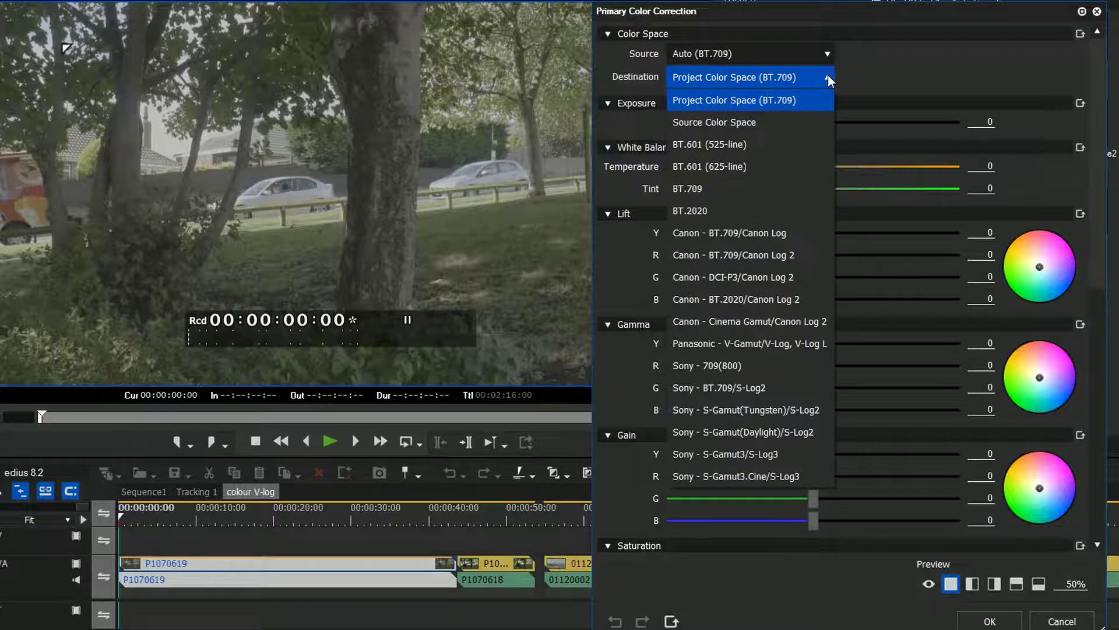
pyautogui.click(828, 75)
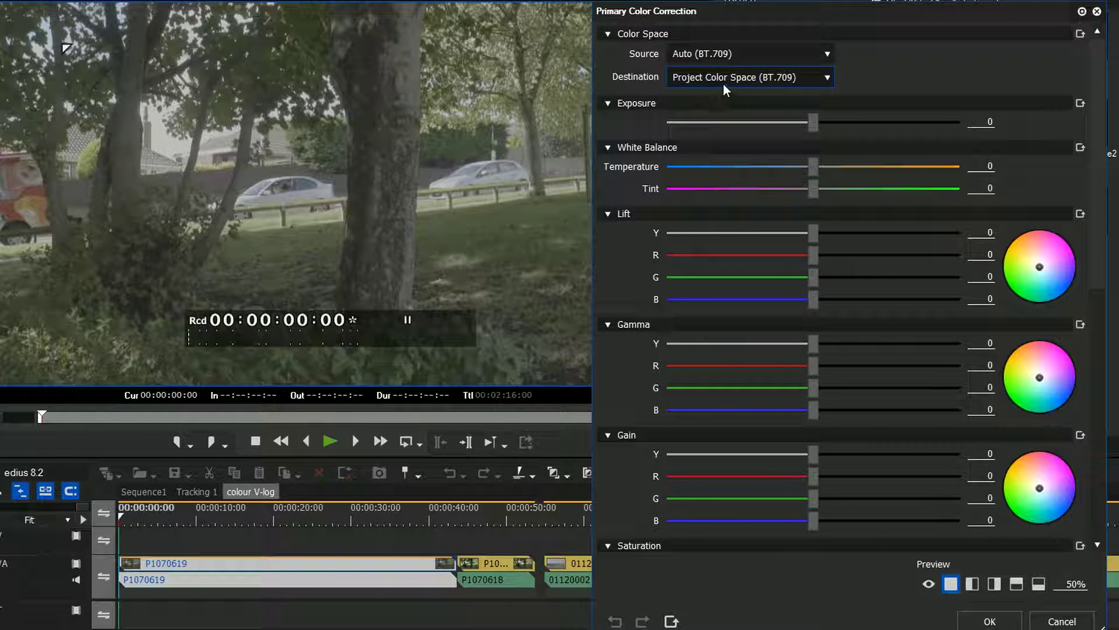
pyautogui.click(828, 75)
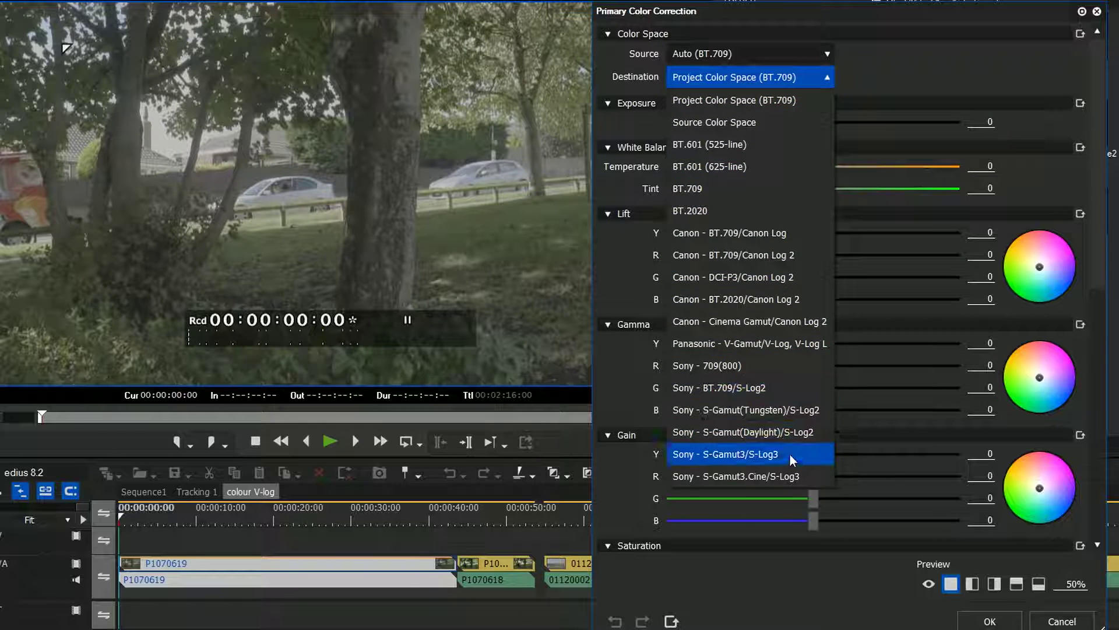
pyautogui.click(927, 68)
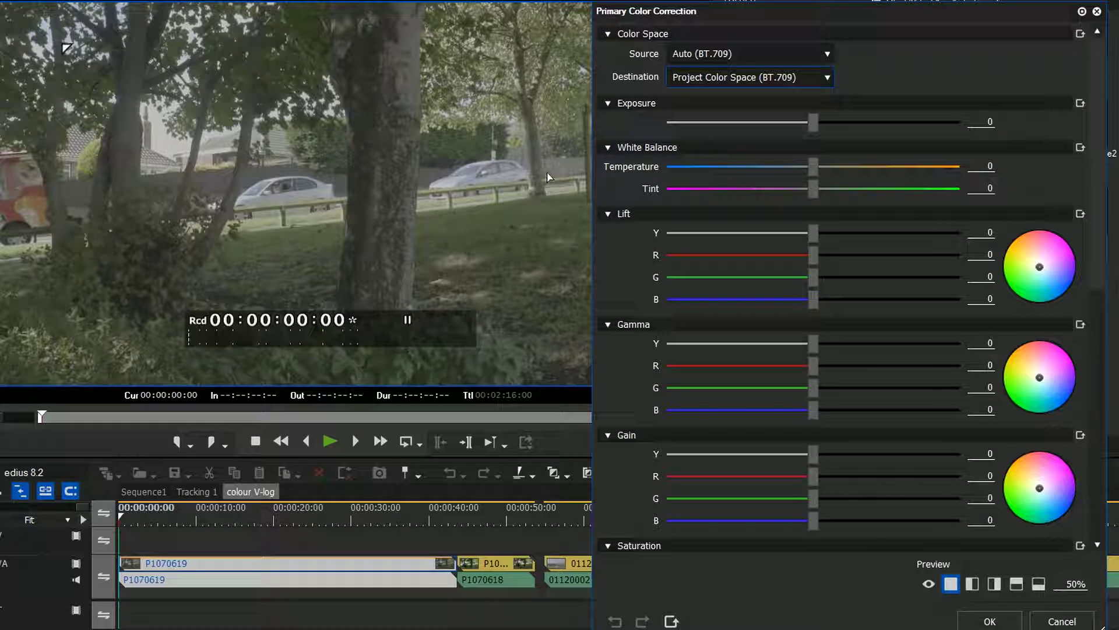
pyautogui.click(721, 53)
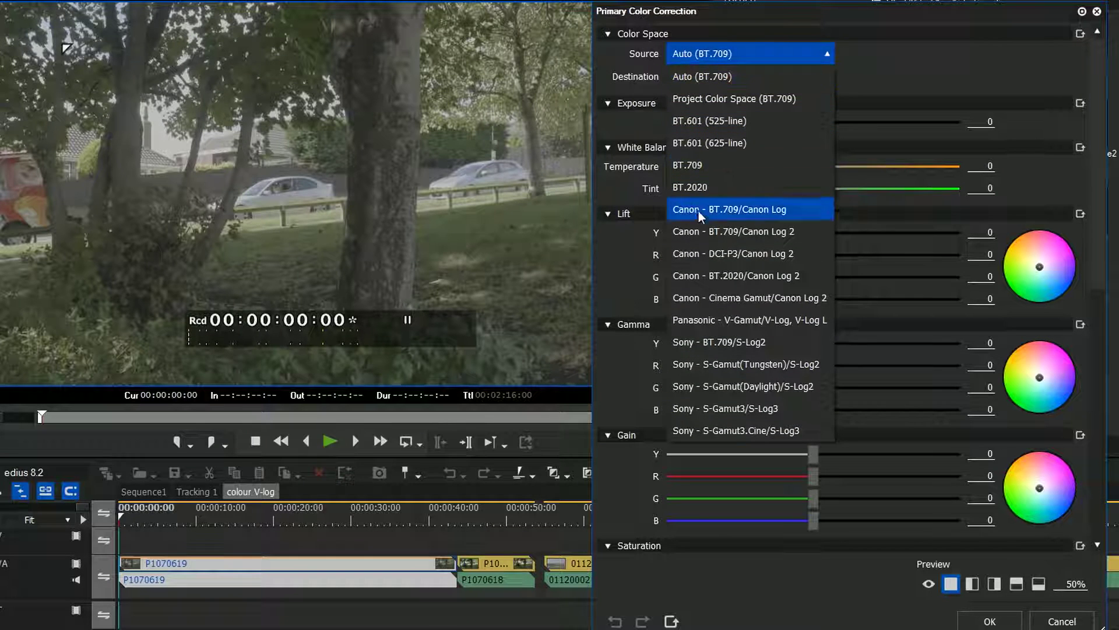
pyautogui.click(709, 320)
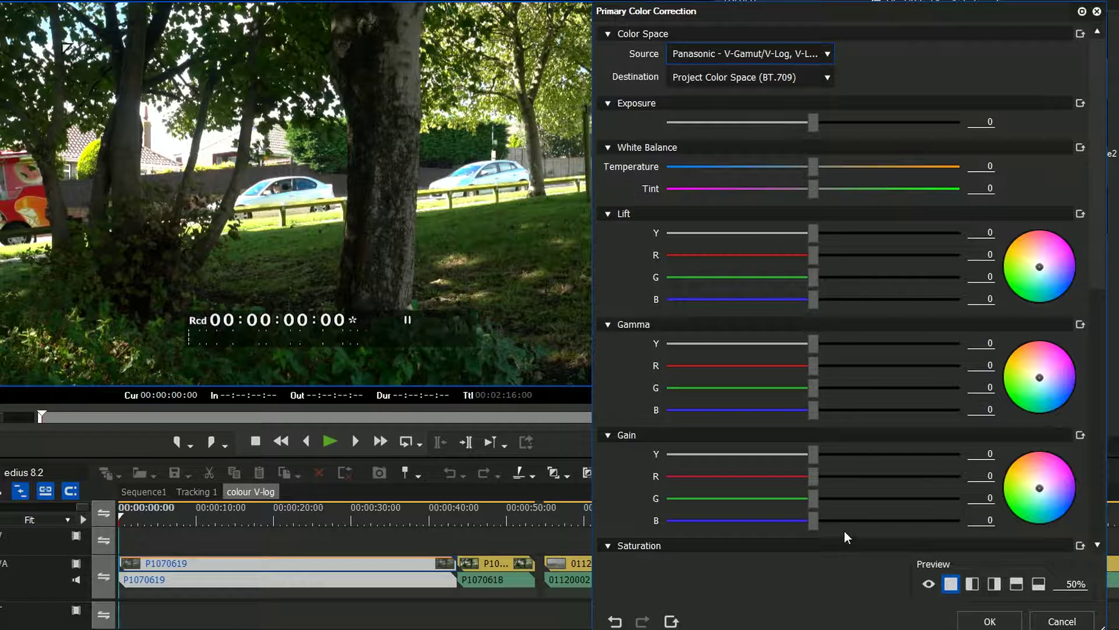
# Examine the Canon, Panasonic and Sony log formats offered as the source color space
pyautogui.click(818, 49)
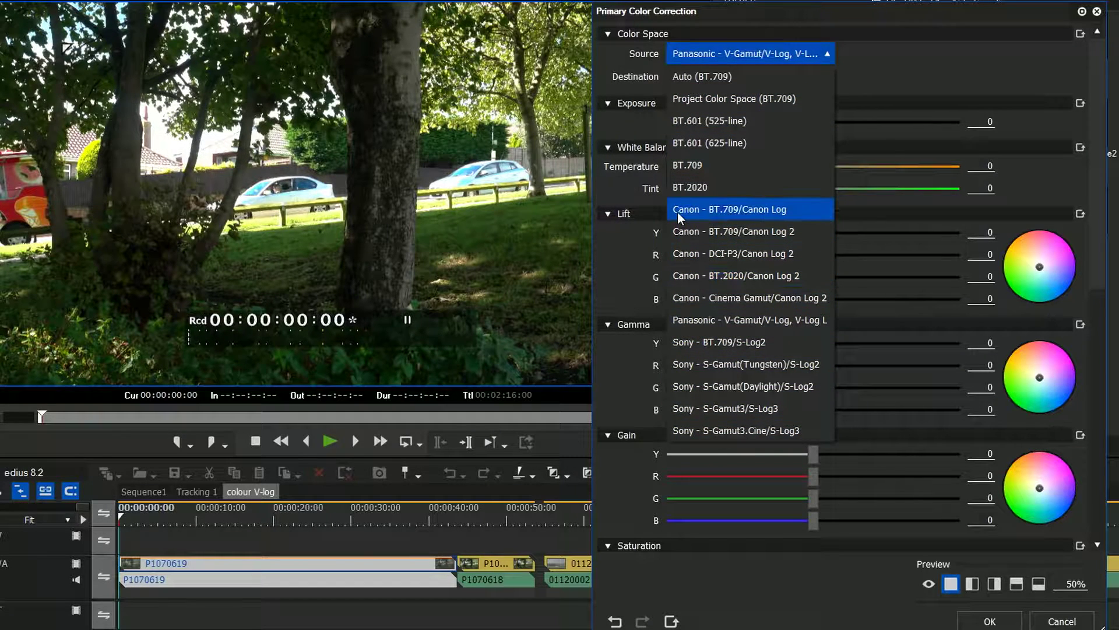
pyautogui.click(777, 59)
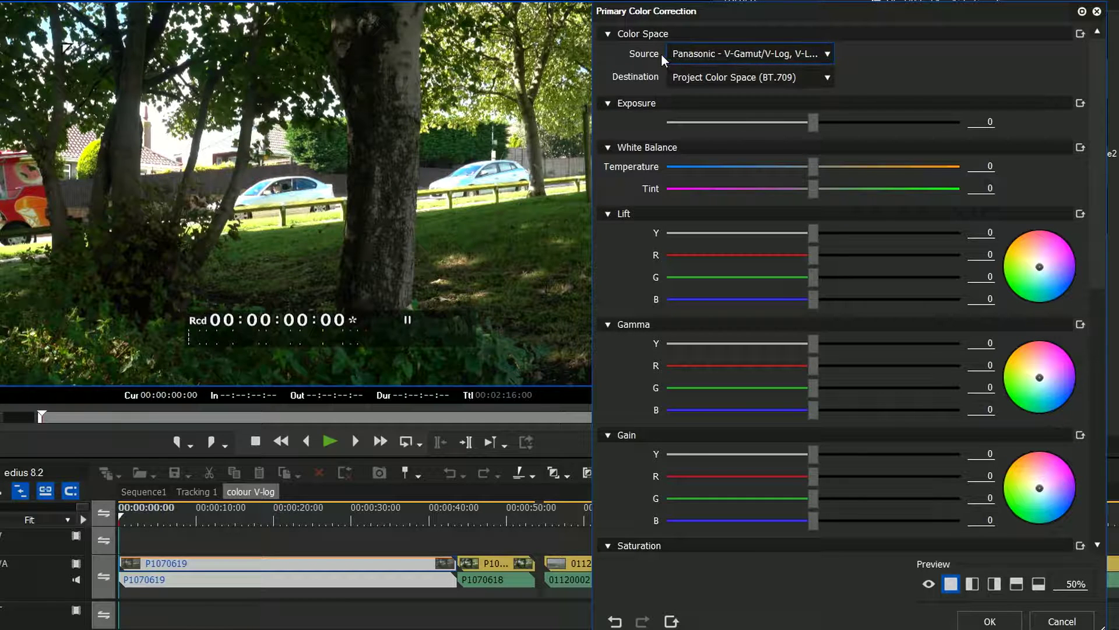
pyautogui.click(828, 54)
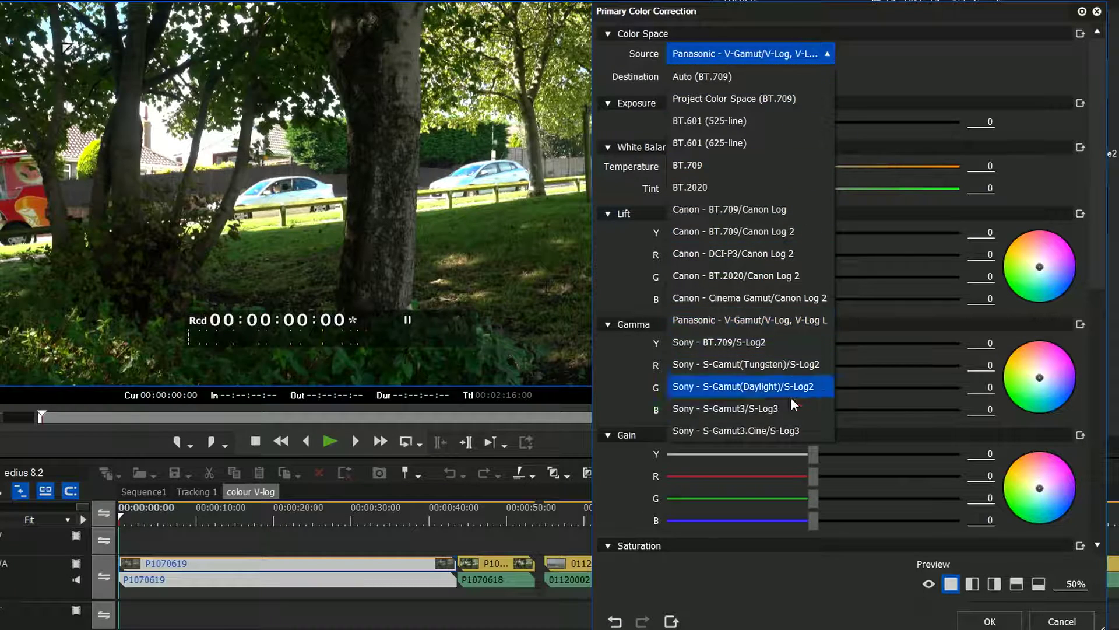
pyautogui.click(833, 52)
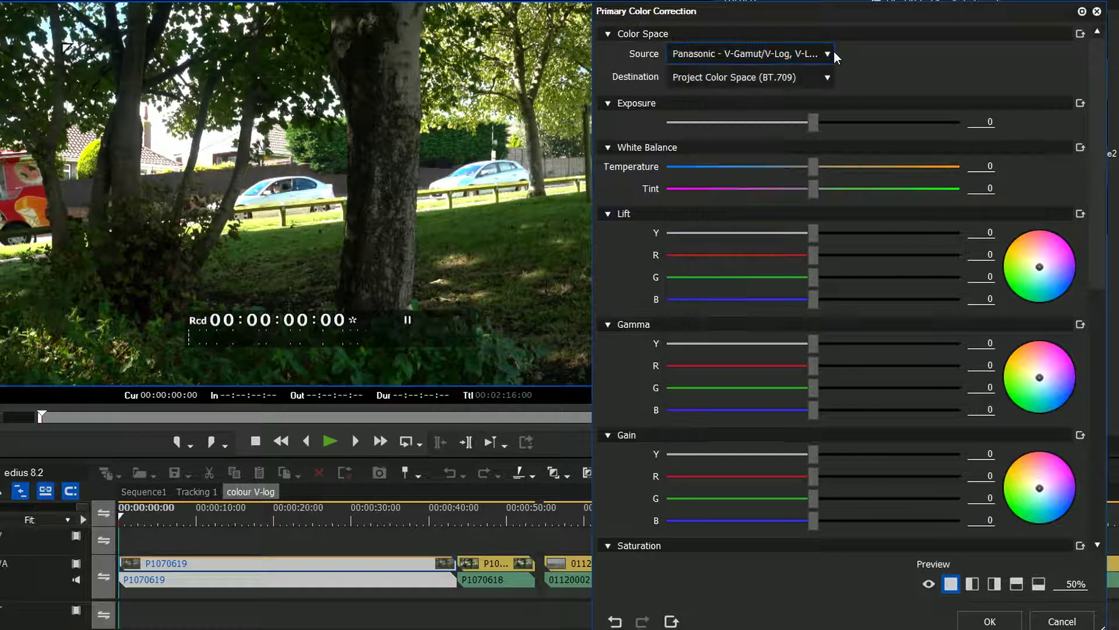
pyautogui.click(830, 51)
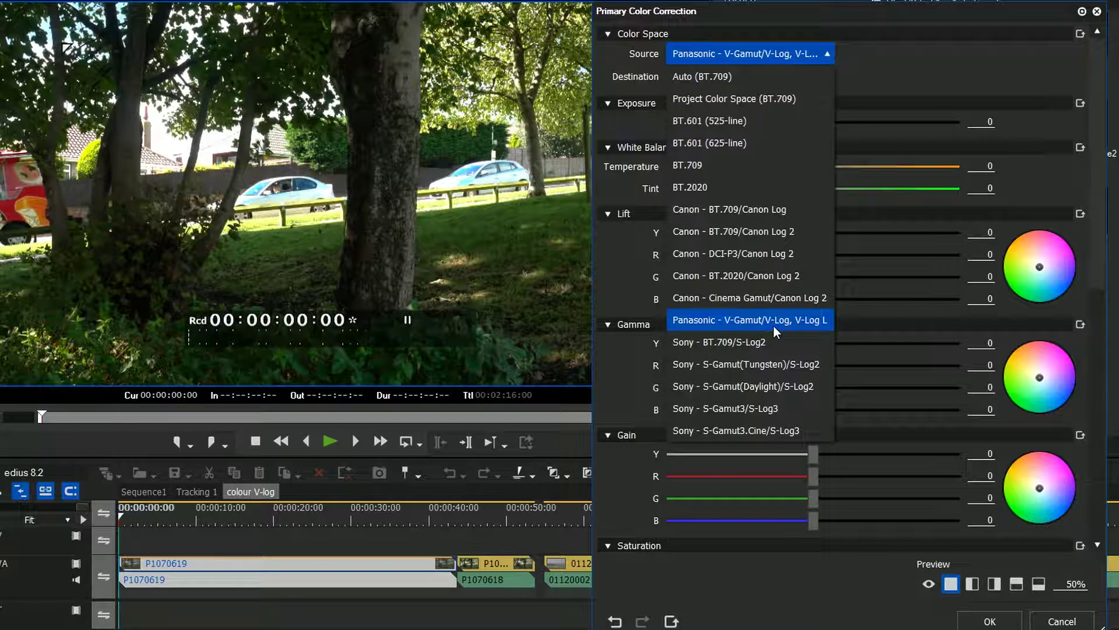
pyautogui.click(873, 41)
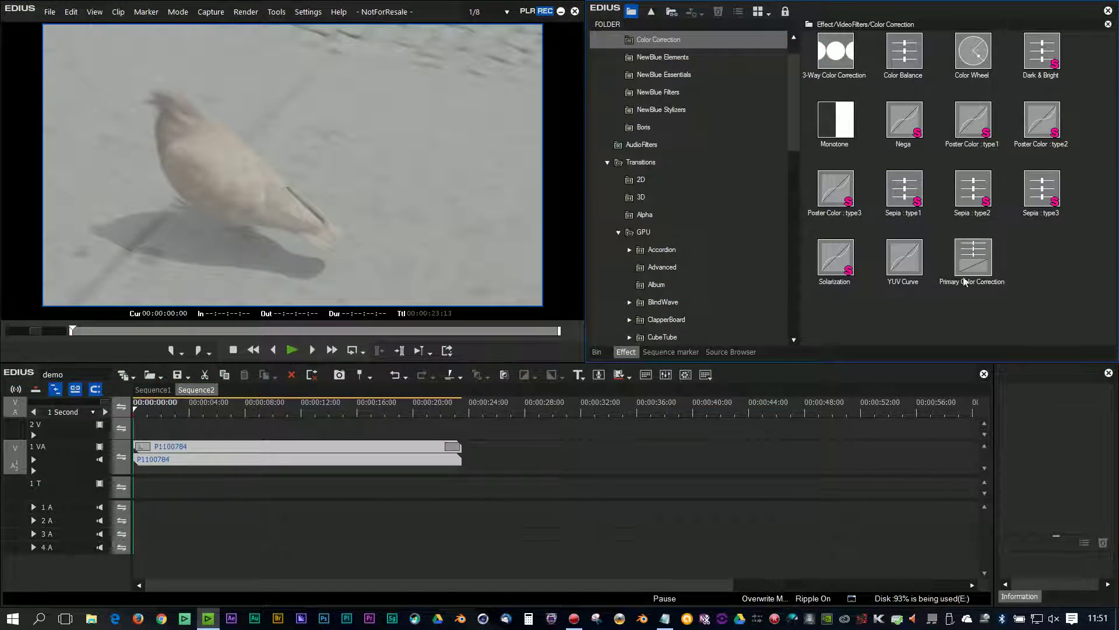
# Apply Primary Color Correction to clip P1100784 in Sequence2 and open the filter's settings
pyautogui.moveTo(965, 282); pyautogui.dragTo(373, 446)
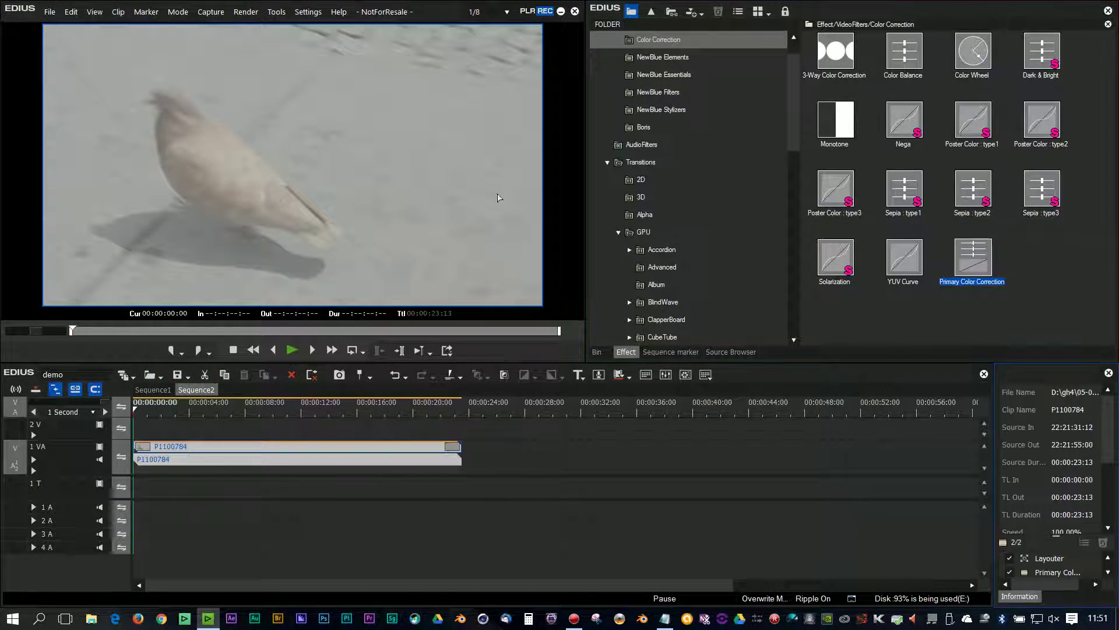
pyautogui.click(1047, 573)
pyautogui.scroll(-1, 1052, 575)
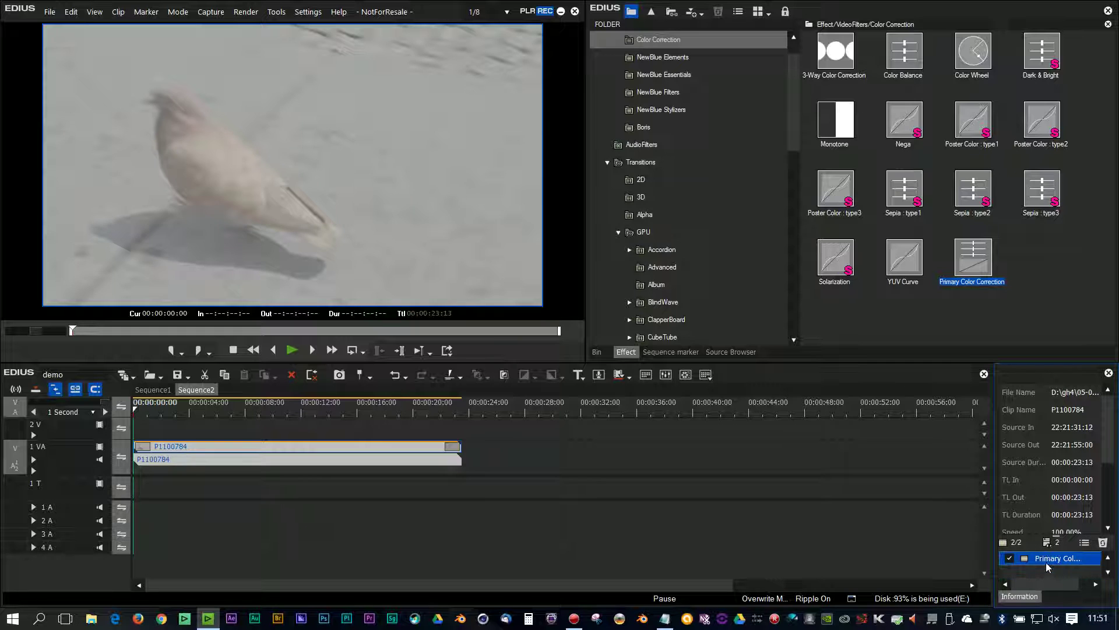
pyautogui.doubleClick(1052, 560)
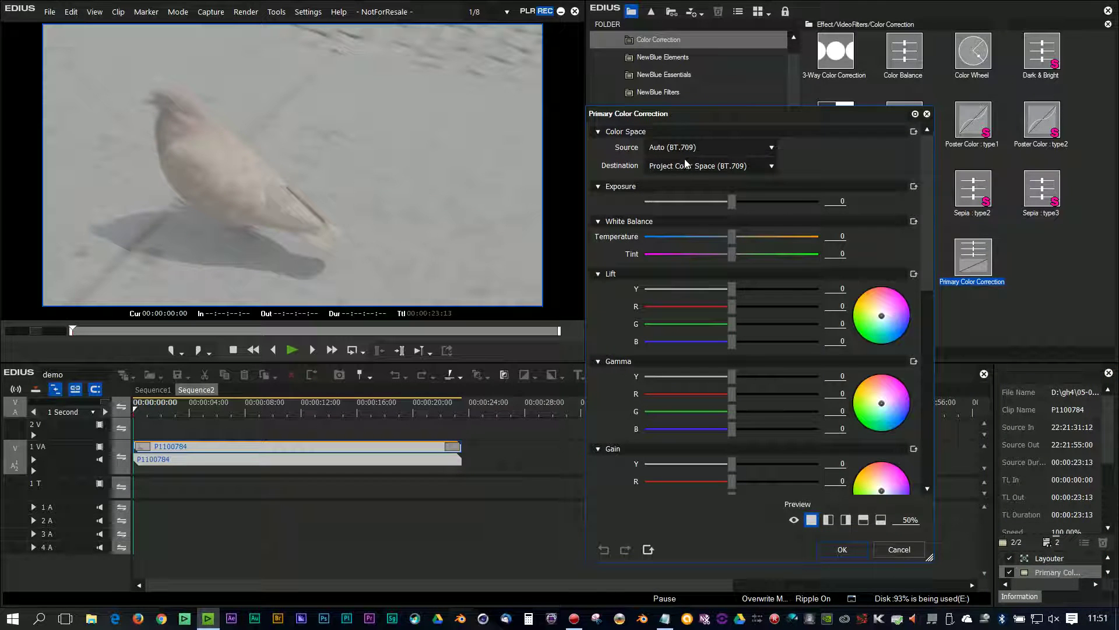
# Set the source color space to Panasonic - V-Gamut/V-Log, V-Log L and lower the exposure to -40, then apply the correction
pyautogui.click(702, 149)
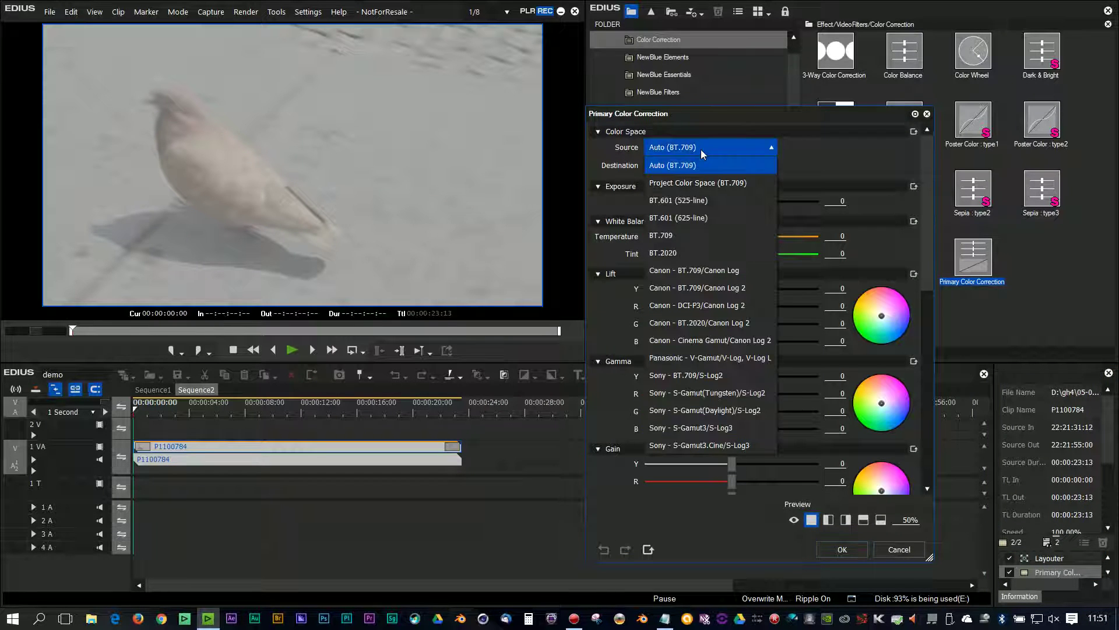
pyautogui.click(692, 358)
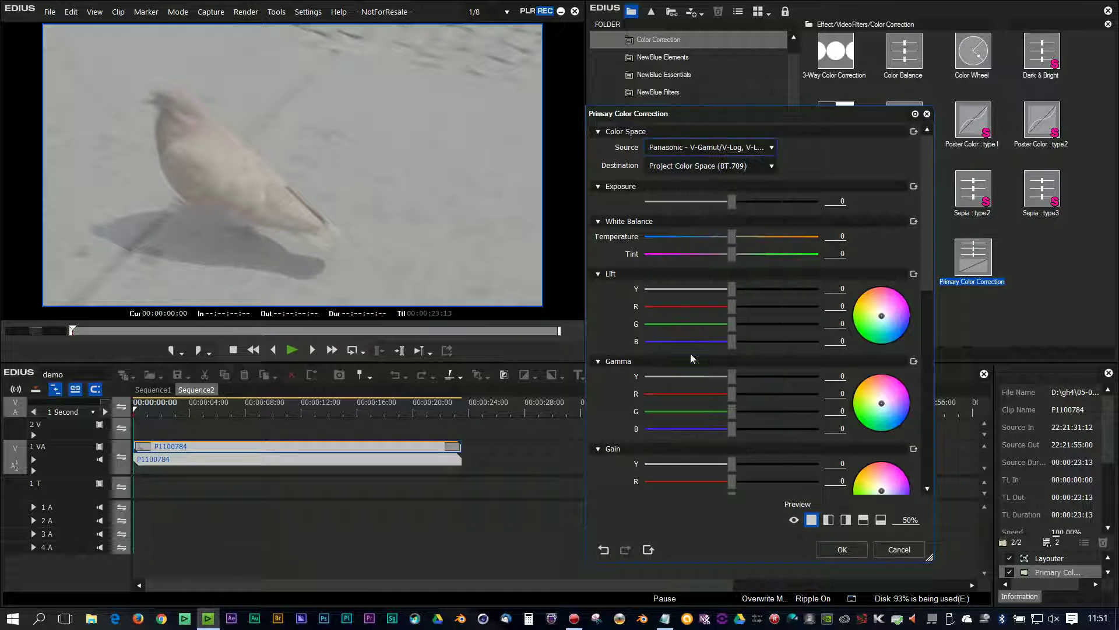
pyautogui.moveTo(732, 201); pyautogui.dragTo(699, 202)
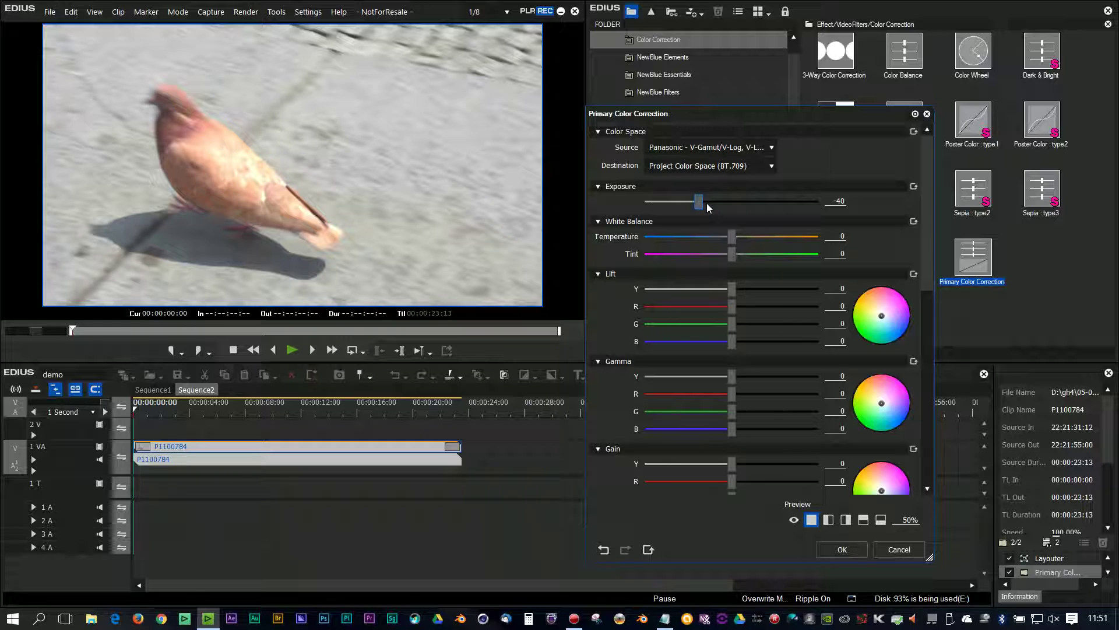
pyautogui.click(843, 549)
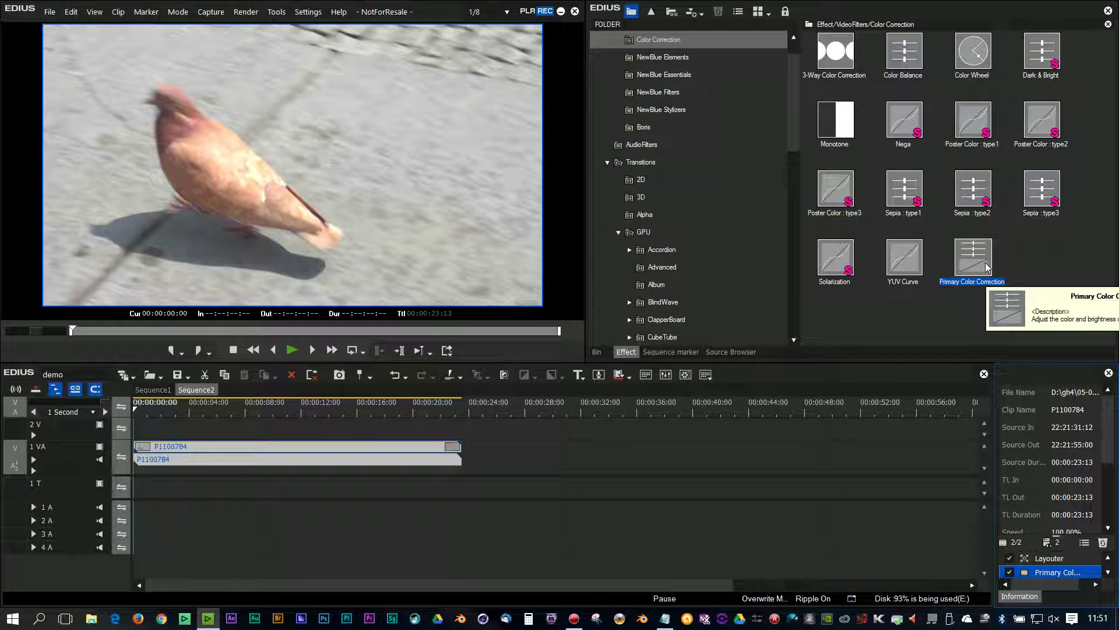
# Scrub through the corrected clip P1100784 and recheck its source color space in the Primary Color Correction settings
pyautogui.moveTo(193, 411); pyautogui.dragTo(230, 410)
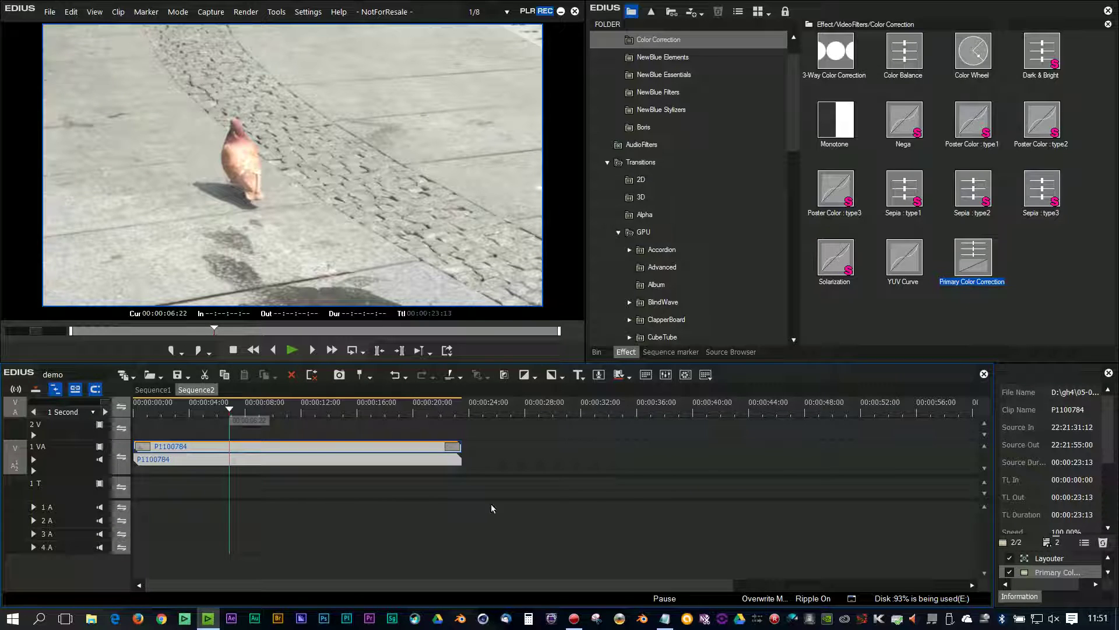
pyautogui.doubleClick(1058, 572)
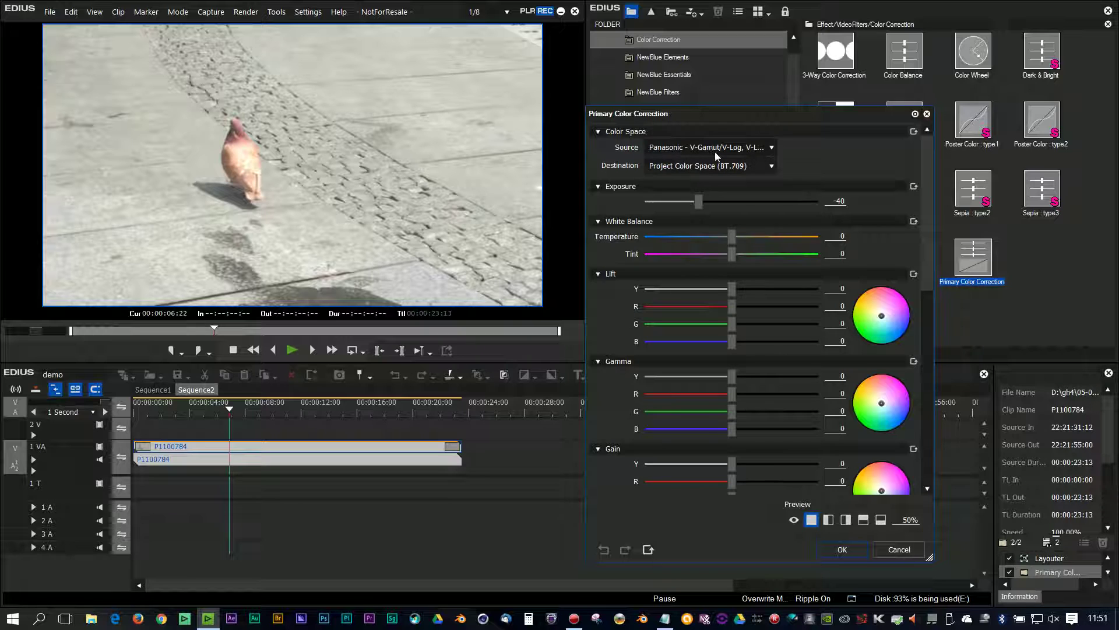
pyautogui.click(773, 153)
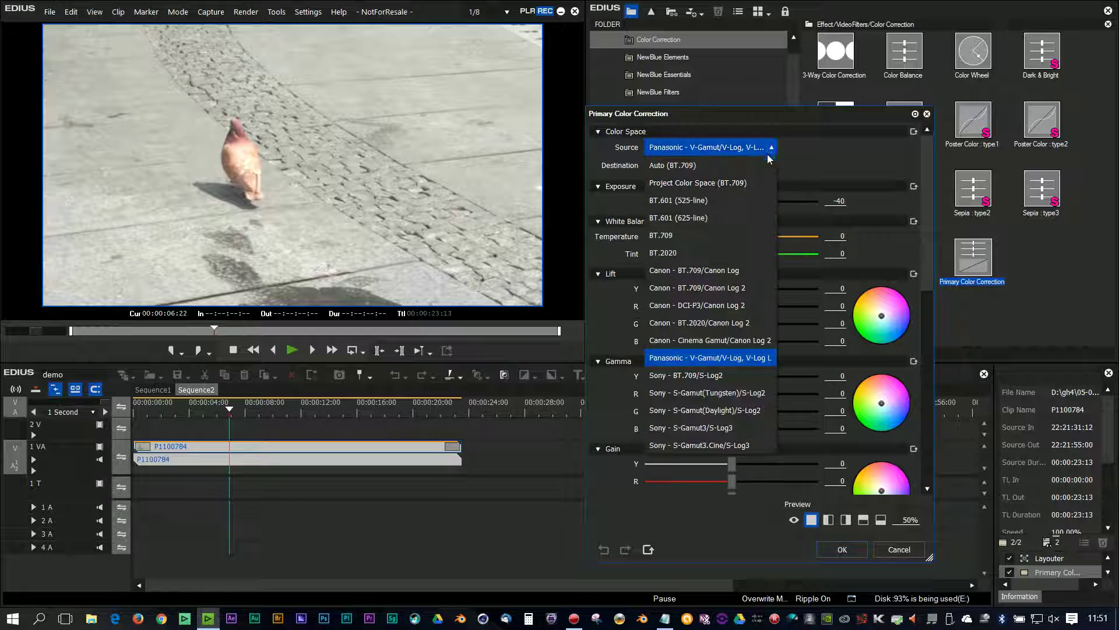
pyautogui.click(751, 361)
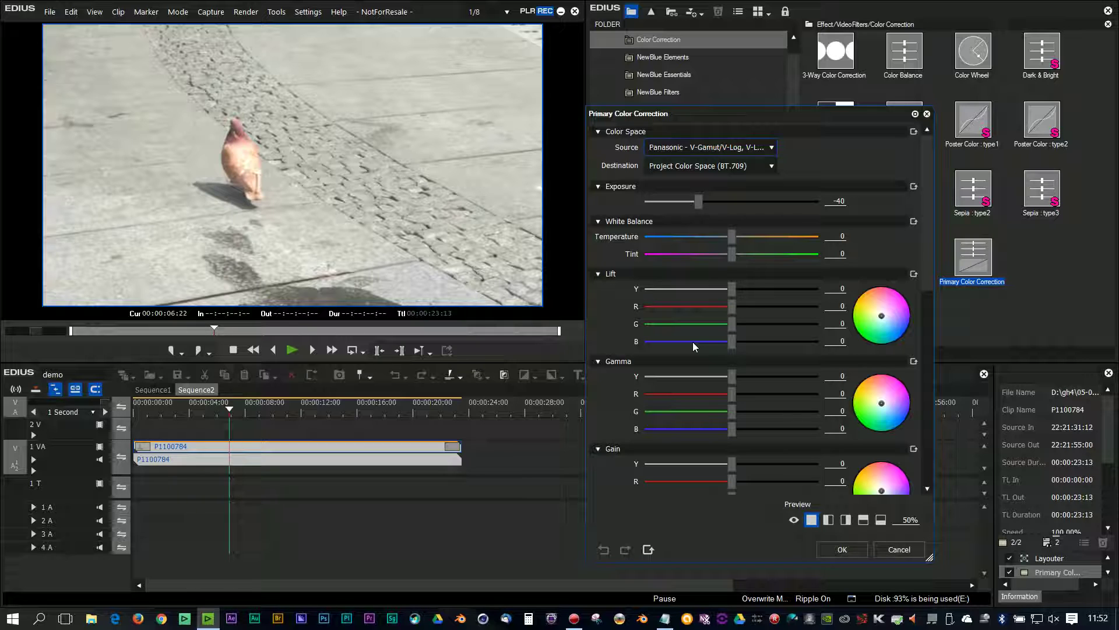
pyautogui.moveTo(663, 113); pyautogui.dragTo(576, 81)
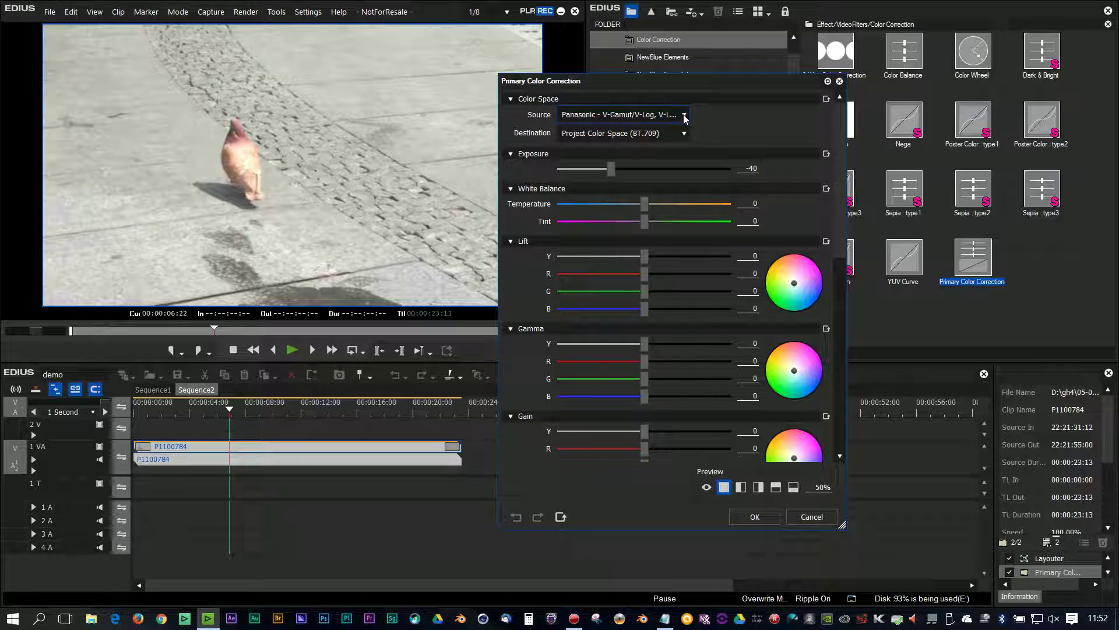
pyautogui.click(749, 517)
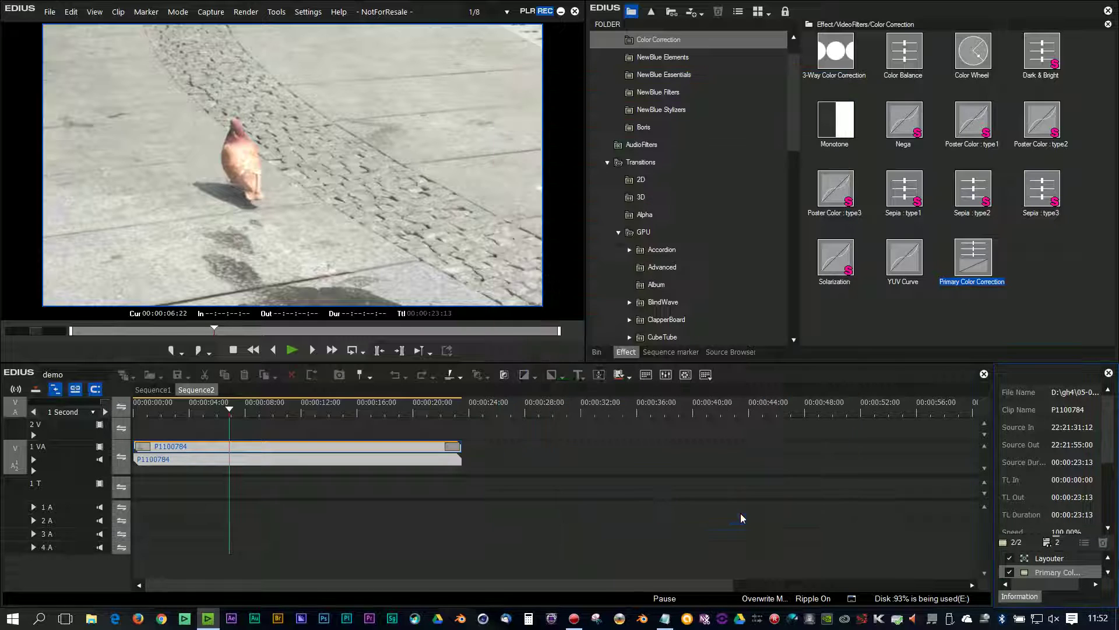
pyautogui.moveTo(245, 409); pyautogui.dragTo(163, 409)
pyautogui.moveTo(162, 410); pyautogui.dragTo(233, 409)
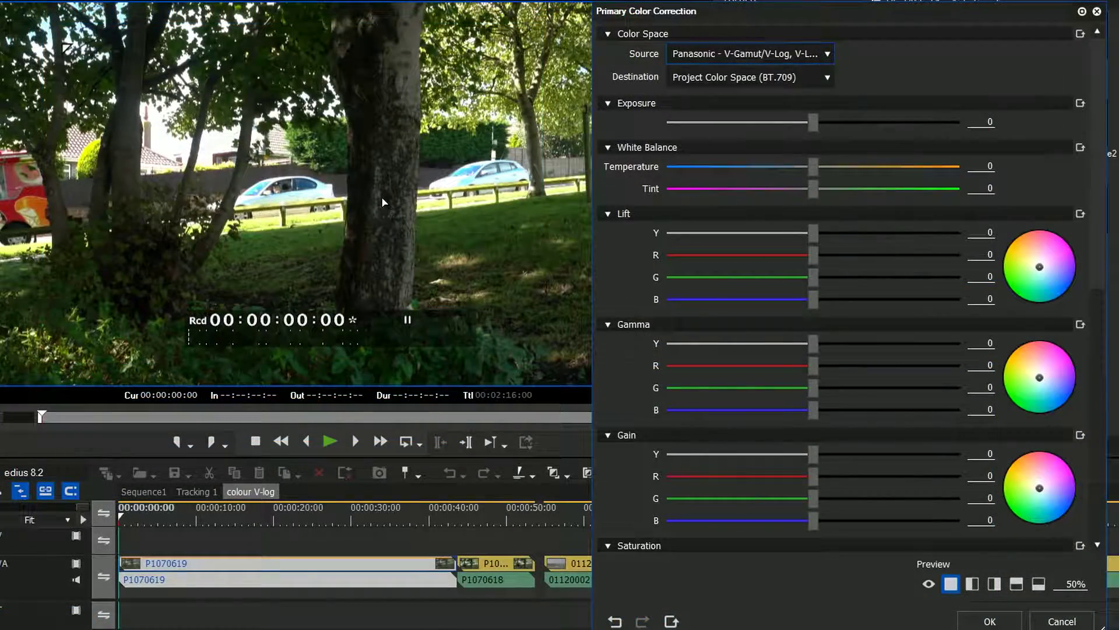
# Apply the color correction to clip P1070619 and scrub the colour V-log timeline to preview it
pyautogui.click(989, 622)
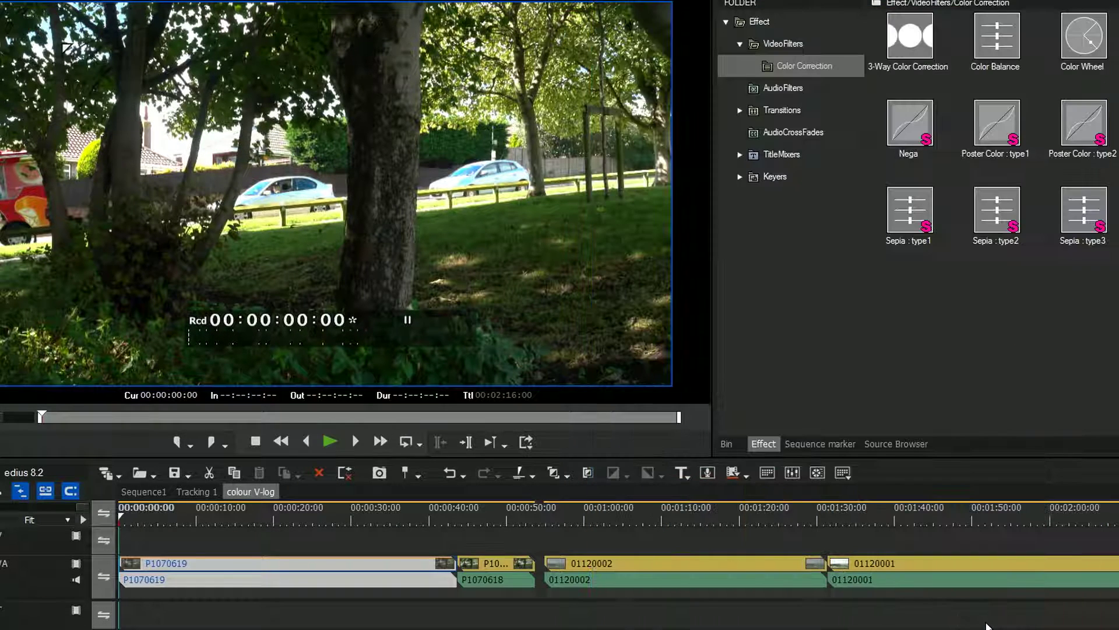
pyautogui.click(330, 508)
pyautogui.moveTo(330, 507); pyautogui.dragTo(135, 526)
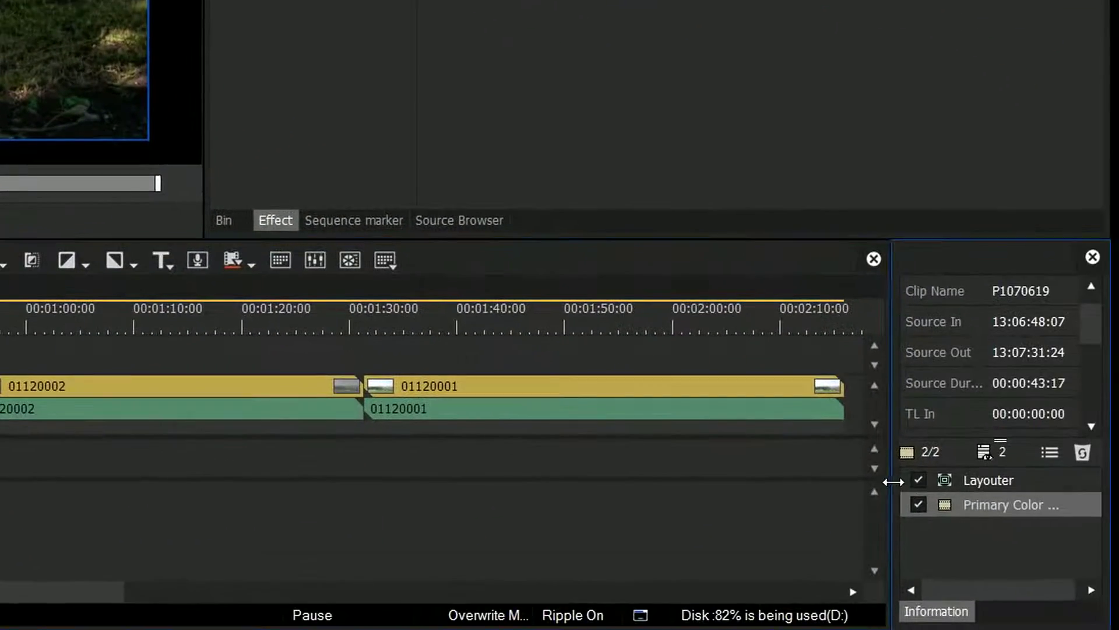
# Save the Primary Color Correction of clip P1070619 as a user preset named GH4 LUT
pyautogui.moveTo(893, 481); pyautogui.dragTo(701, 484)
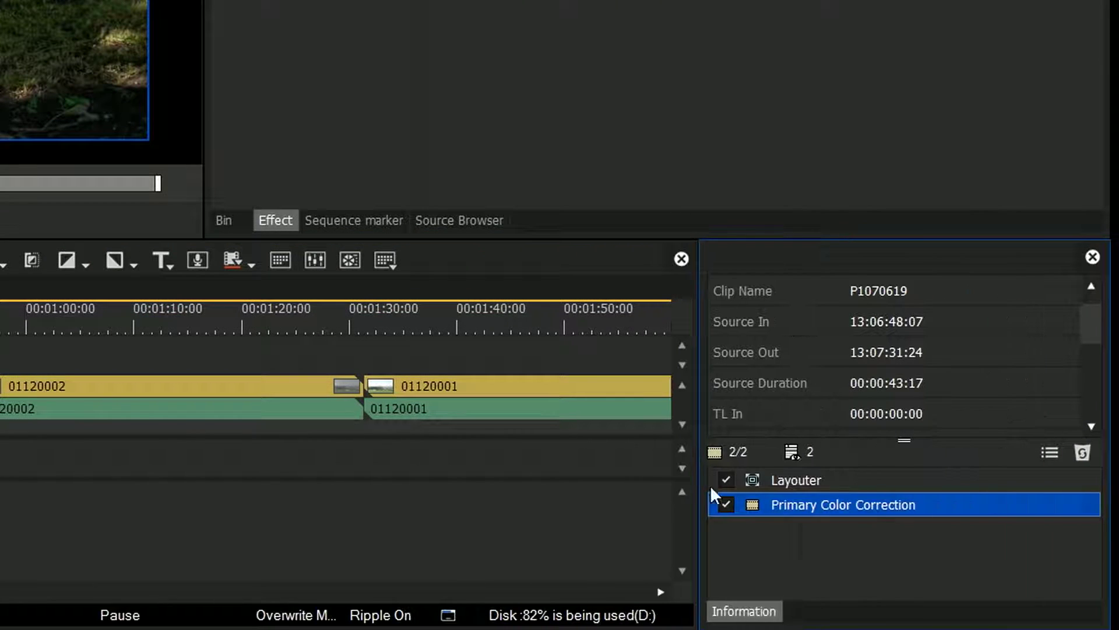
pyautogui.rightClick(866, 501)
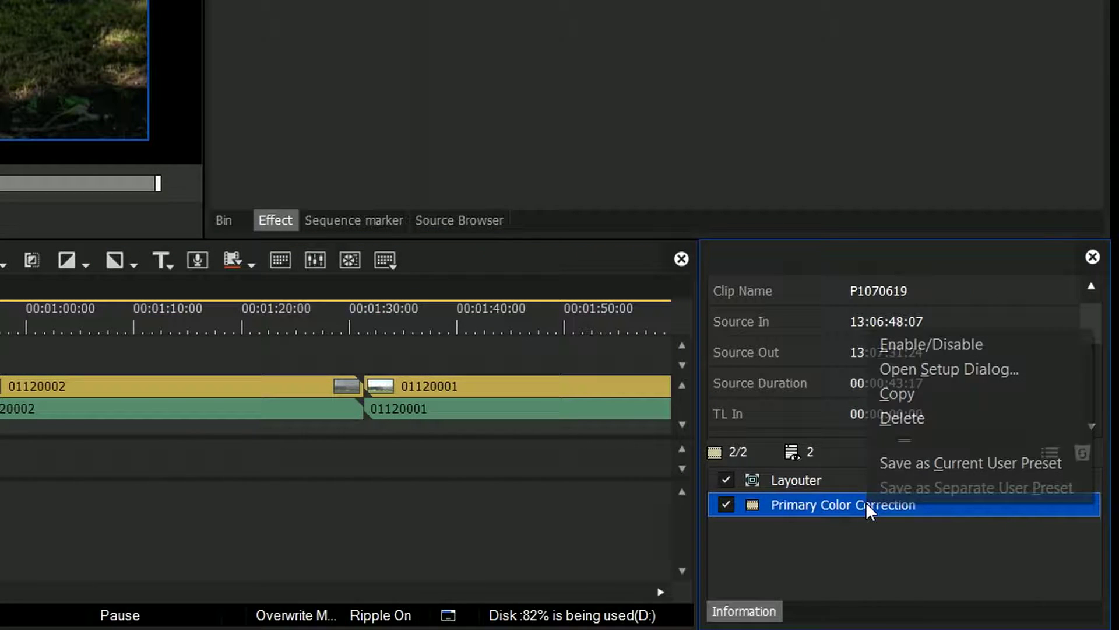
pyautogui.click(901, 470)
pyautogui.write('G')
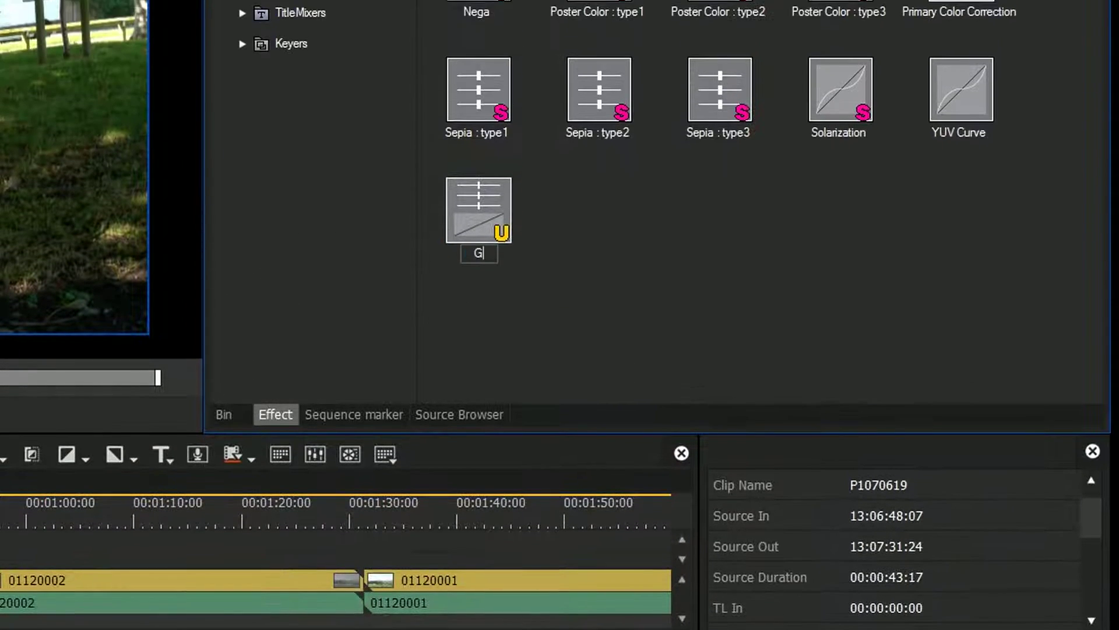
pyautogui.write('H4 LUT')
pyautogui.press('Return')
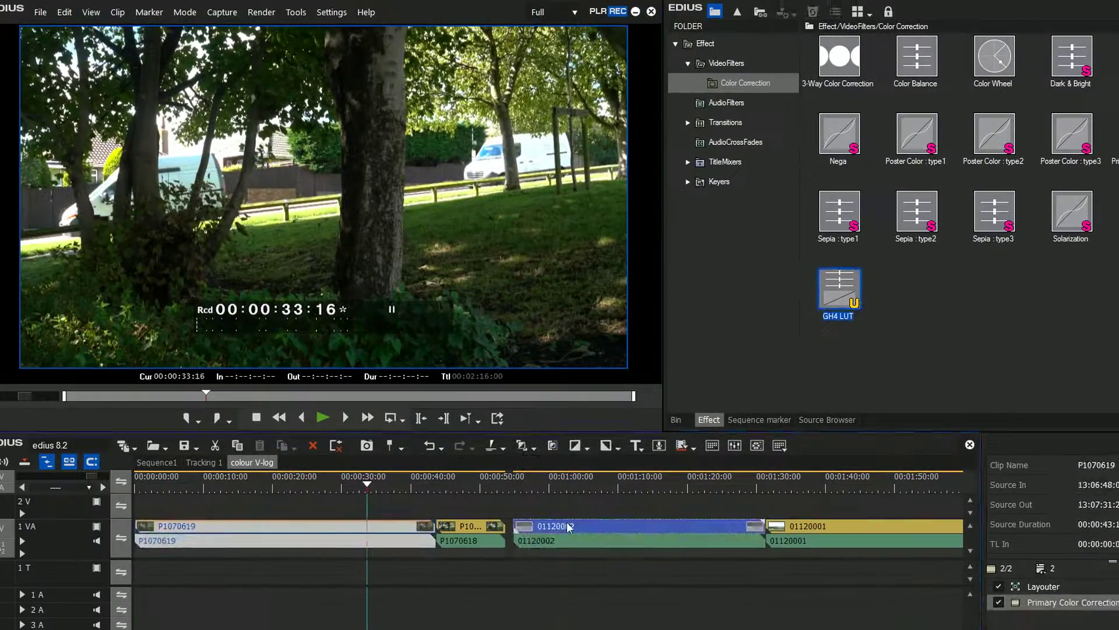
# Apply the GH4 LUT preset to clip 01120002 and compare the picture with the correction switched off and on
pyautogui.click(491, 529)
pyautogui.click(529, 481)
pyautogui.moveTo(604, 486); pyautogui.dragTo(649, 487)
pyautogui.click(998, 603)
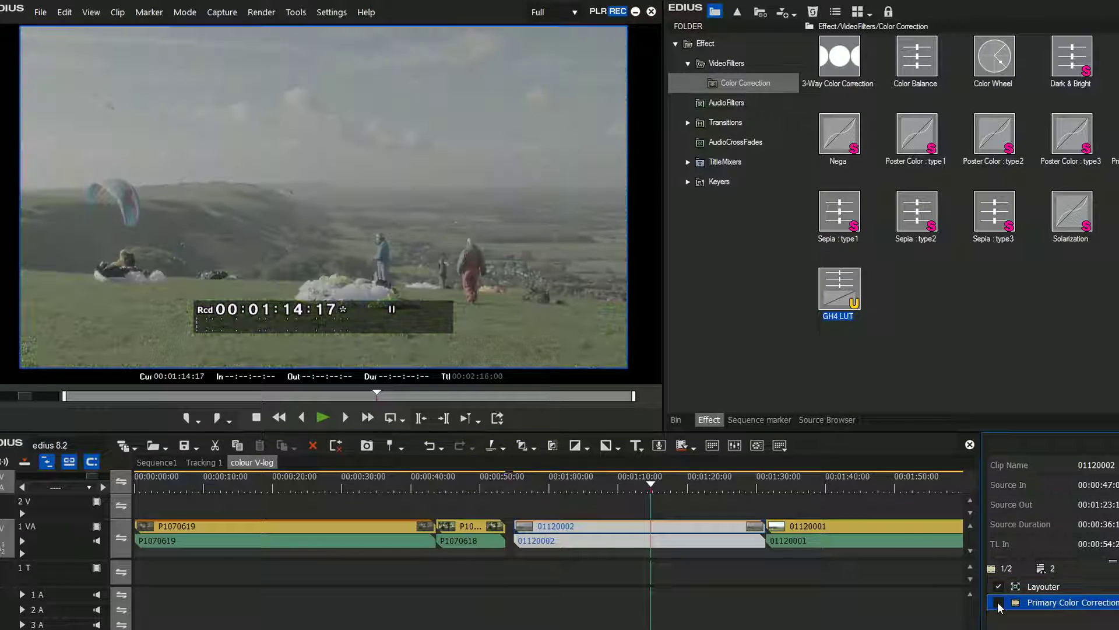
pyautogui.click(999, 603)
pyautogui.click(998, 602)
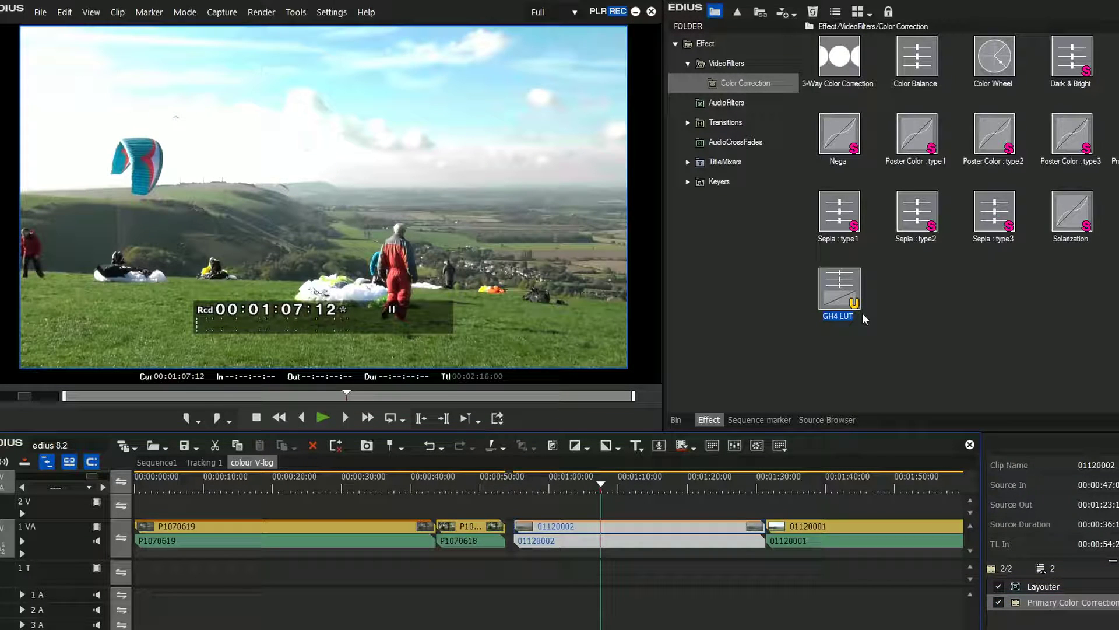
pyautogui.moveTo(857, 313)
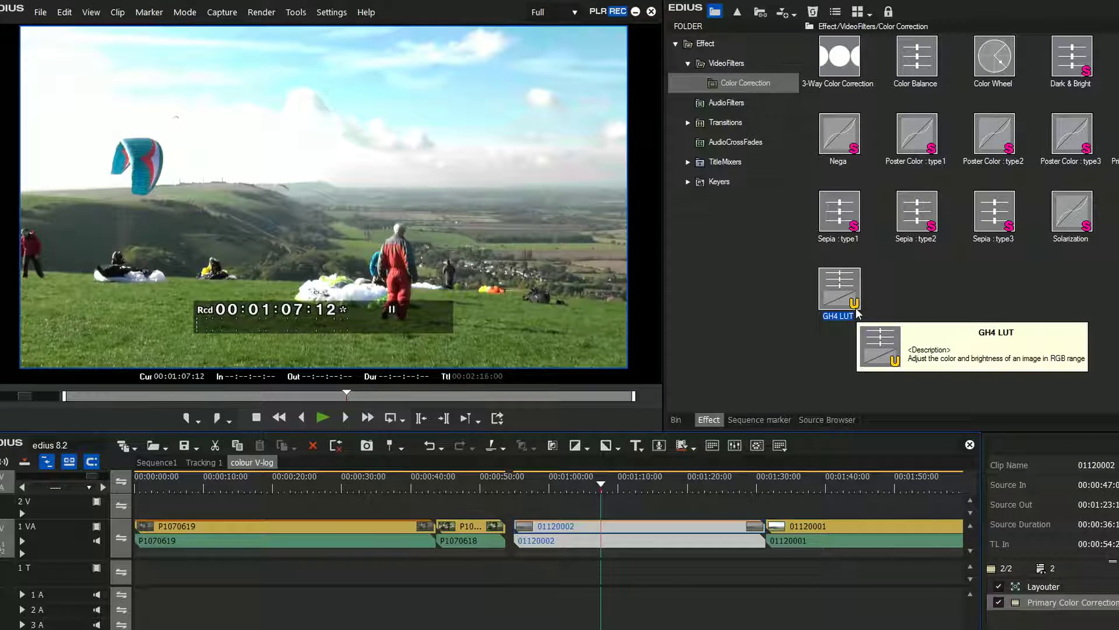
# Compare clip P1070619 with clip P1070618 on the timeline and open P1070619's Primary Color Correction settings
pyautogui.click(167, 526)
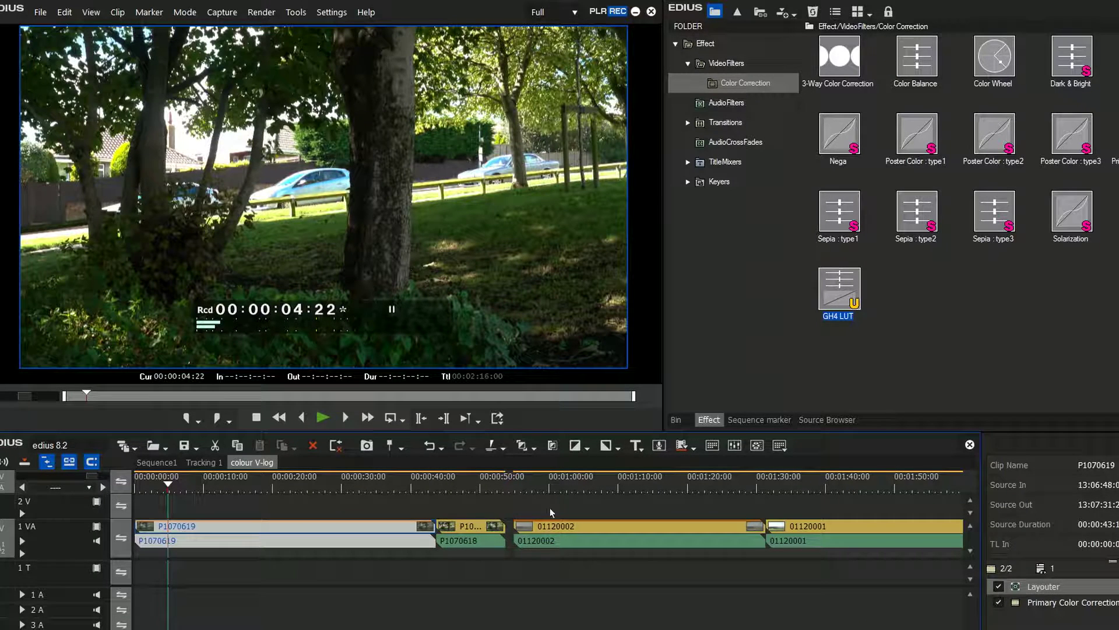
pyautogui.click(479, 493)
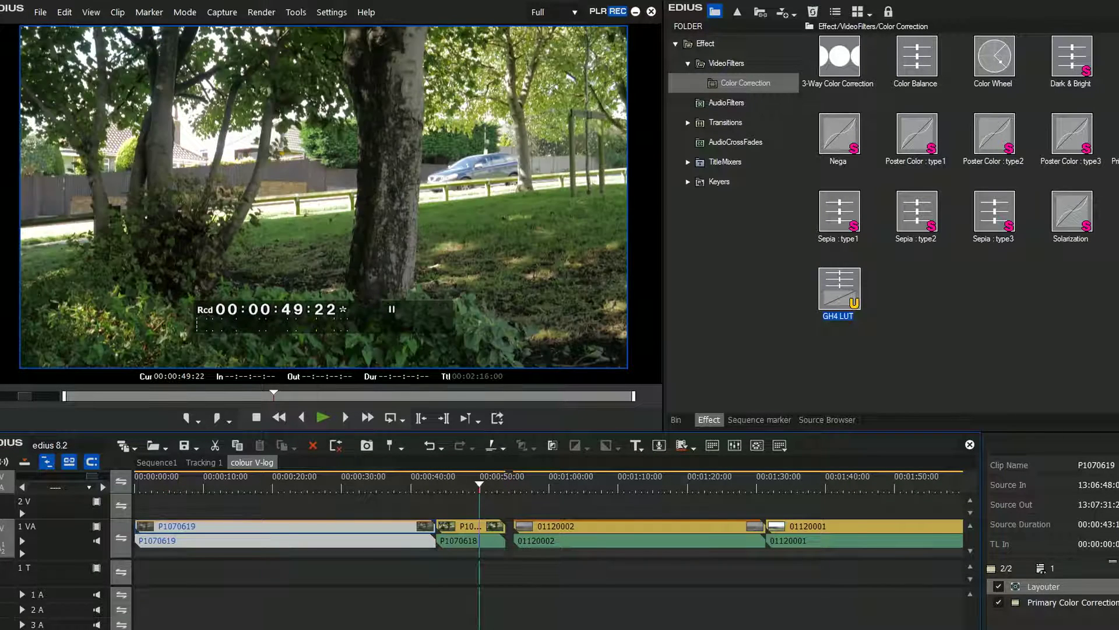
pyautogui.click(187, 490)
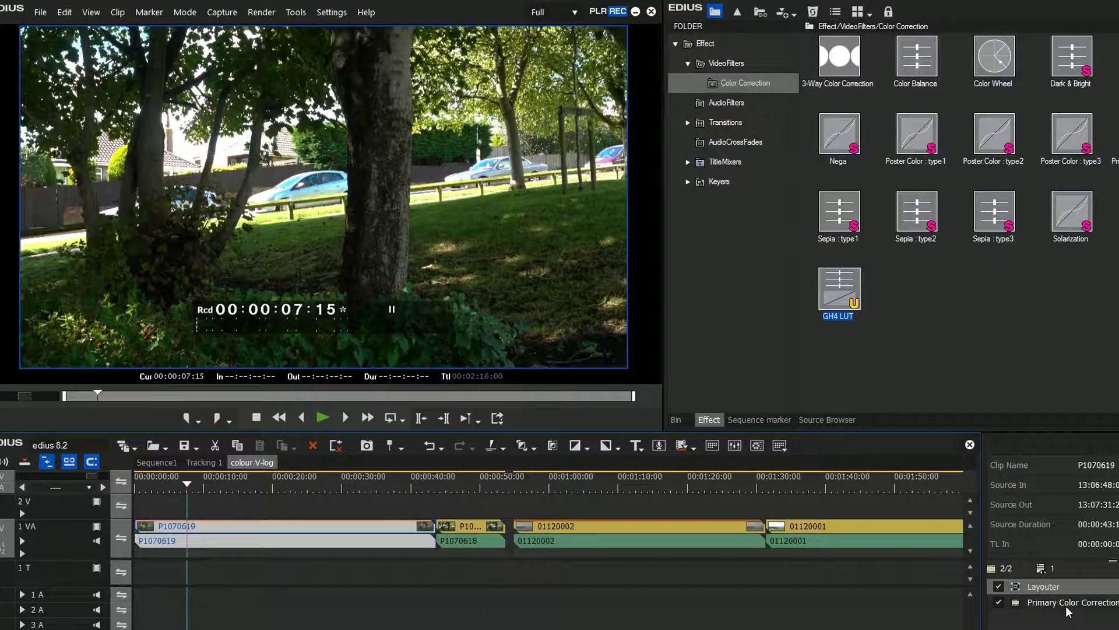
pyautogui.doubleClick(1065, 604)
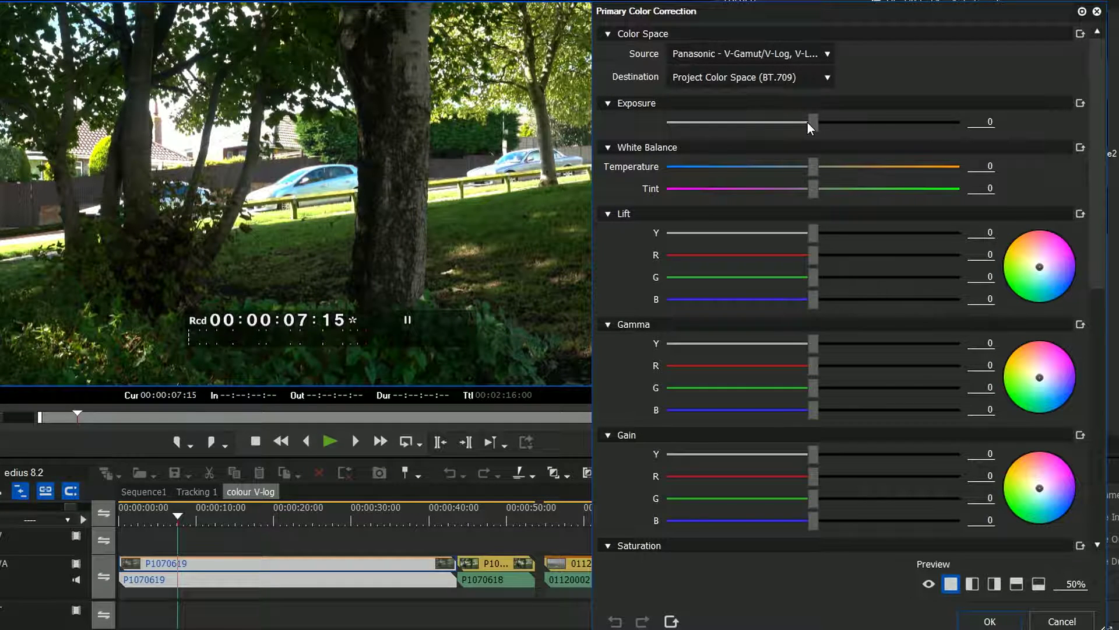
# Lower the exposure to -28 and the overall gain to -14 in P1070619's color correction
pyautogui.moveTo(810, 123); pyautogui.dragTo(769, 131)
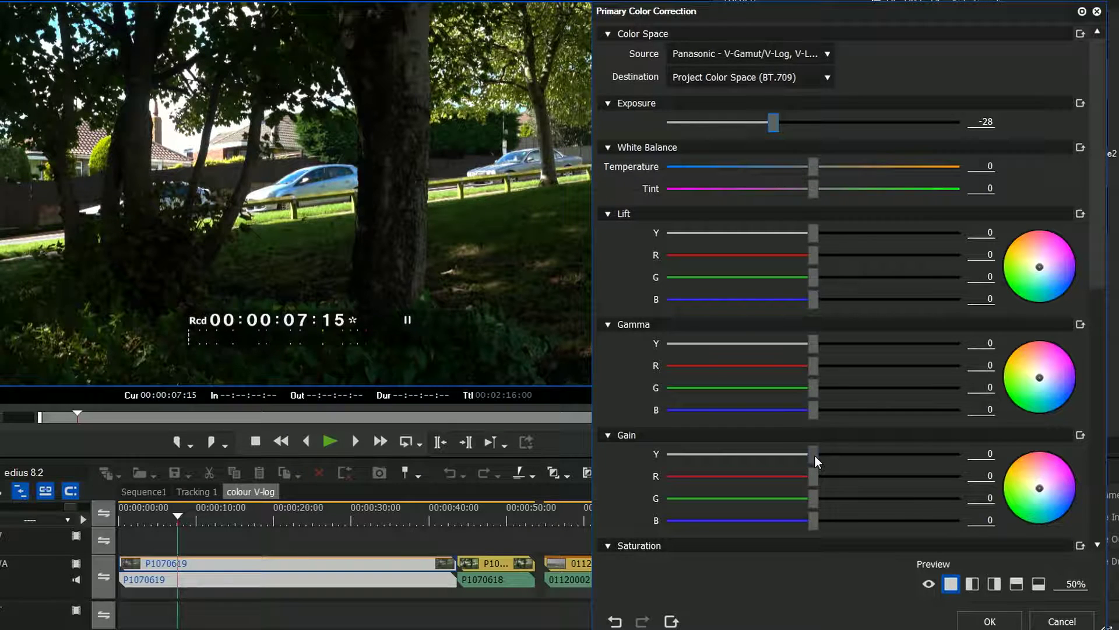
pyautogui.moveTo(815, 456); pyautogui.dragTo(783, 469)
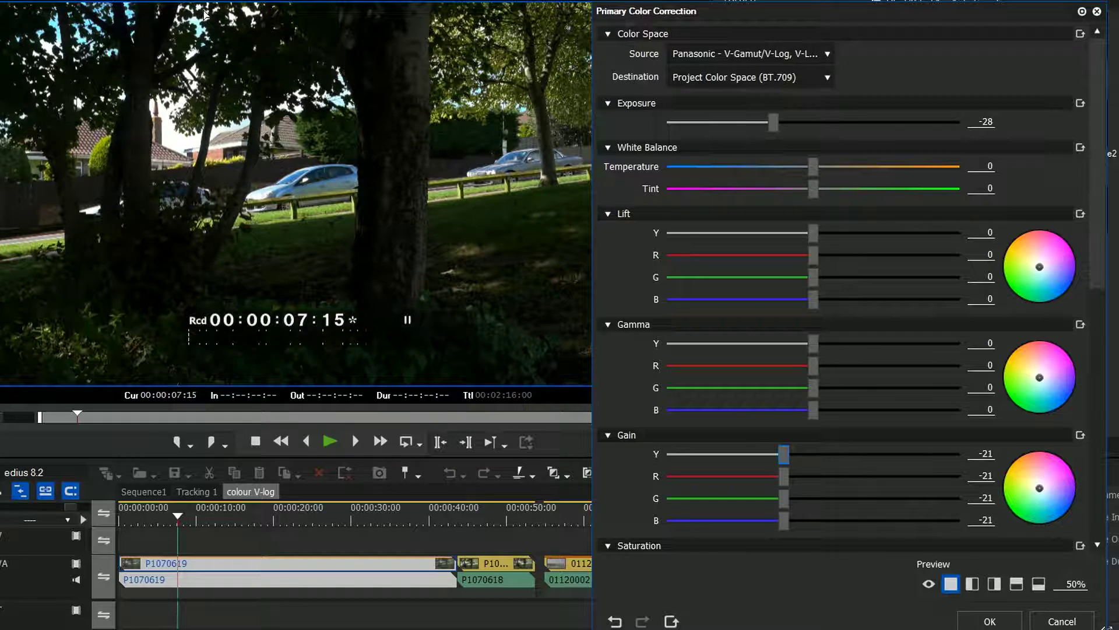
pyautogui.moveTo(784, 454); pyautogui.dragTo(795, 454)
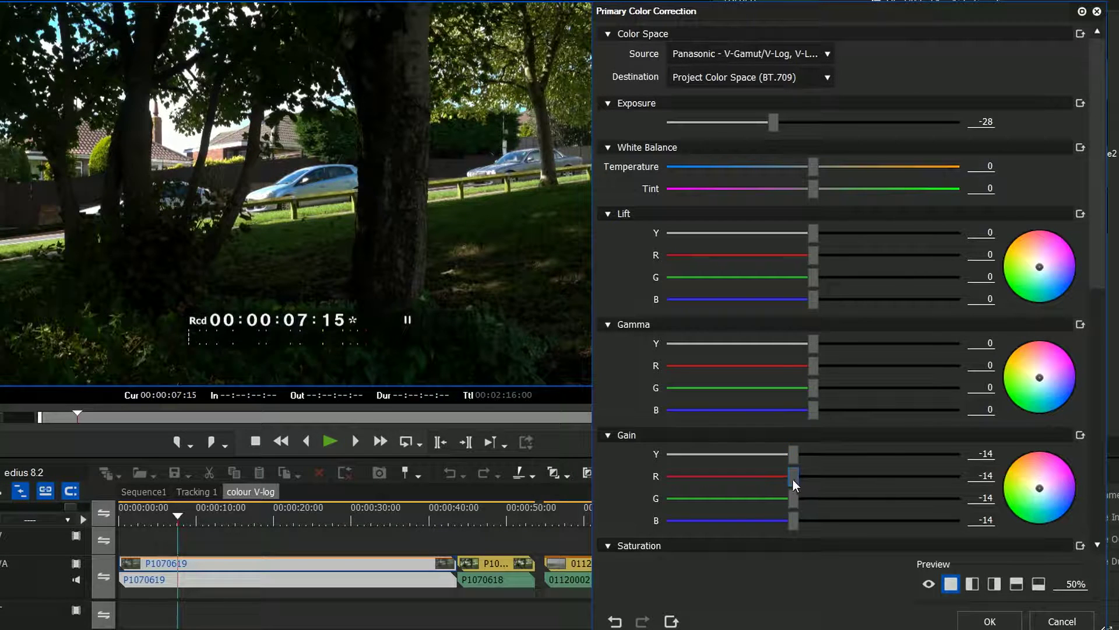
# Shift the gain's color balance using the individual channels and color wheel, ending with red gain at -23 and green and blue at -25
pyautogui.moveTo(791, 477); pyautogui.dragTo(782, 525)
pyautogui.moveTo(784, 477); pyautogui.dragTo(781, 481)
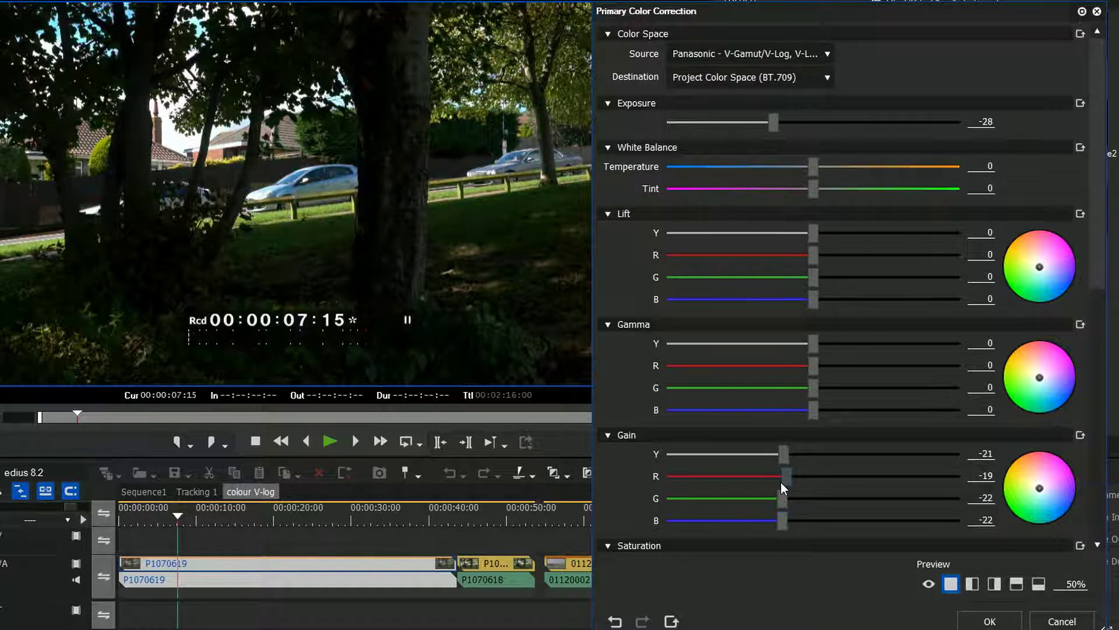
pyautogui.moveTo(1039, 488)
pyautogui.mouseDown()
pyautogui.moveTo(1029, 487)
pyautogui.moveTo(1038, 485)
pyautogui.mouseUp()
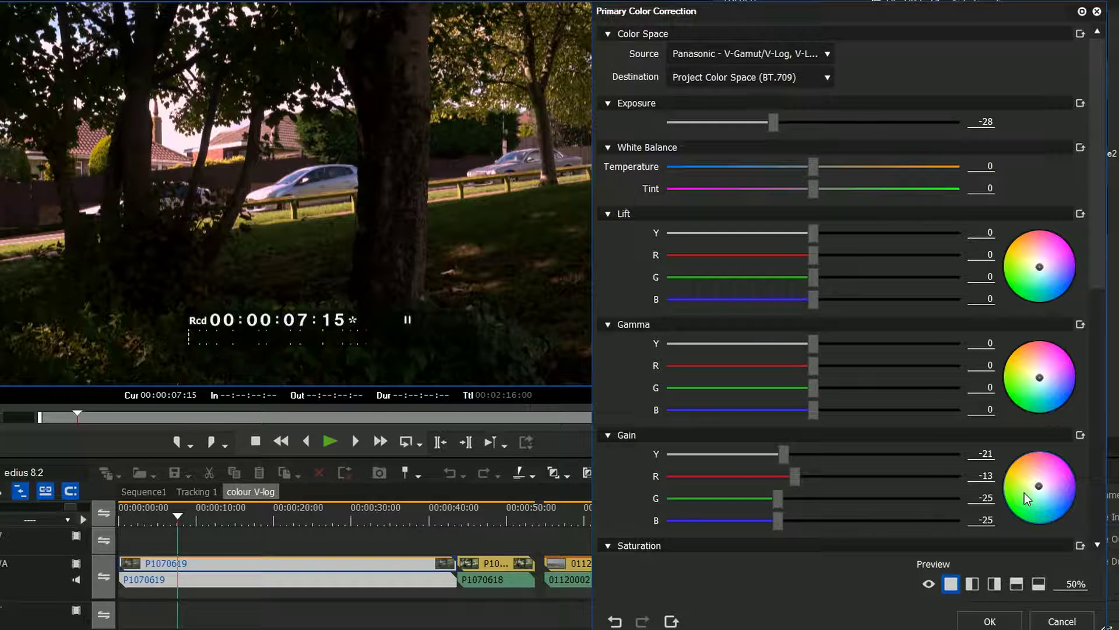
pyautogui.moveTo(802, 479)
pyautogui.mouseDown()
pyautogui.moveTo(848, 477)
pyautogui.moveTo(772, 479)
pyautogui.moveTo(813, 480)
pyautogui.moveTo(792, 490)
pyautogui.mouseUp()
pyautogui.click(990, 479)
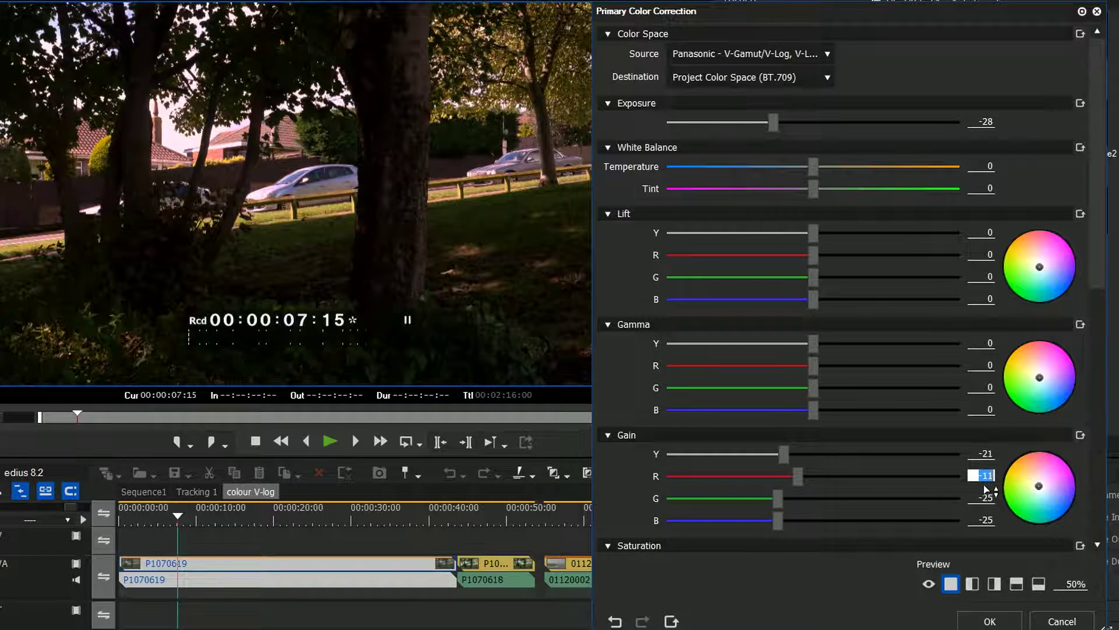
pyautogui.scroll(-1, 989, 481)
pyautogui.scroll(-1, 987, 482)
pyautogui.scroll(1, 985, 479)
pyautogui.scroll(-10, 1002, 505)
pyautogui.scroll(-1, 971, 557)
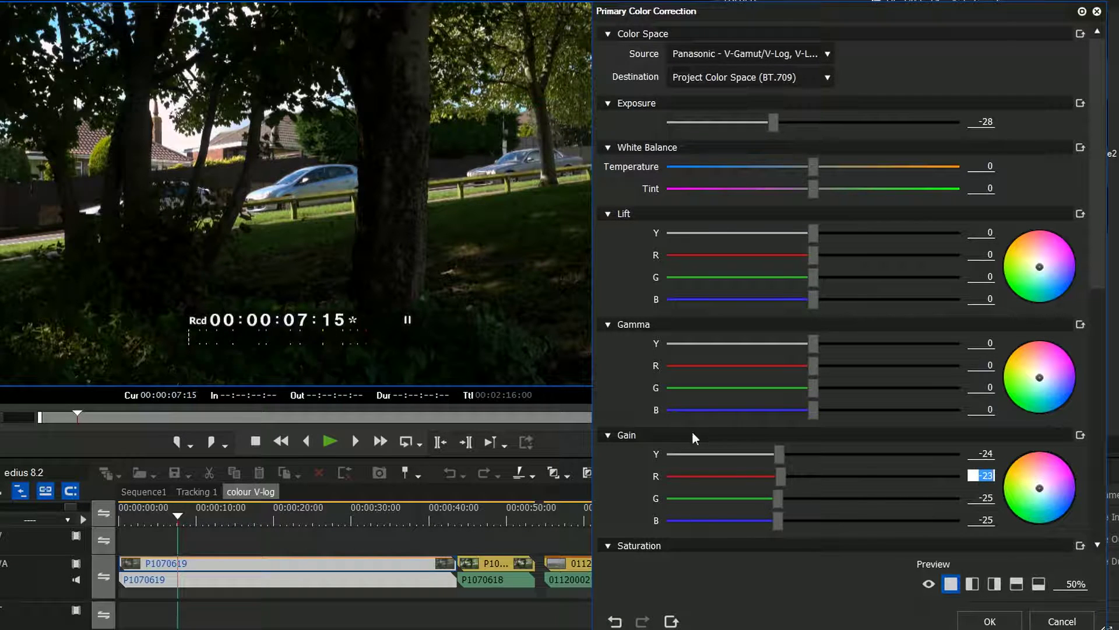
# Reset the gain and exposure, and restore all Primary Color Correction settings to their defaults
pyautogui.click(1080, 436)
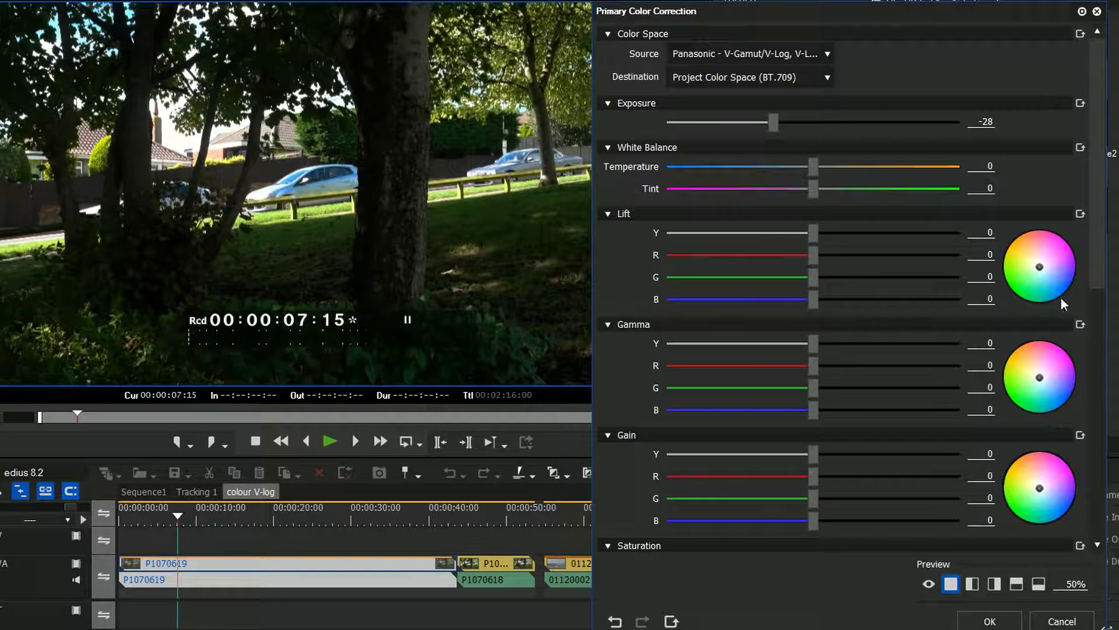
pyautogui.click(1080, 103)
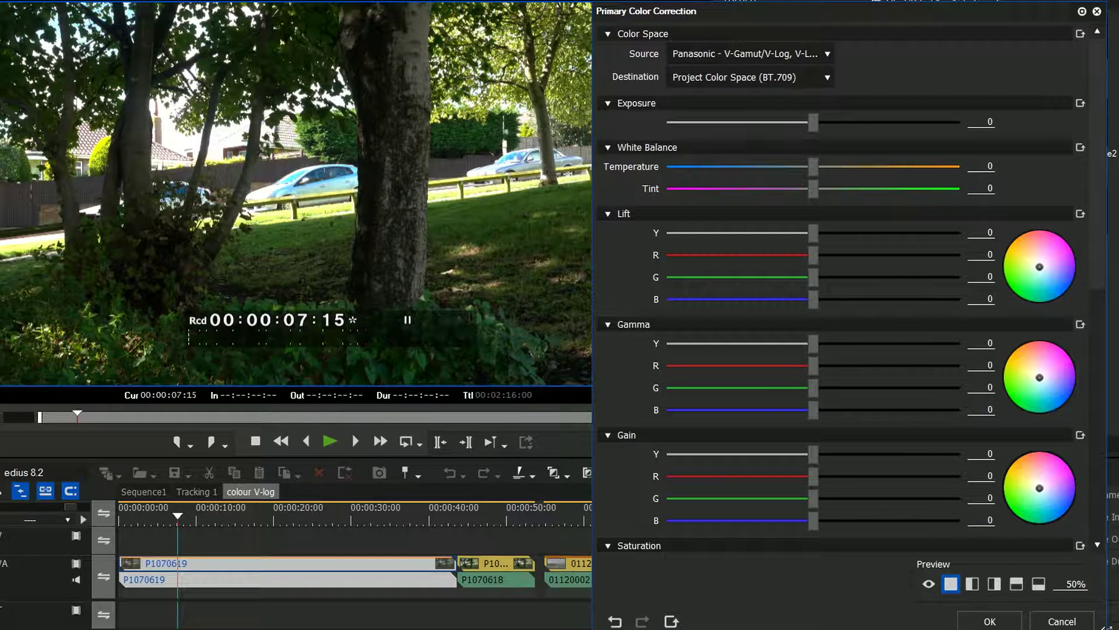
pyautogui.click(672, 621)
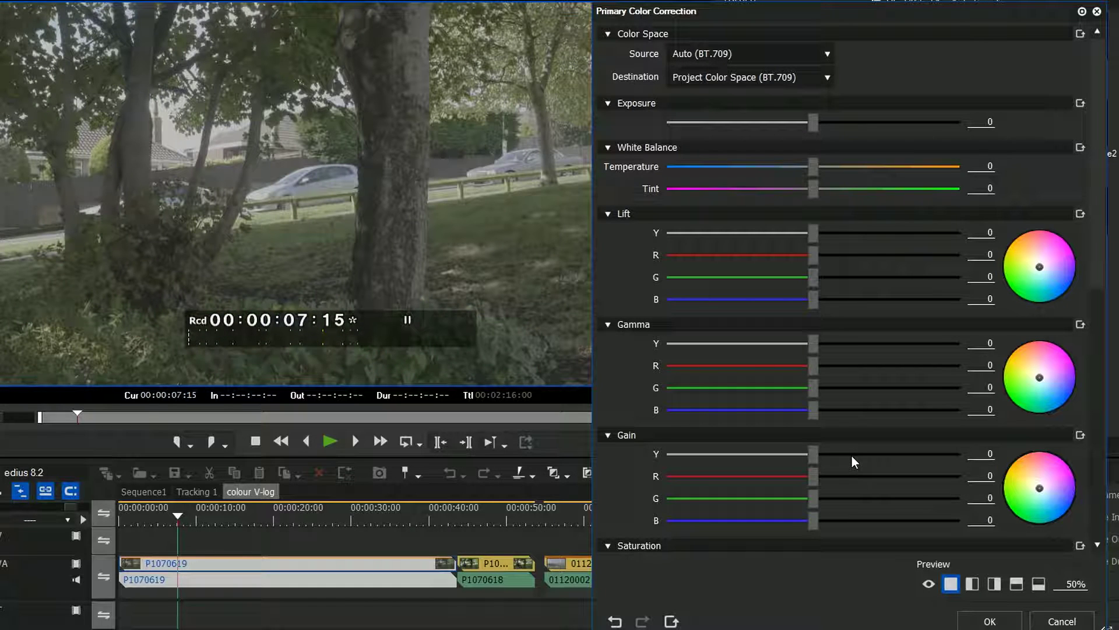
# Set the source color space to Panasonic - V-Gamut/V-Log, V-Log L, with exposure -25, gain -23, gamma 27 and lift -1
pyautogui.click(820, 52)
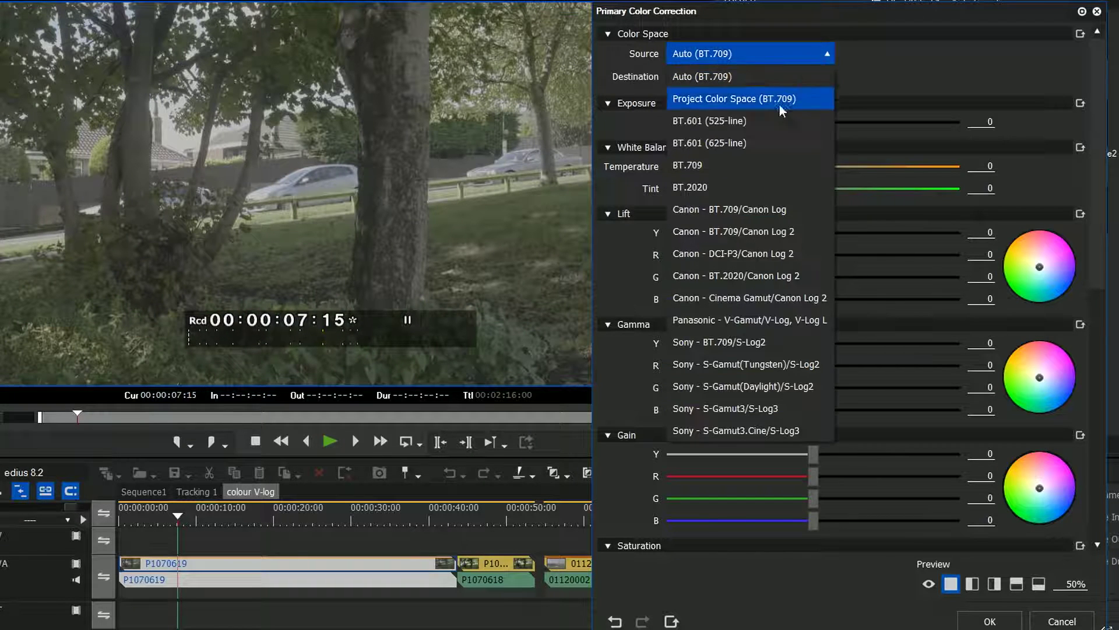
pyautogui.click(751, 321)
pyautogui.moveTo(812, 121); pyautogui.dragTo(774, 123)
pyautogui.moveTo(812, 453); pyautogui.dragTo(778, 461)
pyautogui.moveTo(814, 344); pyautogui.dragTo(852, 344)
pyautogui.moveTo(814, 232); pyautogui.dragTo(812, 232)
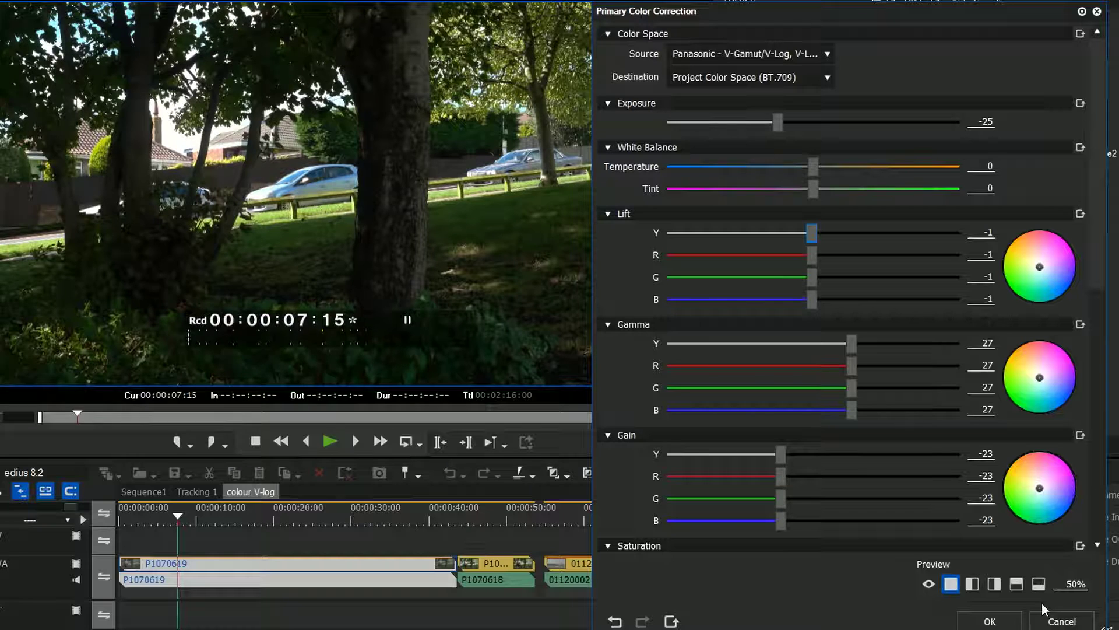
# Compare the filtered and unfiltered picture in the vertical and horizontal split previews, and return to the full-frame preview
pyautogui.click(973, 583)
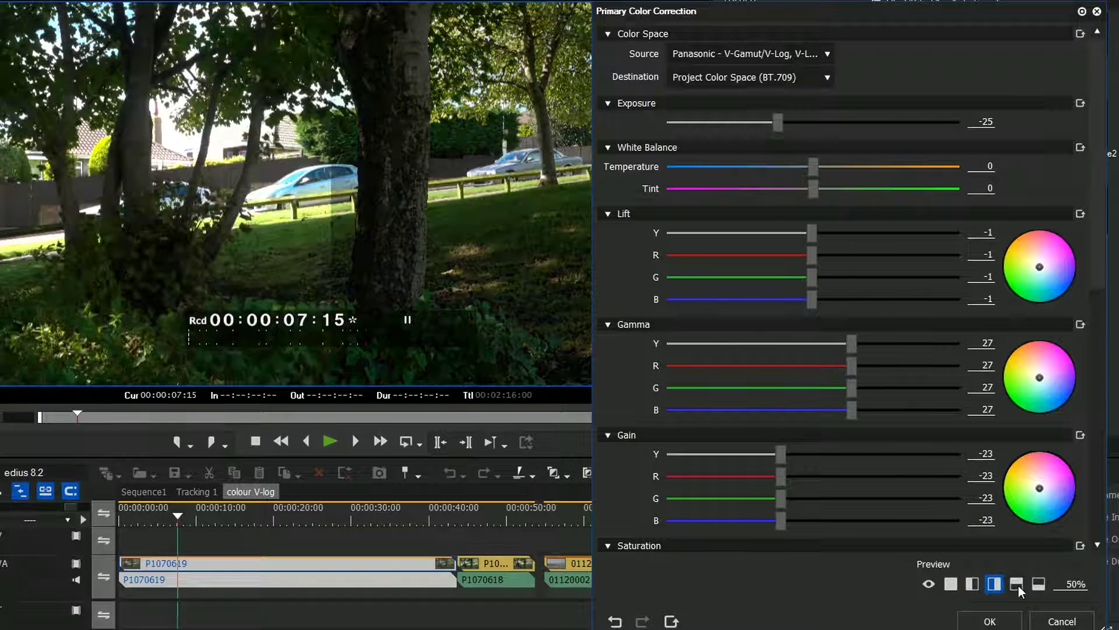
pyautogui.click(972, 584)
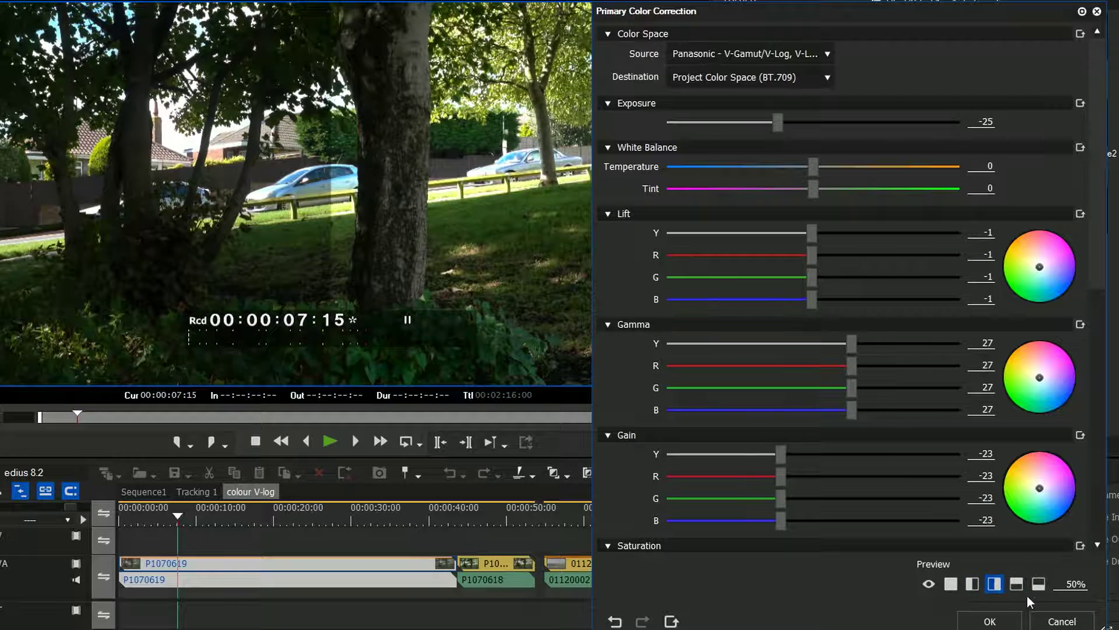
pyautogui.click(1016, 583)
pyautogui.click(1038, 584)
pyautogui.click(951, 584)
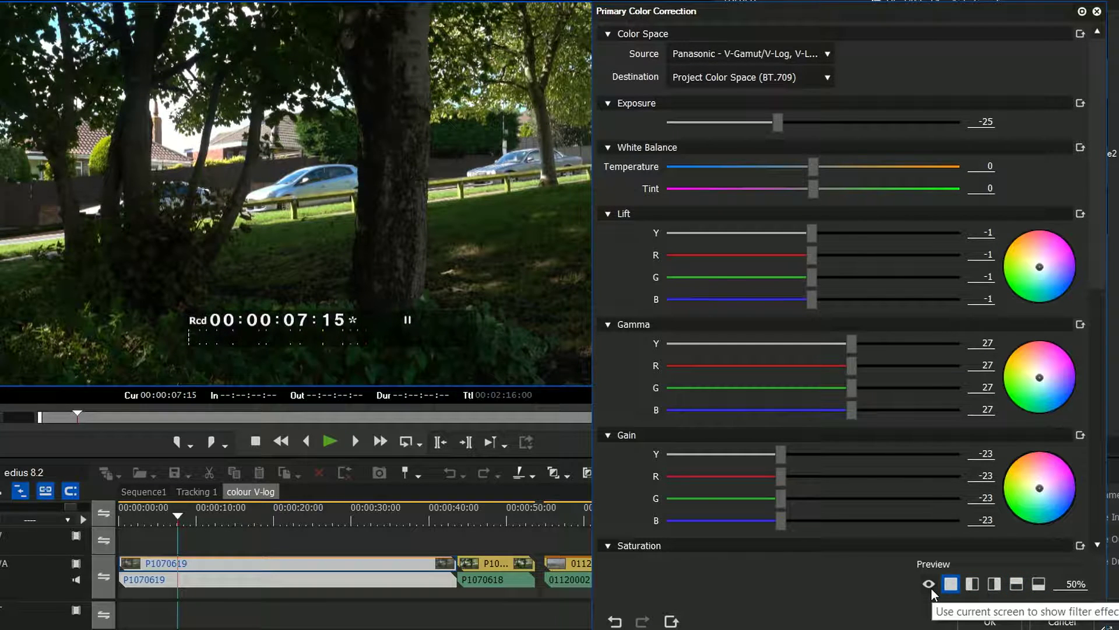
# Hold the P1070618 frame at 00:00:48:00 as the preview reference and compare it in split view with corrected clip P1070619
pyautogui.click(491, 512)
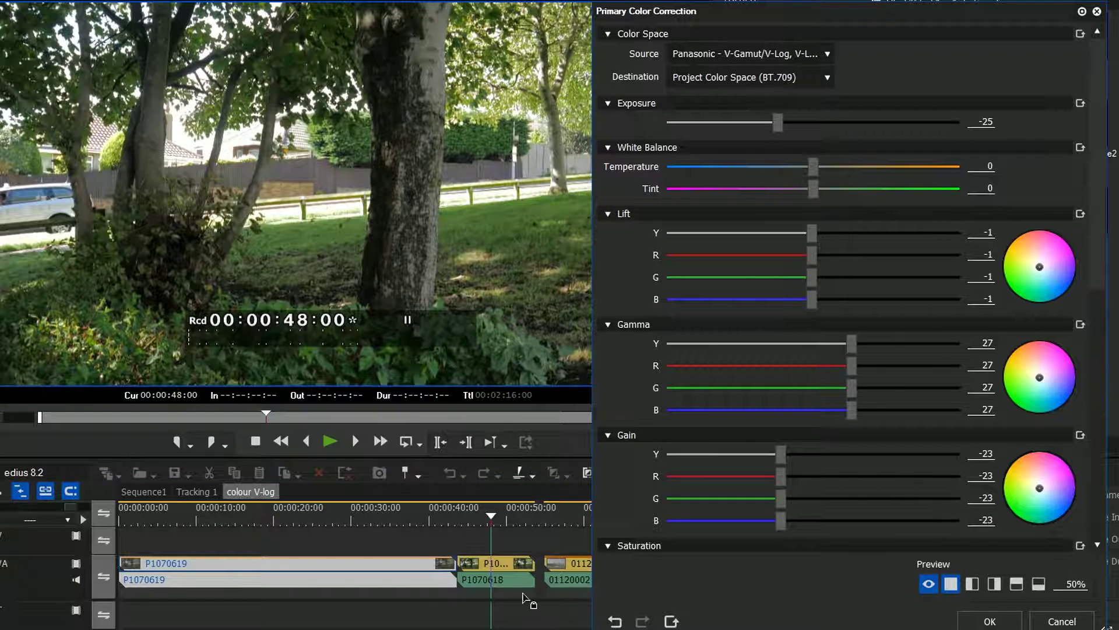
pyautogui.click(232, 509)
pyautogui.click(972, 584)
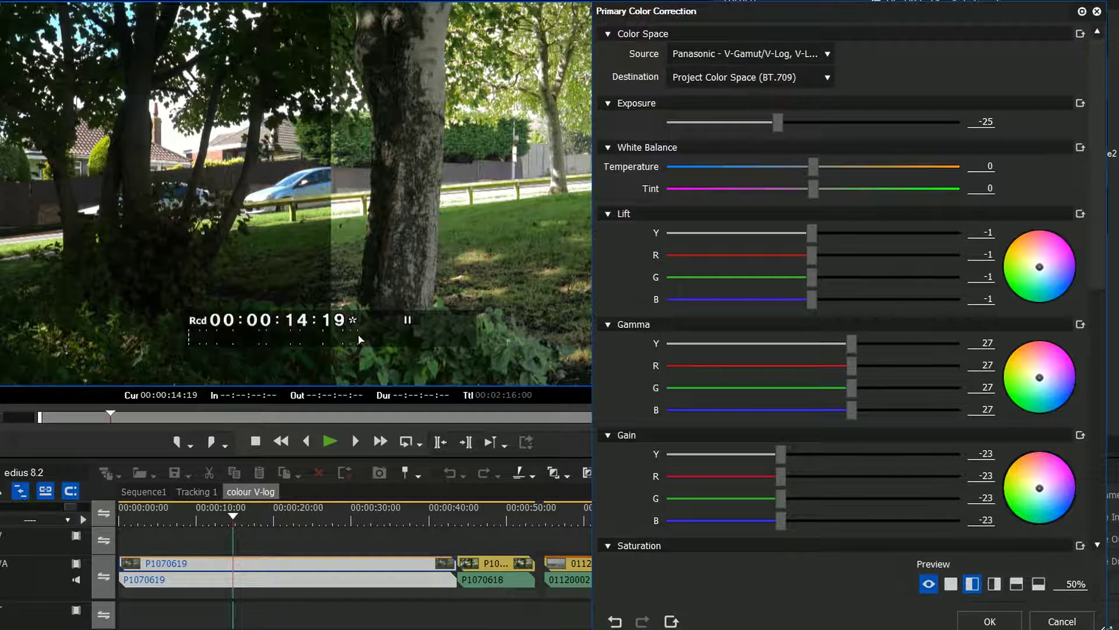
pyautogui.click(490, 516)
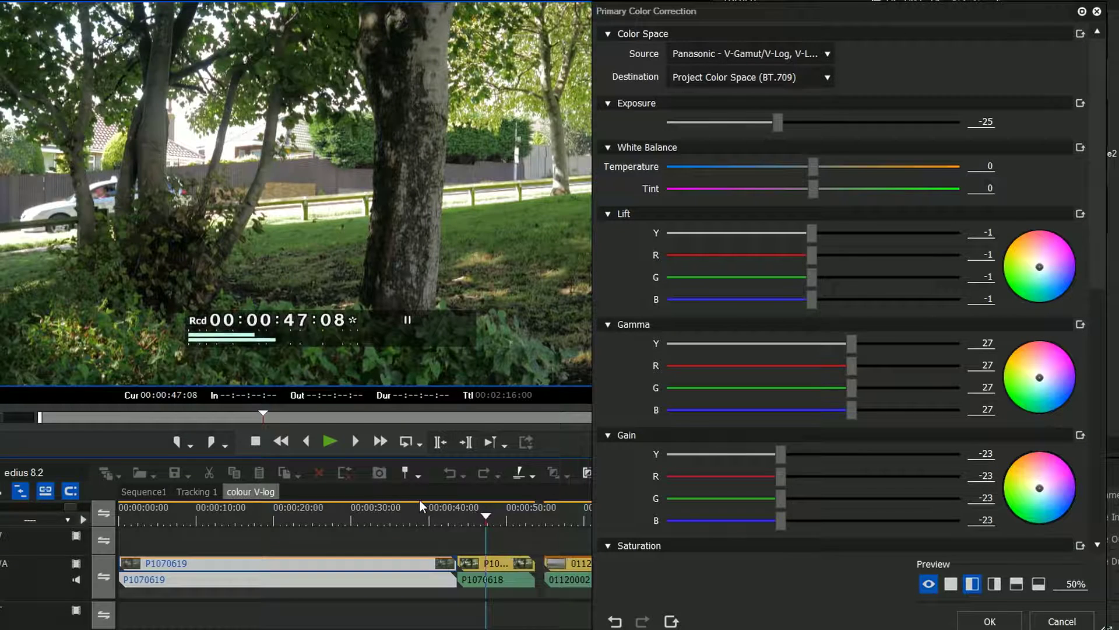
pyautogui.click(255, 516)
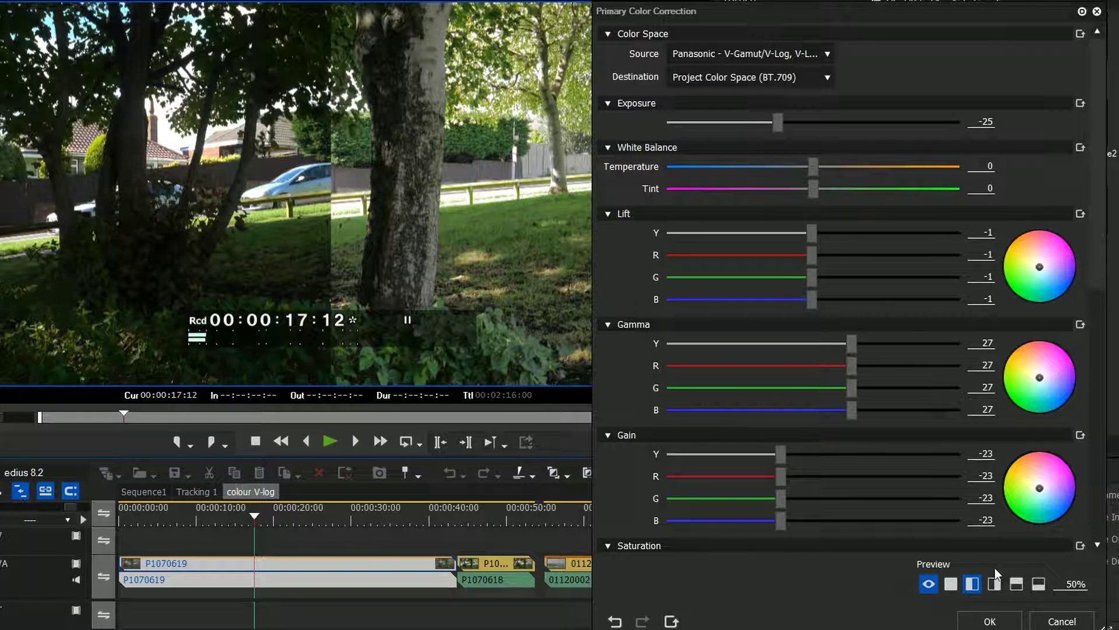
pyautogui.click(951, 583)
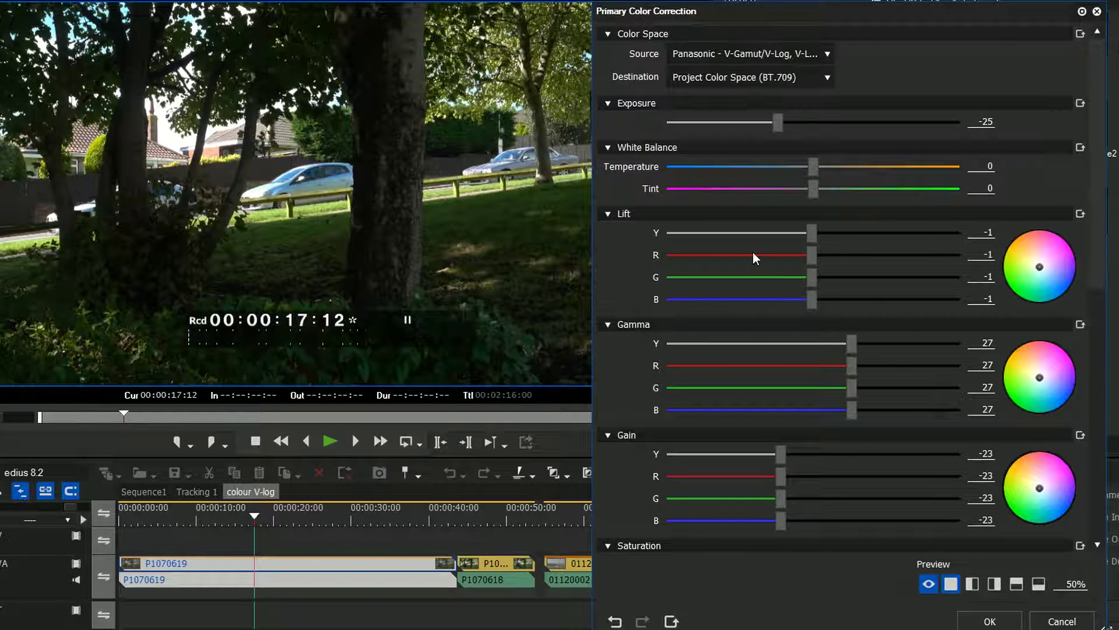
# Try shifting the lift channels separately, lowering green to -14 and raising blue to 5 and red
pyautogui.moveTo(814, 256); pyautogui.dragTo(798, 281)
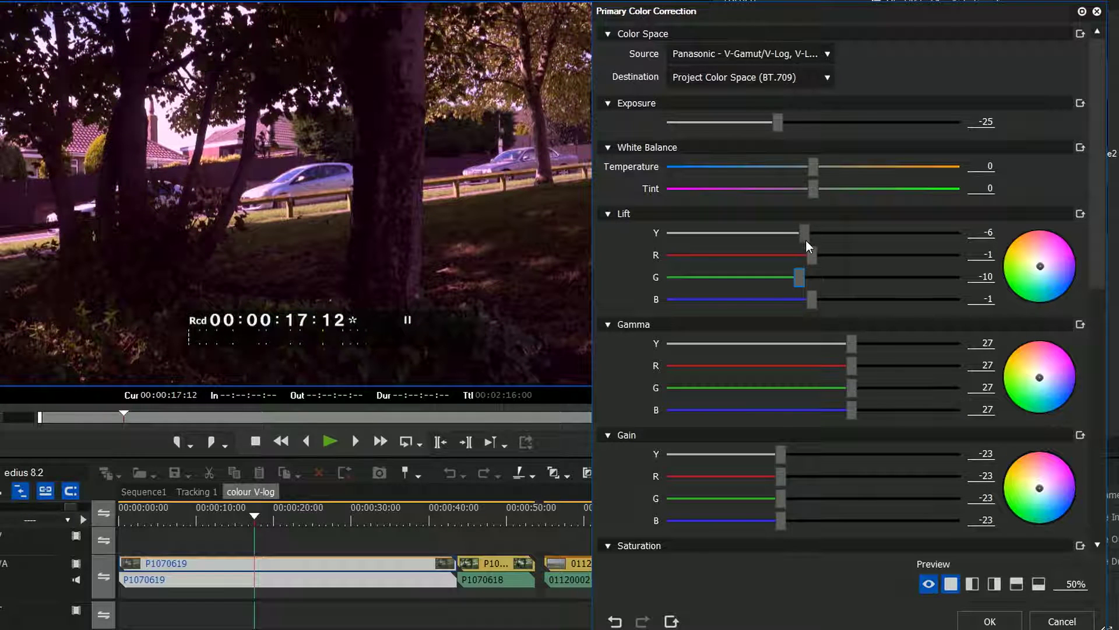
pyautogui.moveTo(799, 278); pyautogui.dragTo(818, 301)
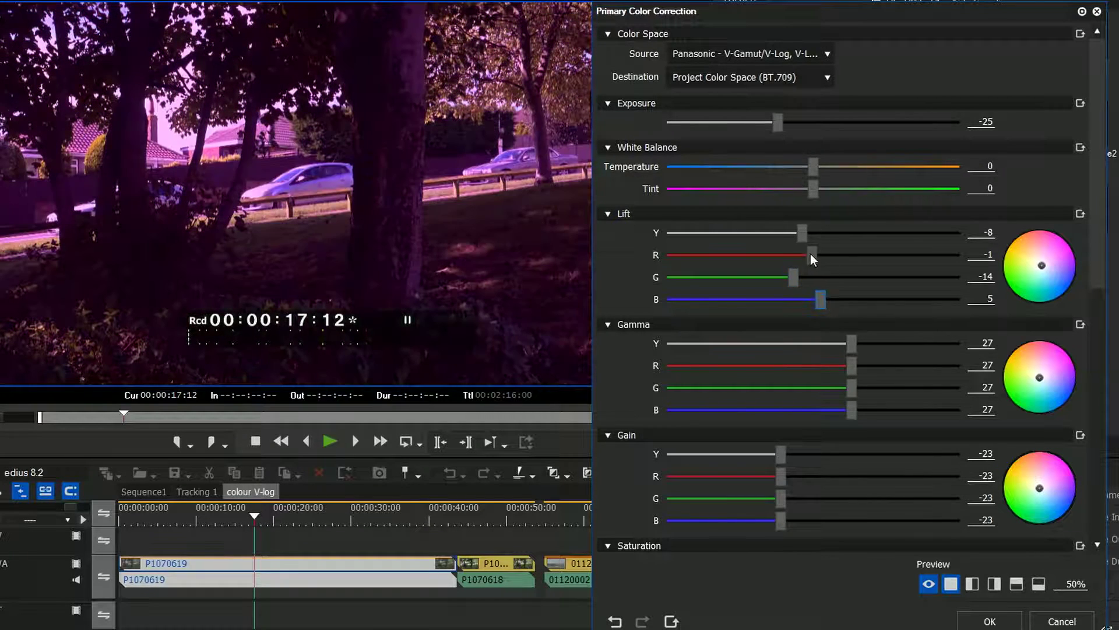
pyautogui.moveTo(812, 255)
pyautogui.mouseDown()
pyautogui.moveTo(825, 256)
pyautogui.moveTo(799, 235)
pyautogui.moveTo(766, 234)
pyautogui.moveTo(833, 243)
pyautogui.moveTo(758, 239)
pyautogui.moveTo(822, 243)
pyautogui.mouseUp()
# Reset the lift and lower the saturation to -17
pyautogui.click(1080, 214)
pyautogui.moveTo(1101, 253); pyautogui.dragTo(1102, 407)
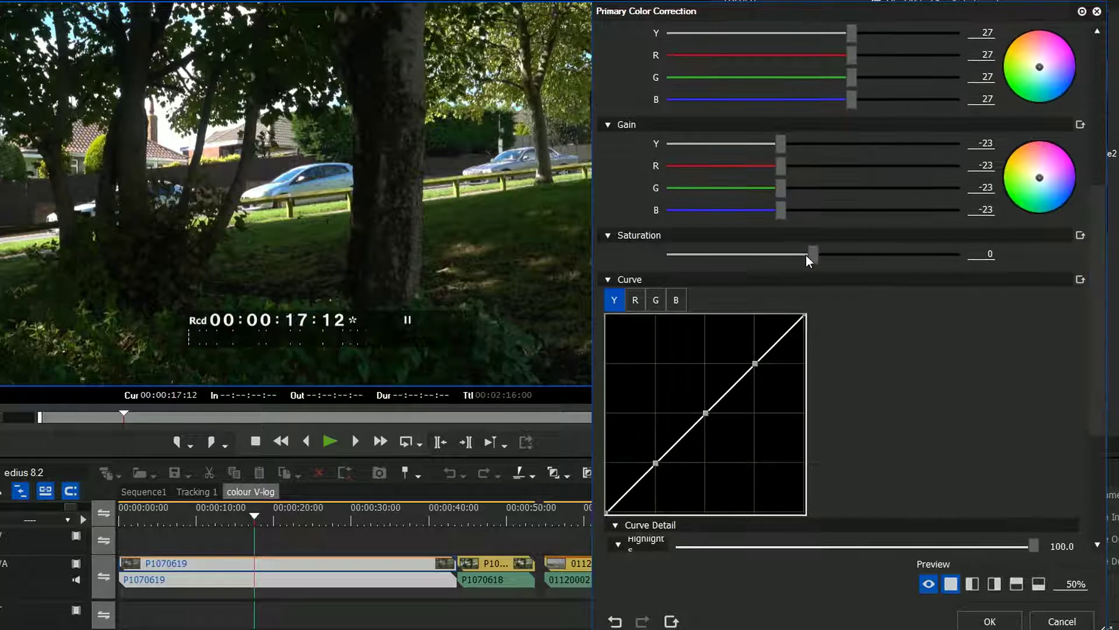
pyautogui.moveTo(810, 254); pyautogui.dragTo(786, 247)
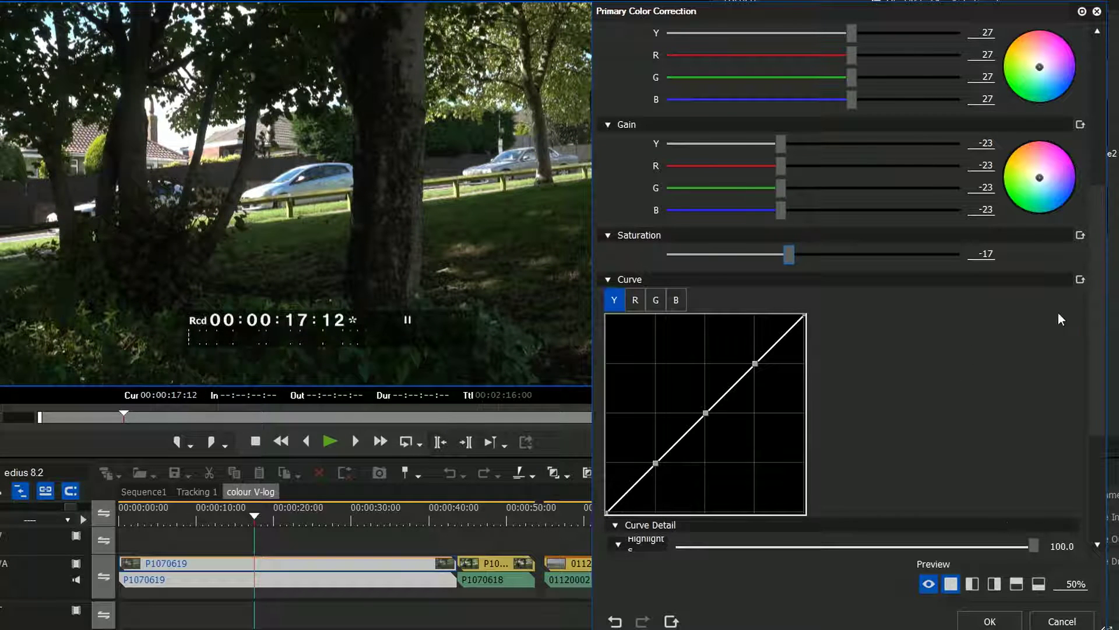
# Try bending the Y curve, pulling the darks point well down and raising the midtones point slightly
pyautogui.scroll(-1, 1083, 410)
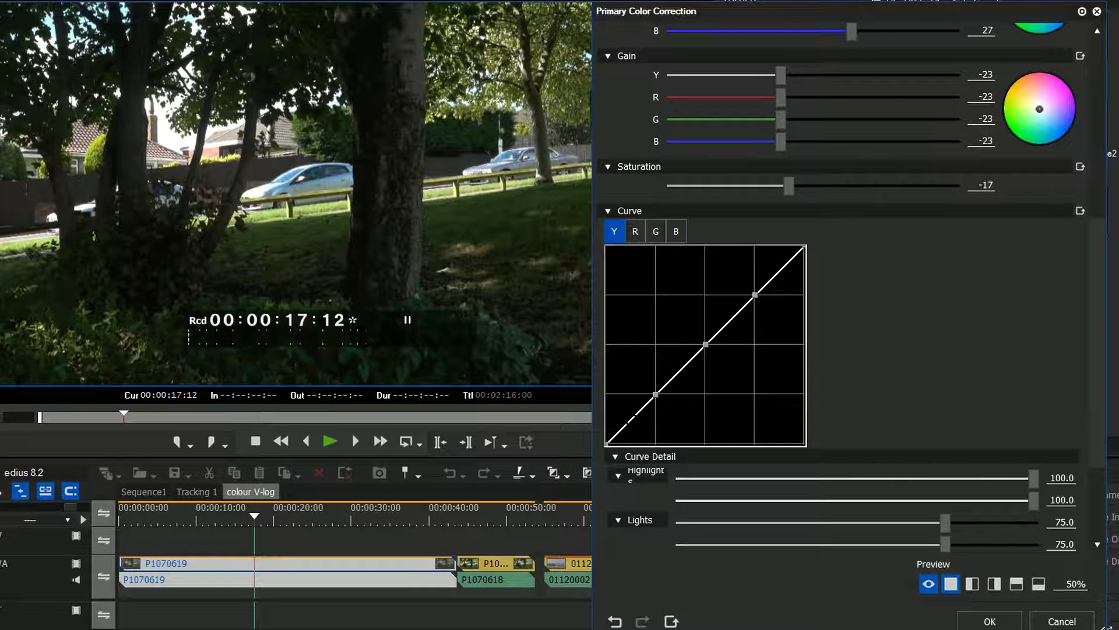
pyautogui.moveTo(655, 394); pyautogui.dragTo(635, 430)
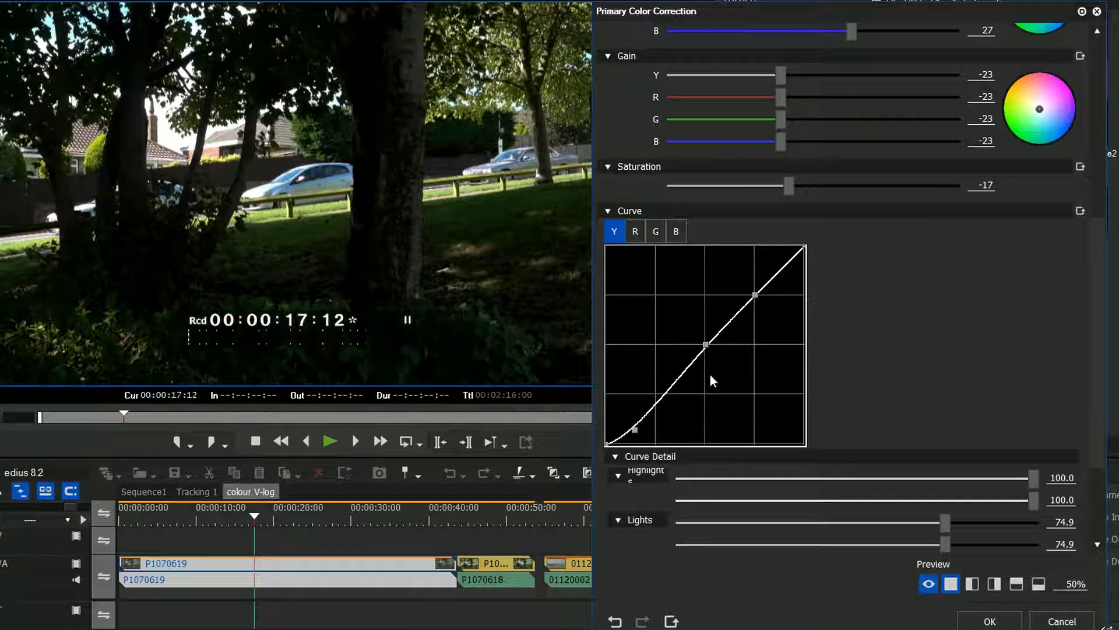
pyautogui.moveTo(706, 345)
pyautogui.mouseDown()
pyautogui.moveTo(702, 329)
pyautogui.moveTo(698, 339)
pyautogui.mouseUp()
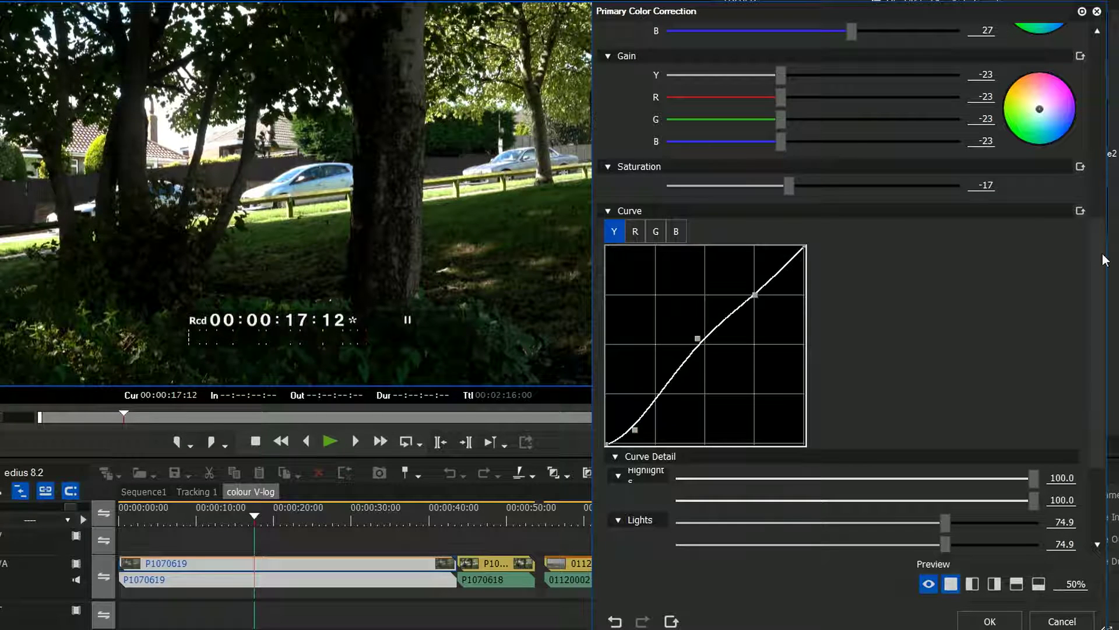
pyautogui.scroll(6, 877, 223)
pyautogui.moveTo(1098, 175); pyautogui.dragTo(1094, 271)
pyautogui.moveTo(635, 499); pyautogui.dragTo(635, 499)
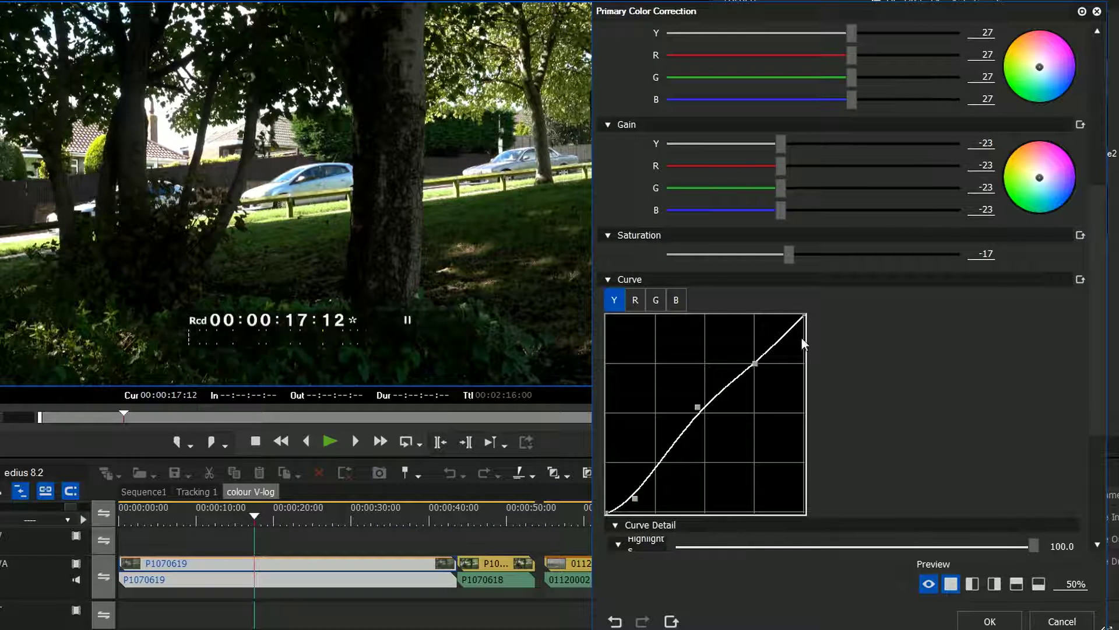
# Try pulling the midtones point of the R curve down to reduce red in the picture
pyautogui.click(635, 301)
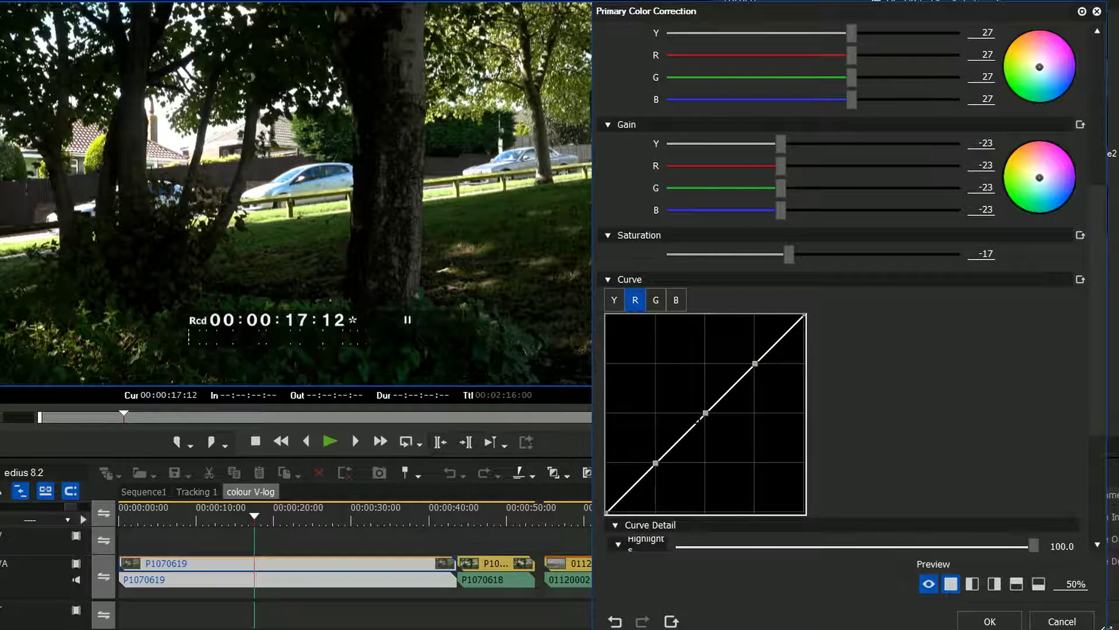
pyautogui.click(706, 413)
pyautogui.moveTo(706, 412); pyautogui.dragTo(728, 449)
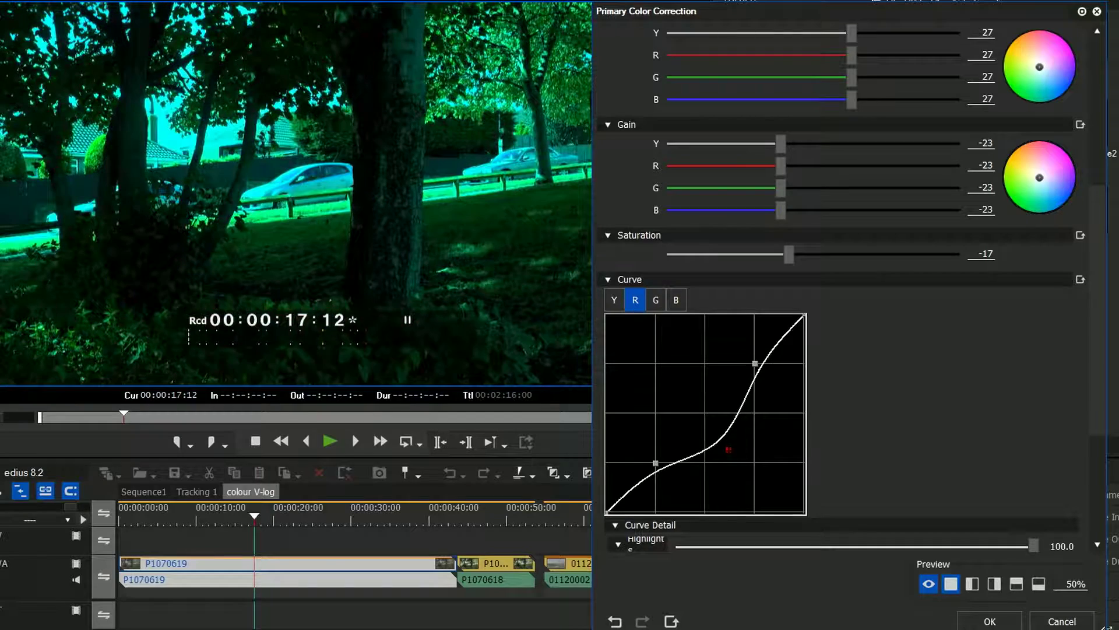
# Try shaping the G curve into an S by lowering its midtones and darks points and raising its lights point
pyautogui.click(657, 301)
pyautogui.moveTo(706, 413)
pyautogui.mouseDown()
pyautogui.moveTo(667, 380)
pyautogui.moveTo(702, 422)
pyautogui.mouseUp()
pyautogui.moveTo(655, 462)
pyautogui.mouseDown()
pyautogui.moveTo(665, 484)
pyautogui.moveTo(645, 474)
pyautogui.moveTo(666, 474)
pyautogui.mouseUp()
pyautogui.moveTo(755, 363); pyautogui.dragTo(737, 340)
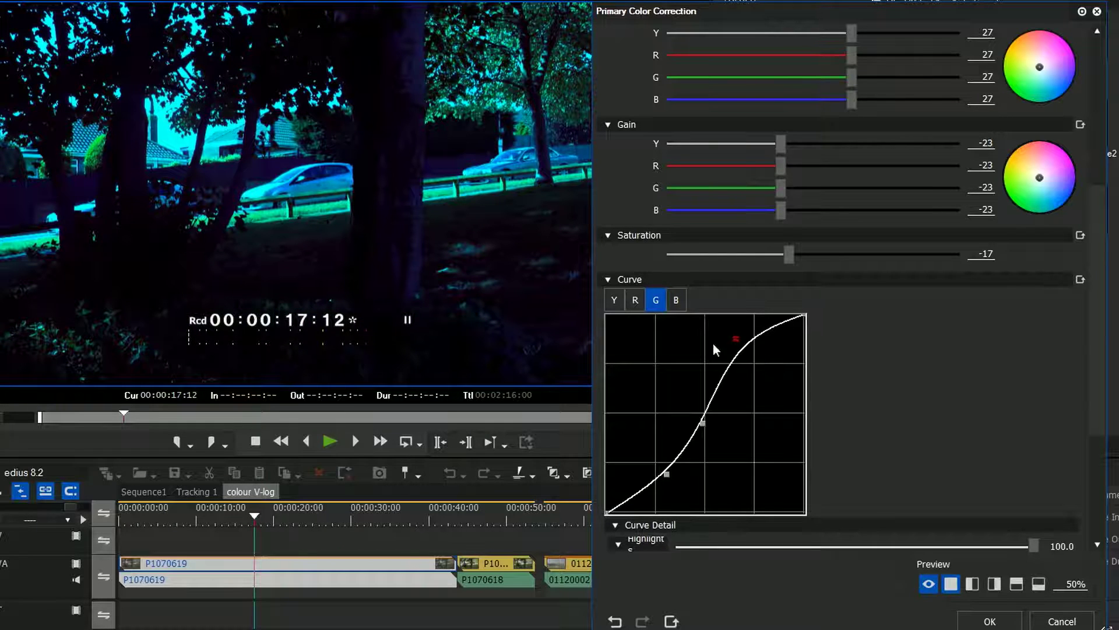
# Try reshaping the B curve by raising its midtones point and lowering its darks and lights points
pyautogui.click(676, 300)
pyautogui.moveTo(706, 412); pyautogui.dragTo(682, 390)
pyautogui.moveTo(655, 462); pyautogui.dragTo(658, 478)
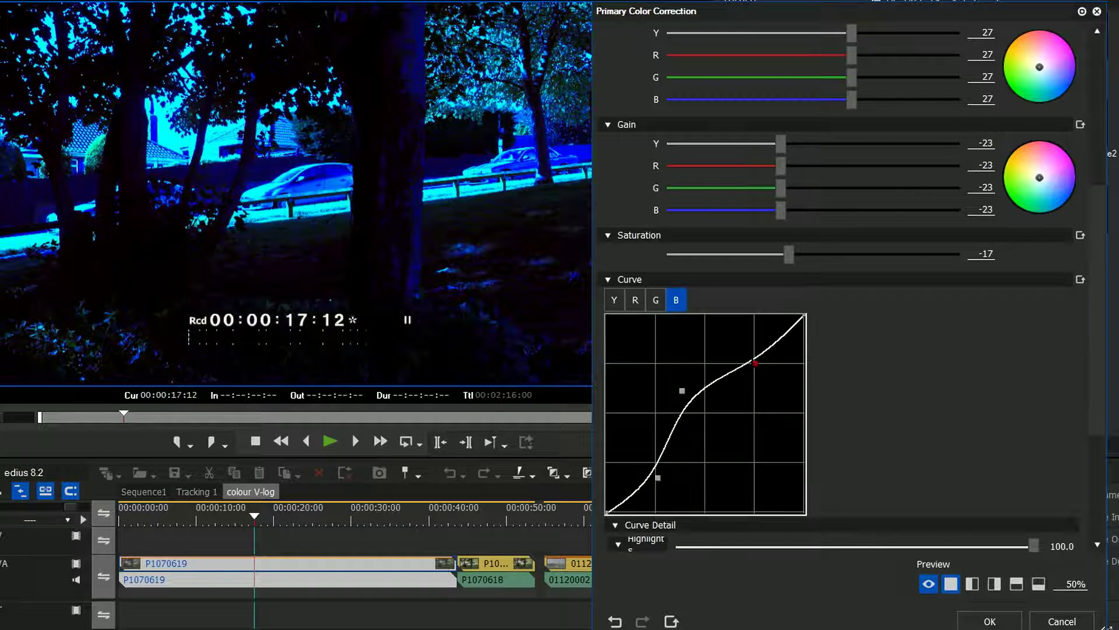
pyautogui.moveTo(755, 363); pyautogui.dragTo(767, 369)
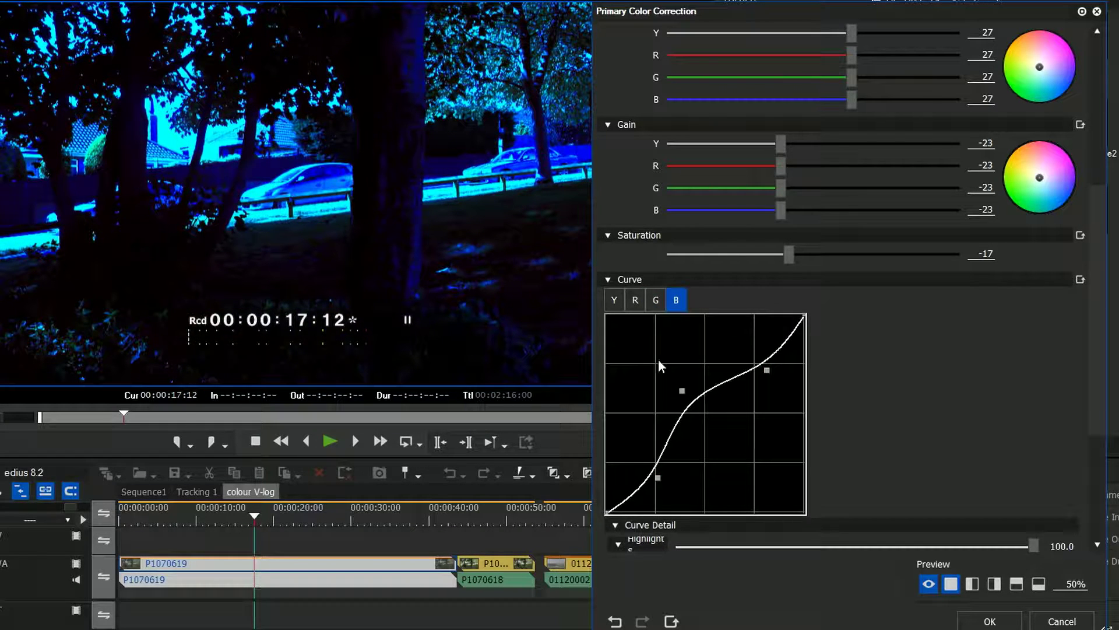
# Review the Y, R, G and B curves in turn and reset the whole Curve section
pyautogui.click(614, 301)
pyautogui.click(634, 300)
pyautogui.click(656, 301)
pyautogui.click(676, 300)
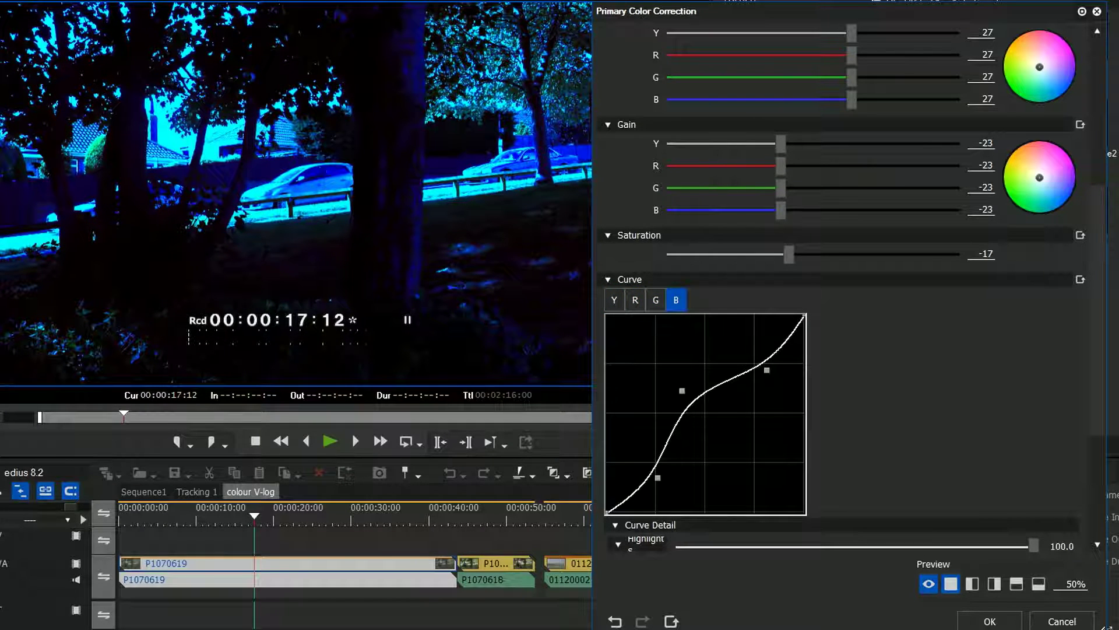
pyautogui.click(1080, 279)
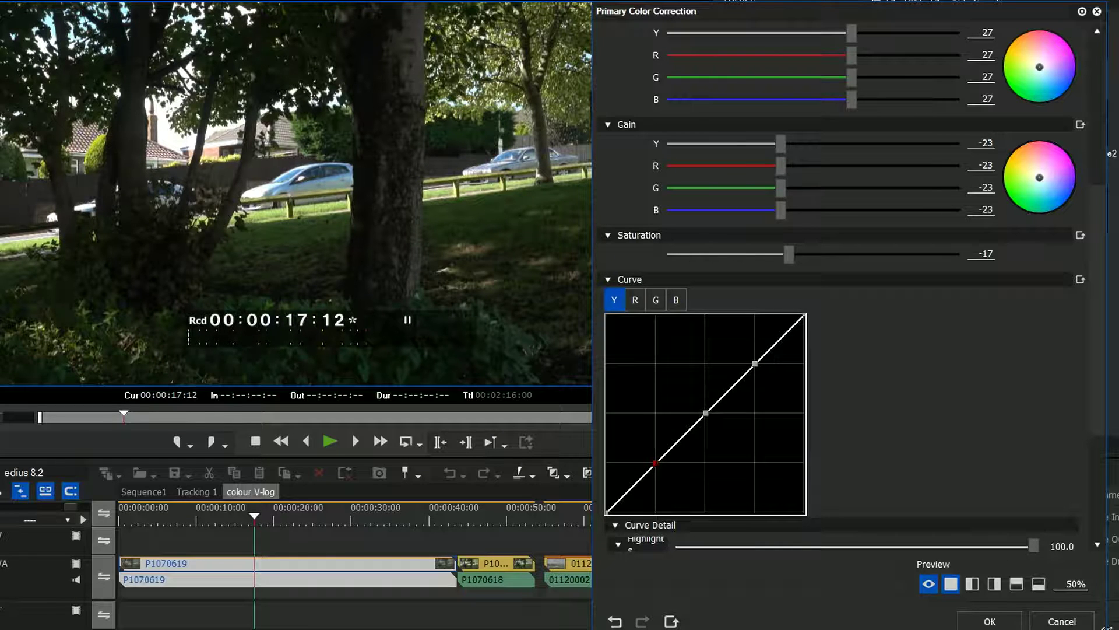
# Try reshaping the Y and R curves, pulling darks down to about 8.1 and 9.6 and raising midtones to about 55.7 and 54.6
pyautogui.moveTo(655, 462); pyautogui.dragTo(641, 497)
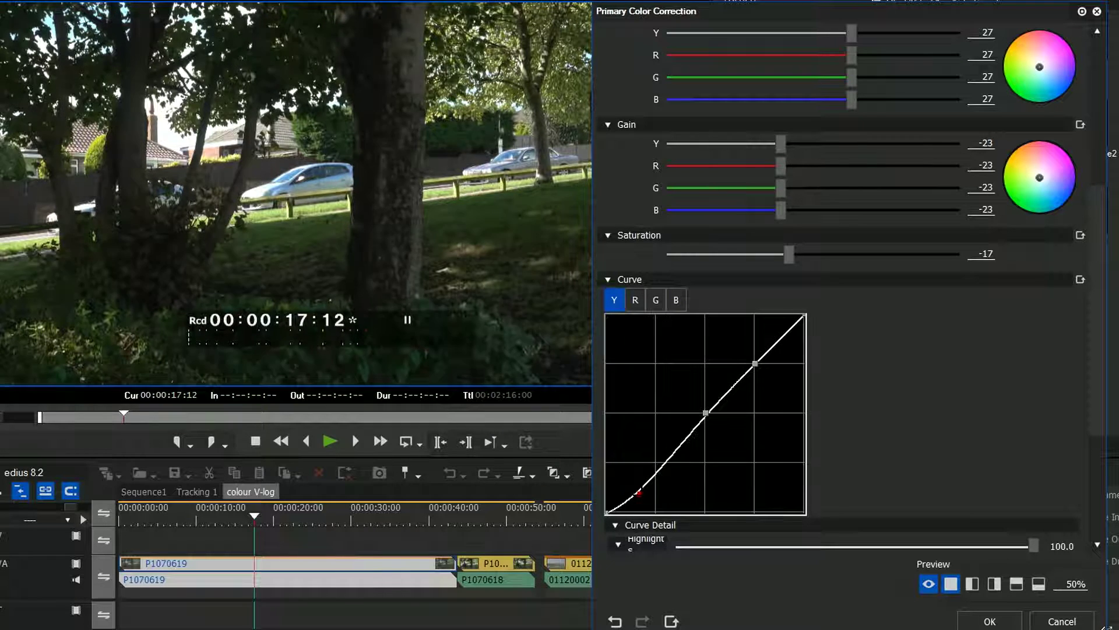
pyautogui.click(701, 414)
pyautogui.moveTo(701, 413); pyautogui.dragTo(705, 394)
pyautogui.click(671, 401)
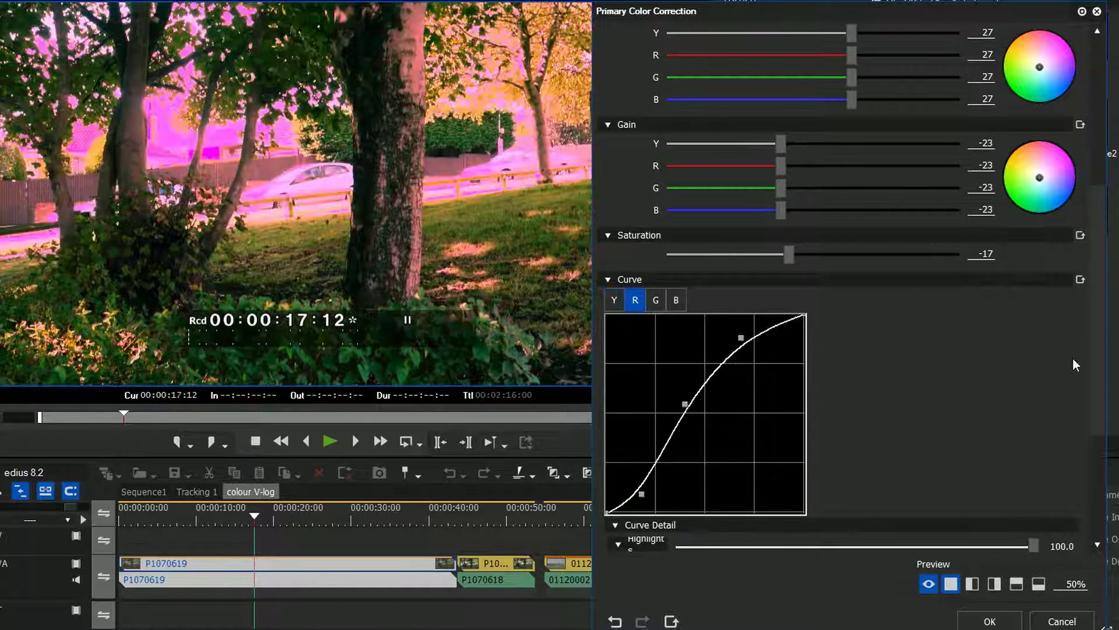
# Try adjusting the R curve's detail values, setting lights to 70.8 and 80.6, midtones to 46.6 and 37.8, and darks to 34.9 and 21.3
pyautogui.scroll(-5, 1079, 396)
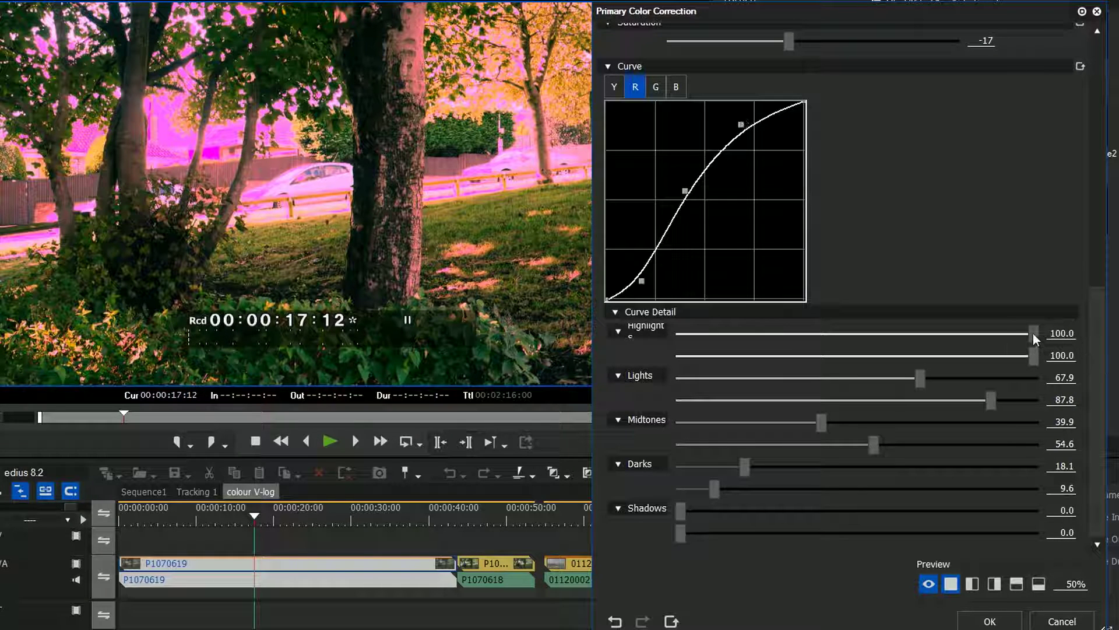
pyautogui.moveTo(1033, 333); pyautogui.dragTo(1086, 368)
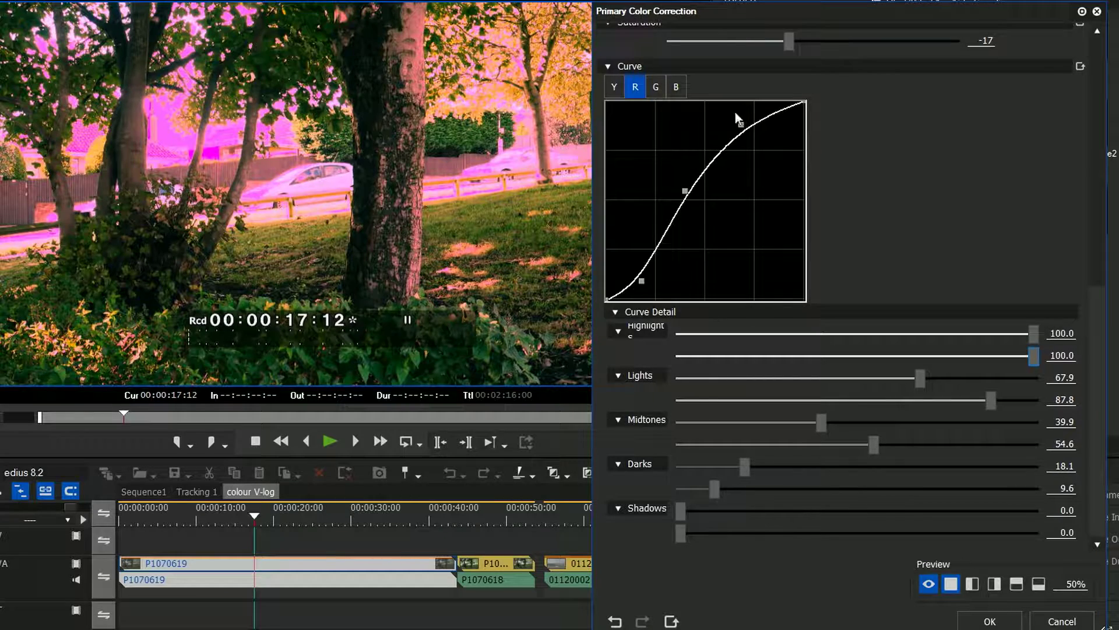
pyautogui.moveTo(920, 378); pyautogui.dragTo(855, 382)
pyautogui.moveTo(991, 400); pyautogui.dragTo(887, 411)
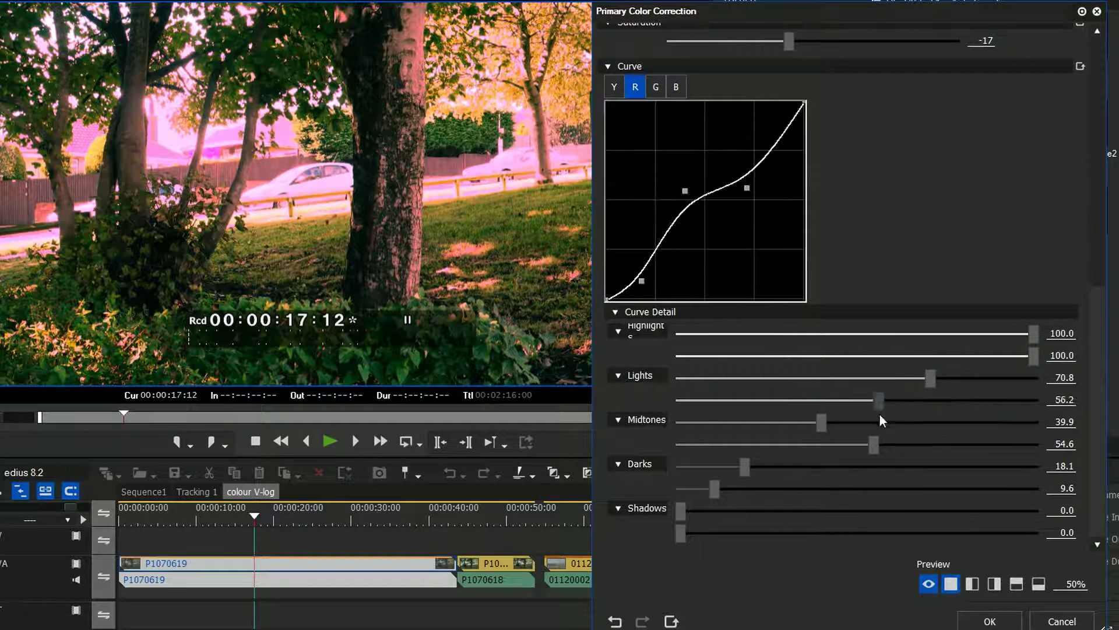
pyautogui.moveTo(812, 425); pyautogui.dragTo(802, 468)
pyautogui.moveTo(715, 488); pyautogui.dragTo(756, 489)
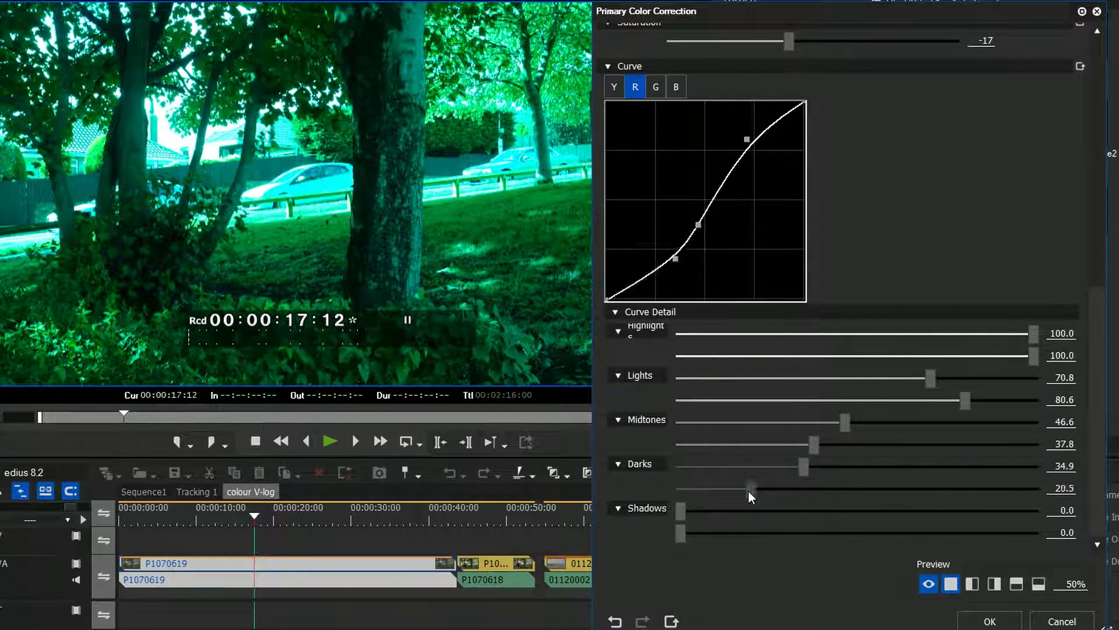
# Try raising the R curve's shadows to 23.4 and 28.8
pyautogui.moveTo(681, 511); pyautogui.dragTo(740, 511)
pyautogui.moveTo(682, 533); pyautogui.dragTo(757, 511)
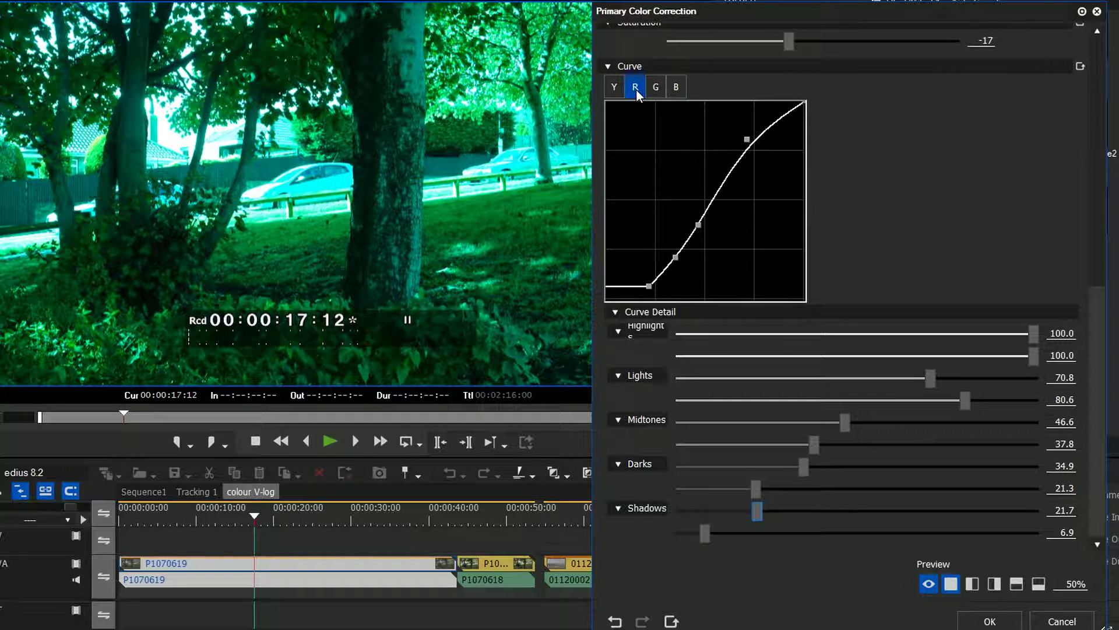
pyautogui.moveTo(755, 510); pyautogui.dragTo(762, 508)
pyautogui.moveTo(709, 531); pyautogui.dragTo(781, 552)
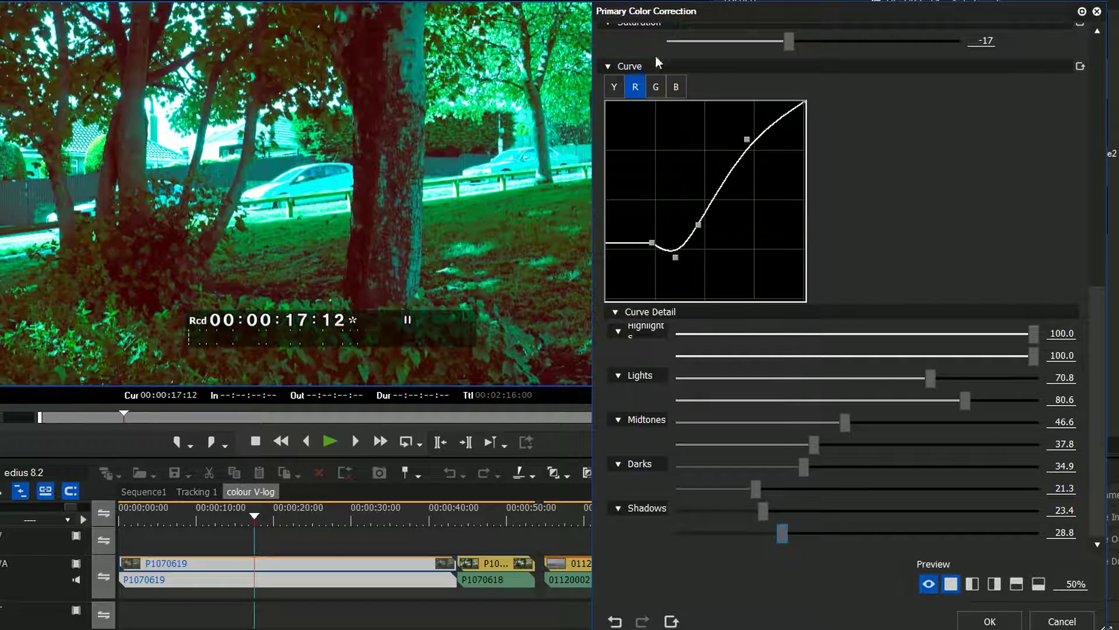
# Try fine-tuning the Y curve's lights to 81.1 and 79.3
pyautogui.click(614, 88)
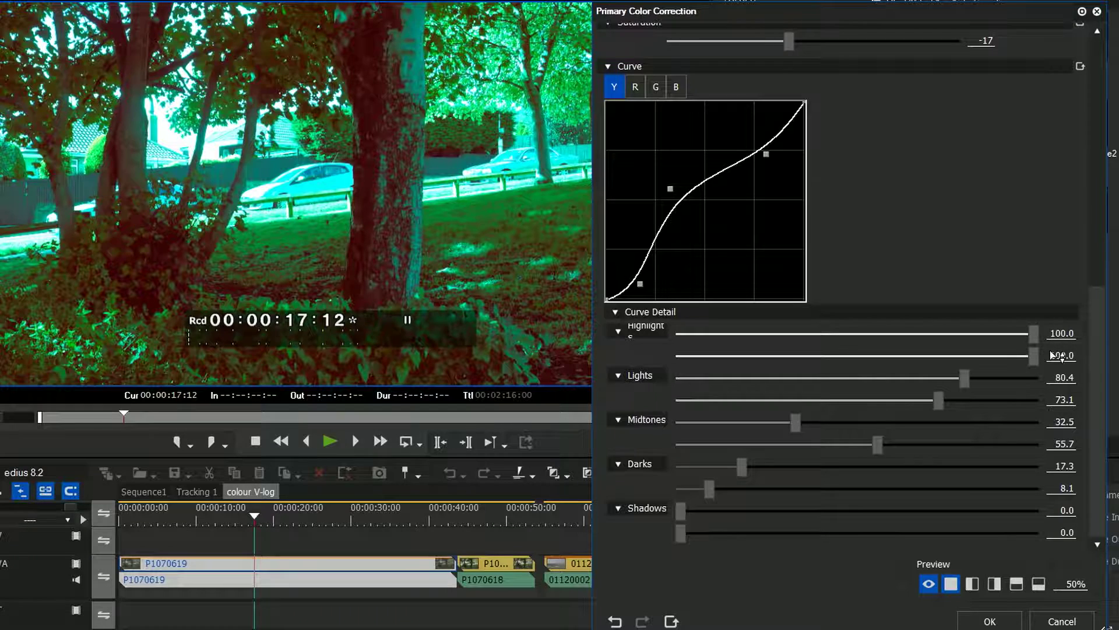
pyautogui.moveTo(1089, 318)
pyautogui.mouseDown()
pyautogui.moveTo(1090, 189)
pyautogui.moveTo(1089, 321)
pyautogui.mouseUp()
pyautogui.moveTo(964, 384)
pyautogui.mouseDown()
pyautogui.moveTo(924, 389)
pyautogui.moveTo(964, 387)
pyautogui.mouseUp()
pyautogui.click(1061, 378)
pyautogui.moveTo(1060, 355); pyautogui.dragTo(1066, 312)
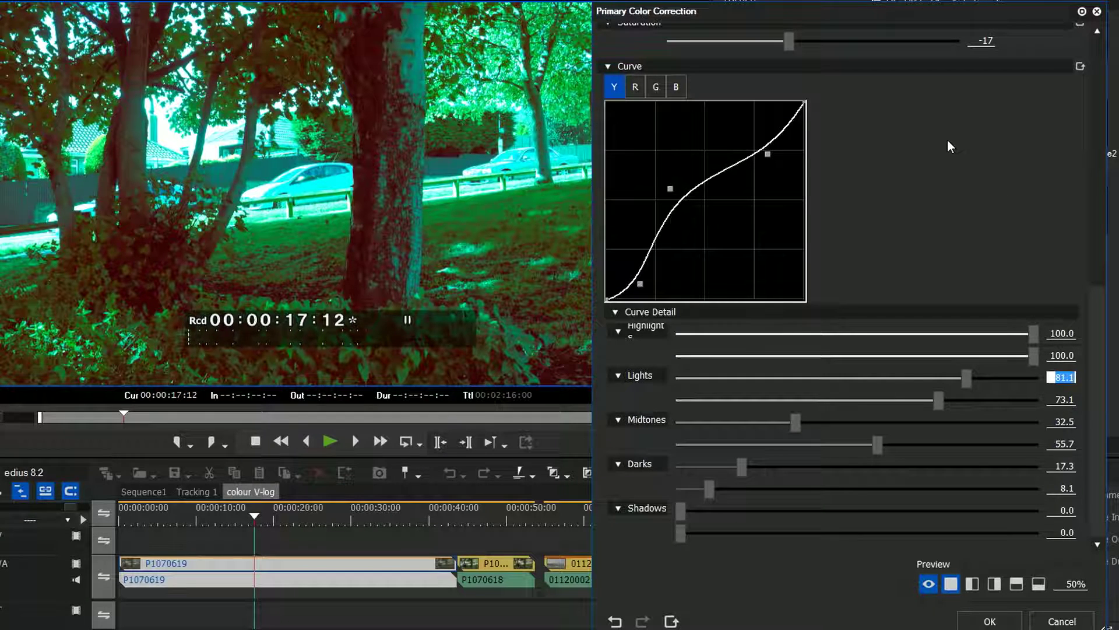
pyautogui.moveTo(944, 406)
pyautogui.mouseDown()
pyautogui.moveTo(1010, 402)
pyautogui.moveTo(886, 410)
pyautogui.moveTo(1031, 411)
pyautogui.moveTo(964, 412)
pyautogui.mouseUp()
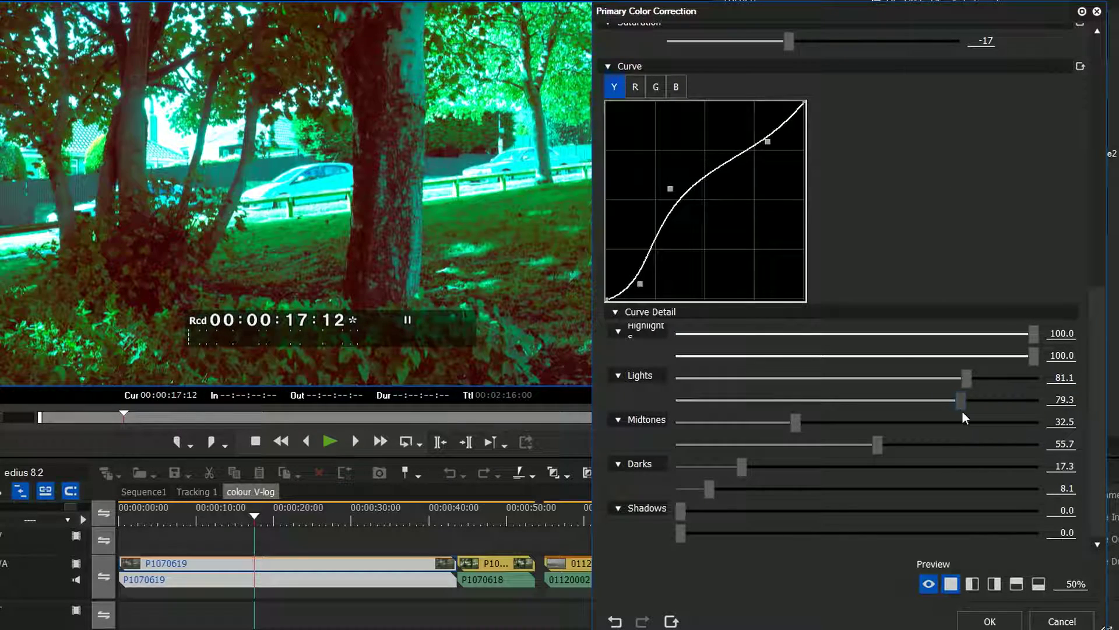
# Reset the Curve section and apply the color correction to clip P1070619
pyautogui.click(1080, 65)
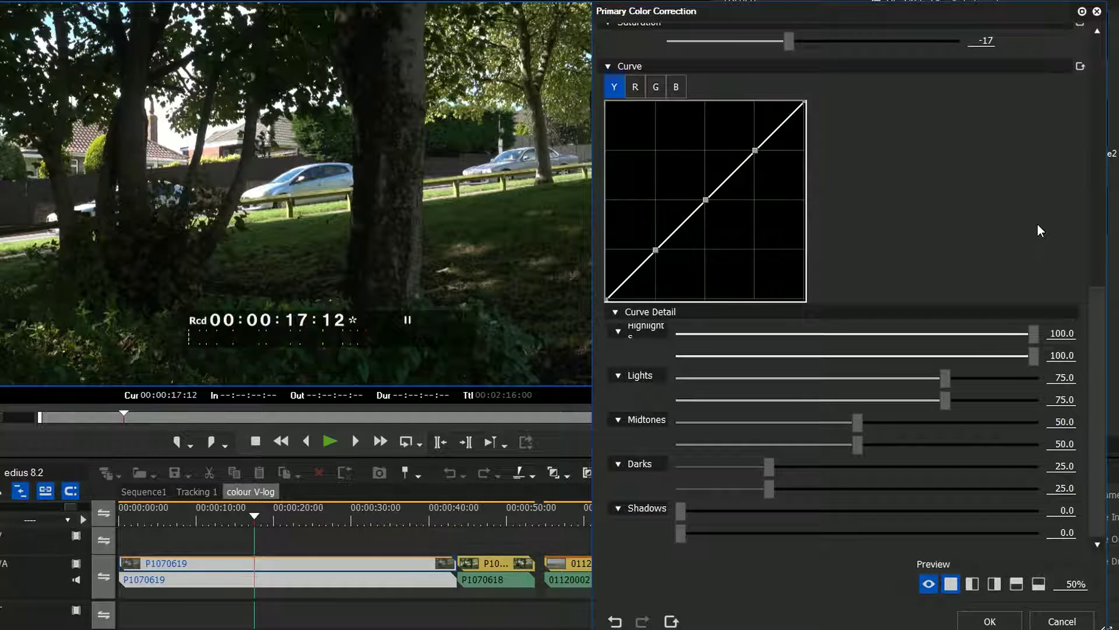
pyautogui.moveTo(1099, 350); pyautogui.dragTo(1114, 94)
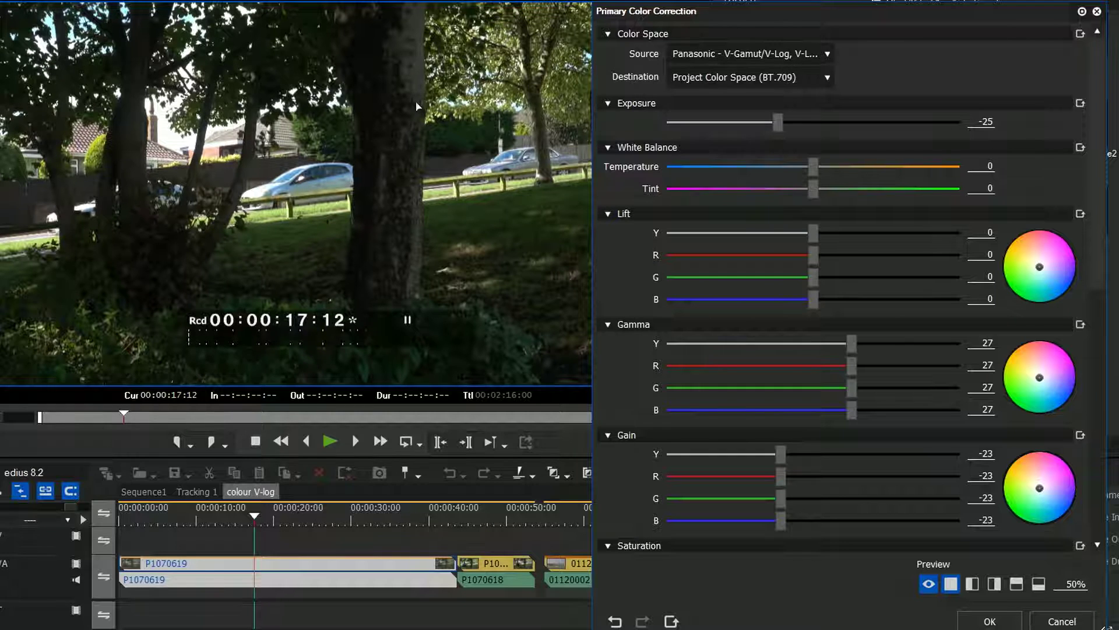
pyautogui.click(998, 619)
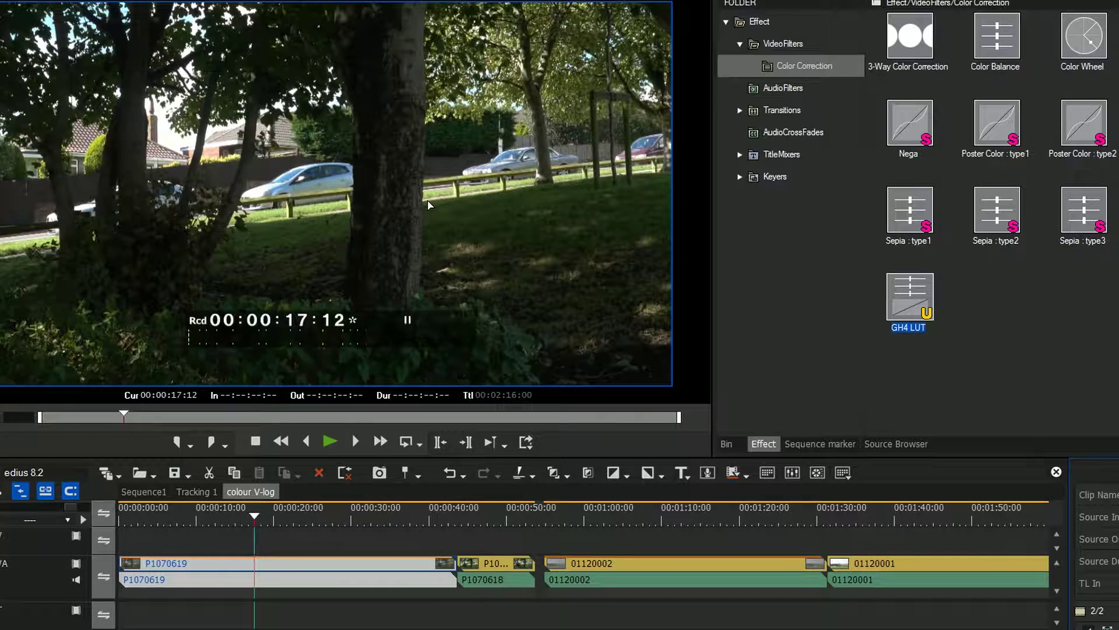
# Grade clip P1070618 with Primary Color Correction, setting exposure to -38, lift to -10, gamma to 11 and gain to 41, and apply it
pyautogui.click(491, 517)
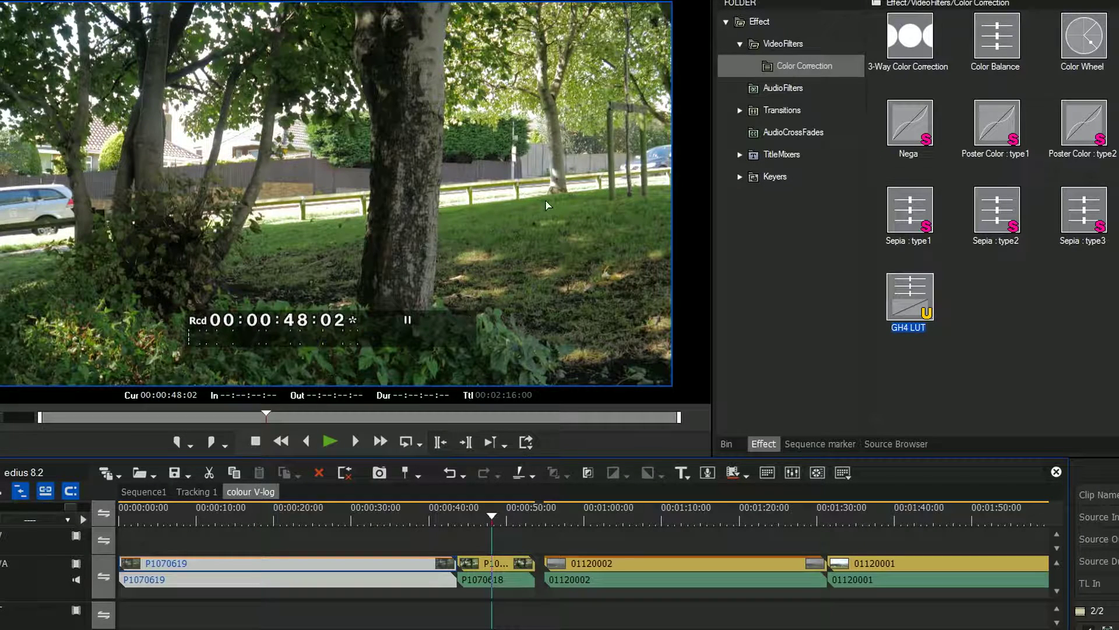
pyautogui.moveTo(910, 296); pyautogui.dragTo(528, 586)
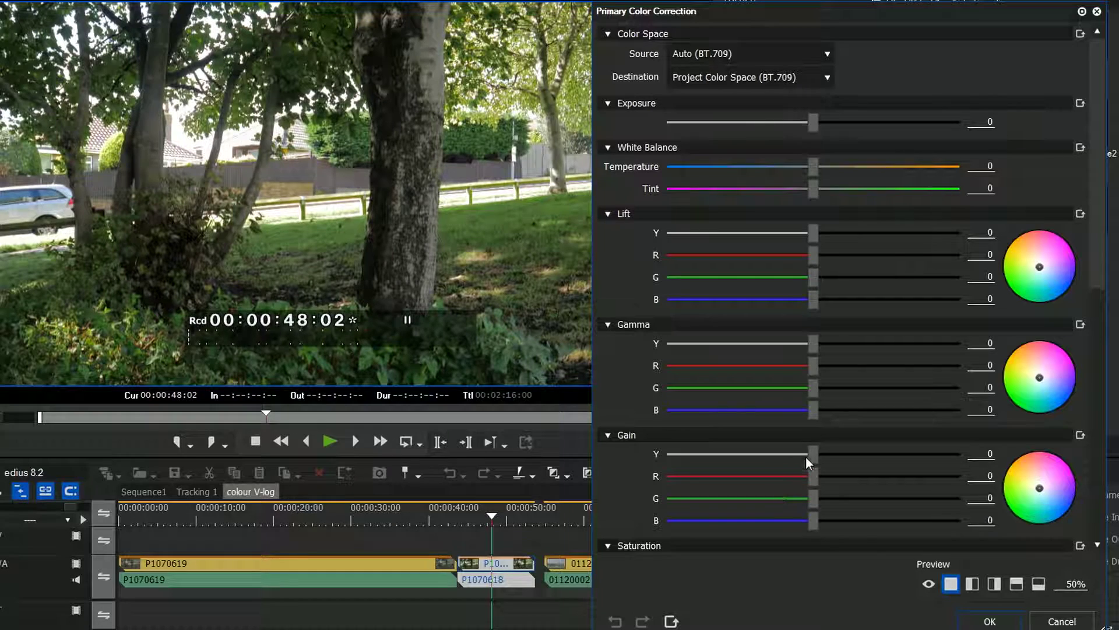
pyautogui.moveTo(813, 454); pyautogui.dragTo(746, 450)
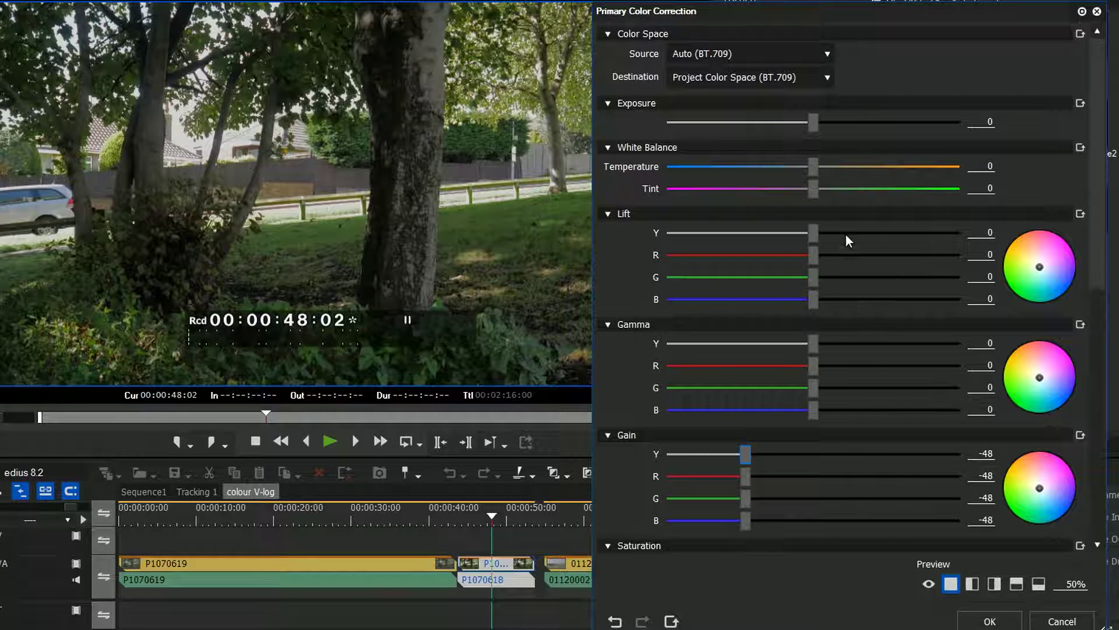
pyautogui.moveTo(810, 232)
pyautogui.mouseDown()
pyautogui.moveTo(767, 232)
pyautogui.moveTo(798, 232)
pyautogui.mouseUp()
pyautogui.moveTo(817, 345)
pyautogui.mouseDown()
pyautogui.moveTo(834, 344)
pyautogui.moveTo(816, 349)
pyautogui.mouseUp()
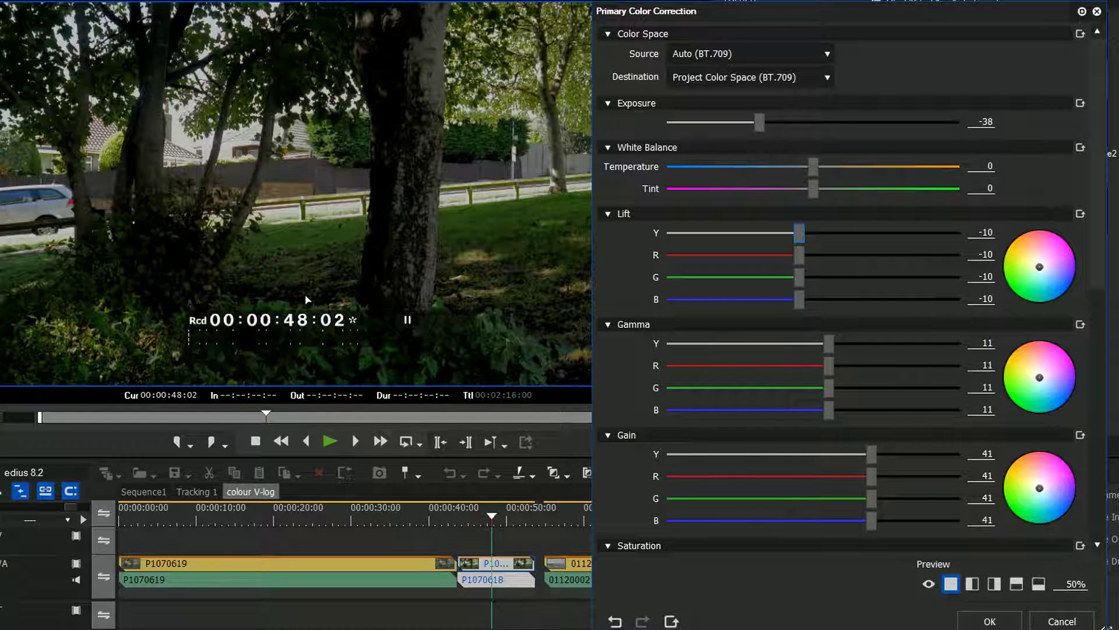
pyautogui.moveTo(1104, 200); pyautogui.dragTo(1105, 175)
pyautogui.click(990, 620)
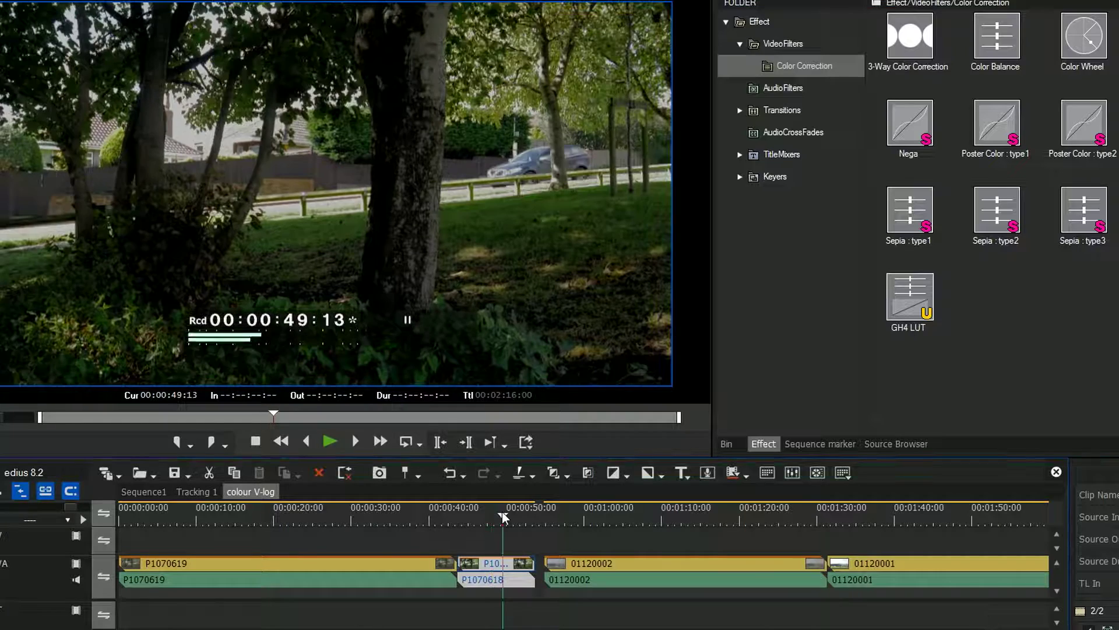
# Compare the graded clip P1070618 with clip P1070619 by viewing several timeline positions in each
pyautogui.click(489, 516)
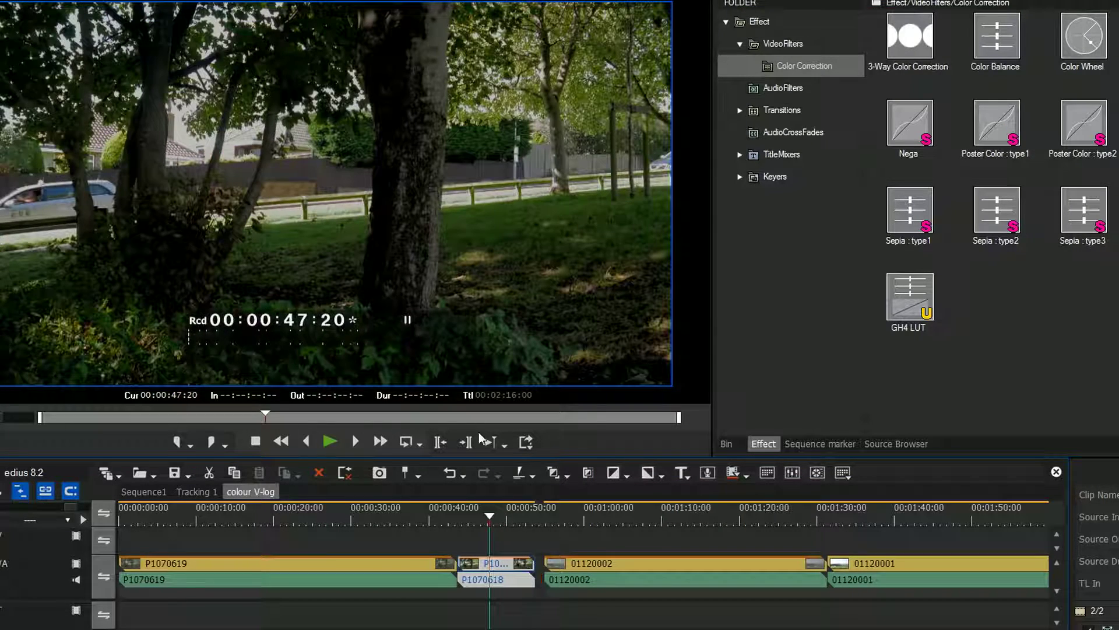
pyautogui.click(486, 515)
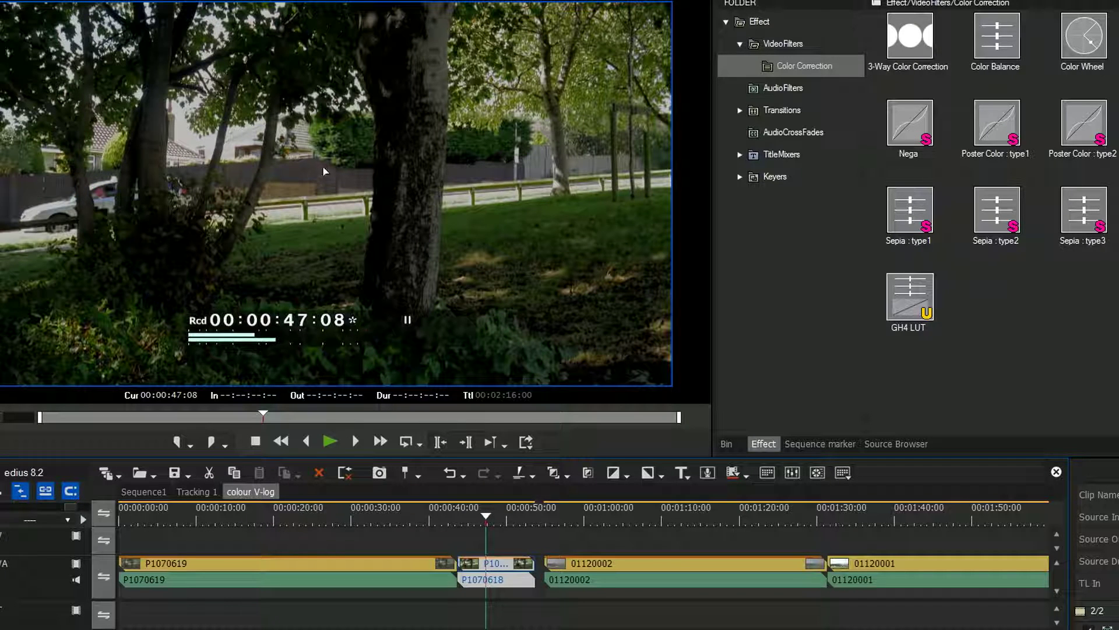
pyautogui.press('space')
pyautogui.click(289, 519)
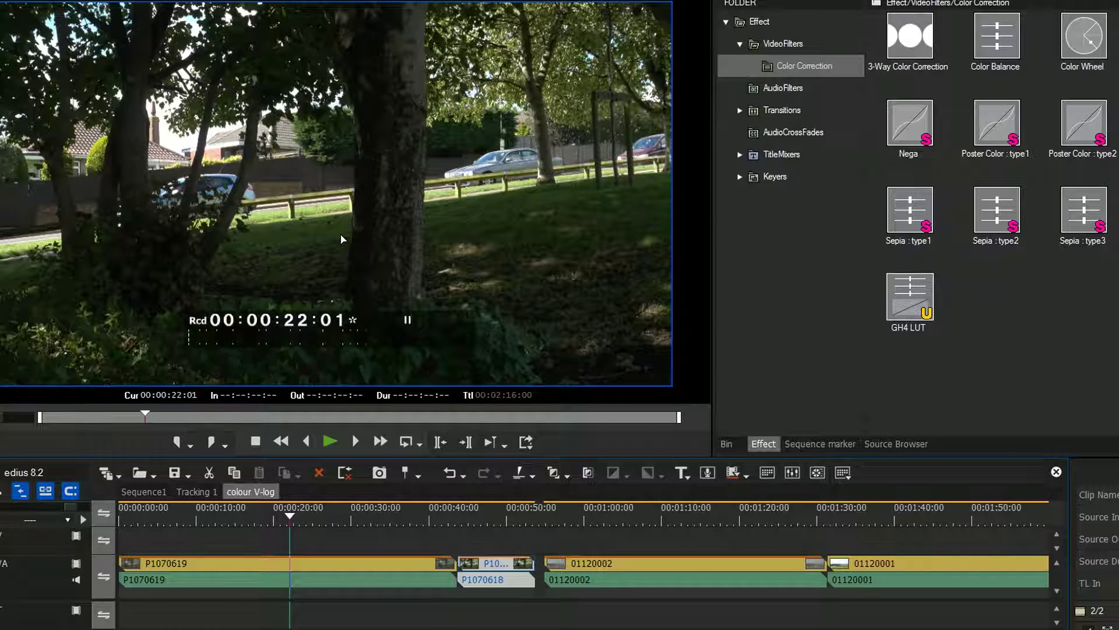
pyautogui.click(501, 516)
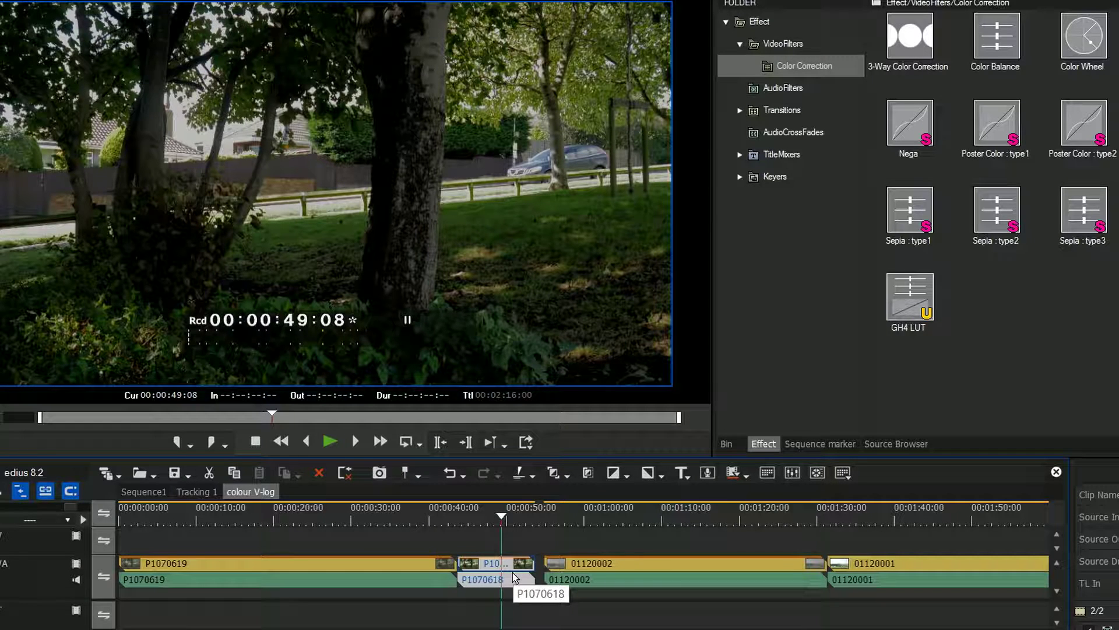
pyautogui.click(341, 518)
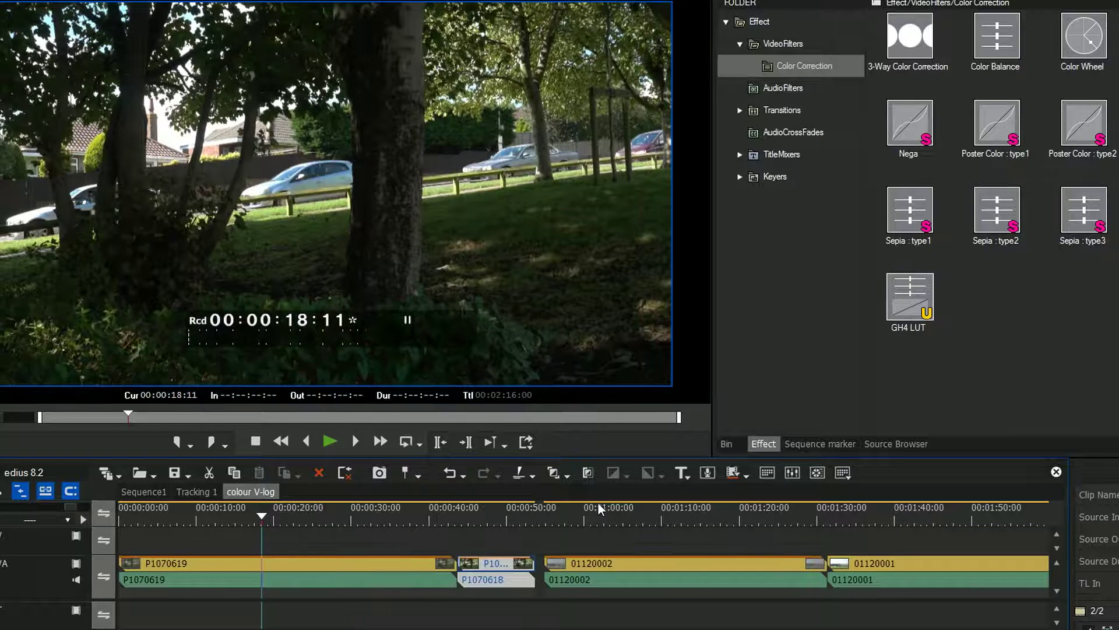
# Grade clip 01120002 with Primary Color Correction, using the Panasonic V-Log source and setting exposure to -23 and lift to -1
pyautogui.click(598, 504)
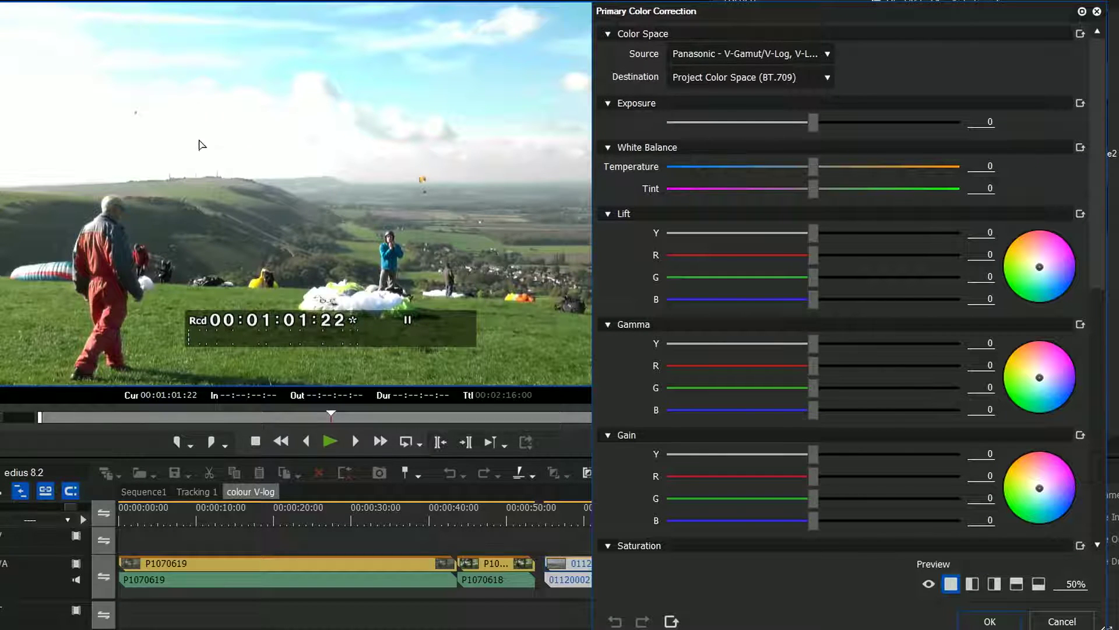
pyautogui.moveTo(814, 122); pyautogui.dragTo(783, 128)
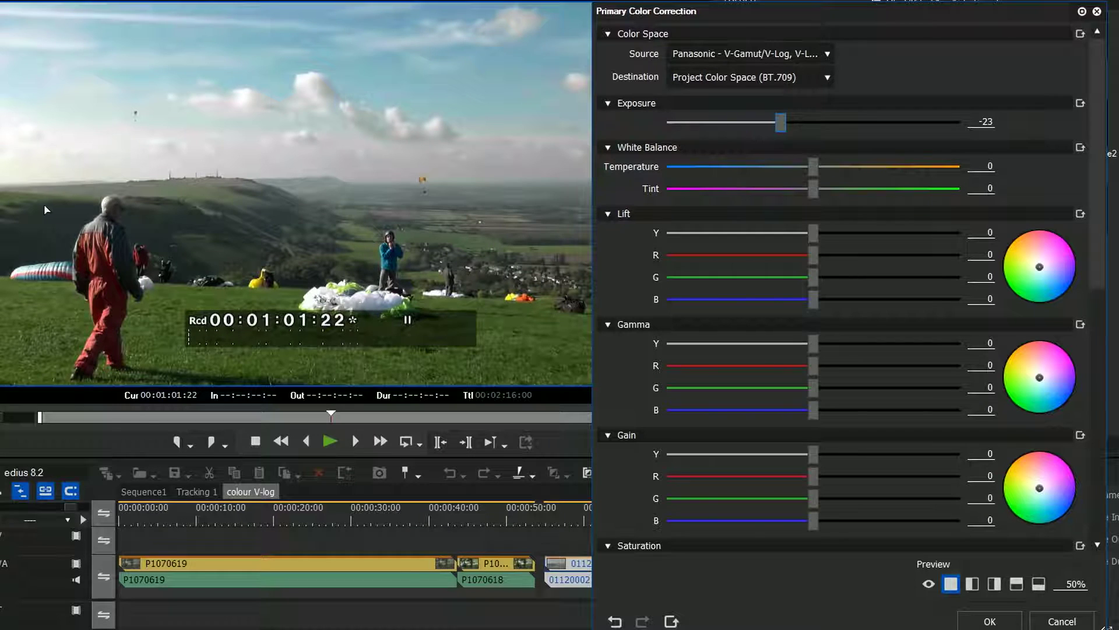
pyautogui.moveTo(813, 233); pyautogui.dragTo(812, 239)
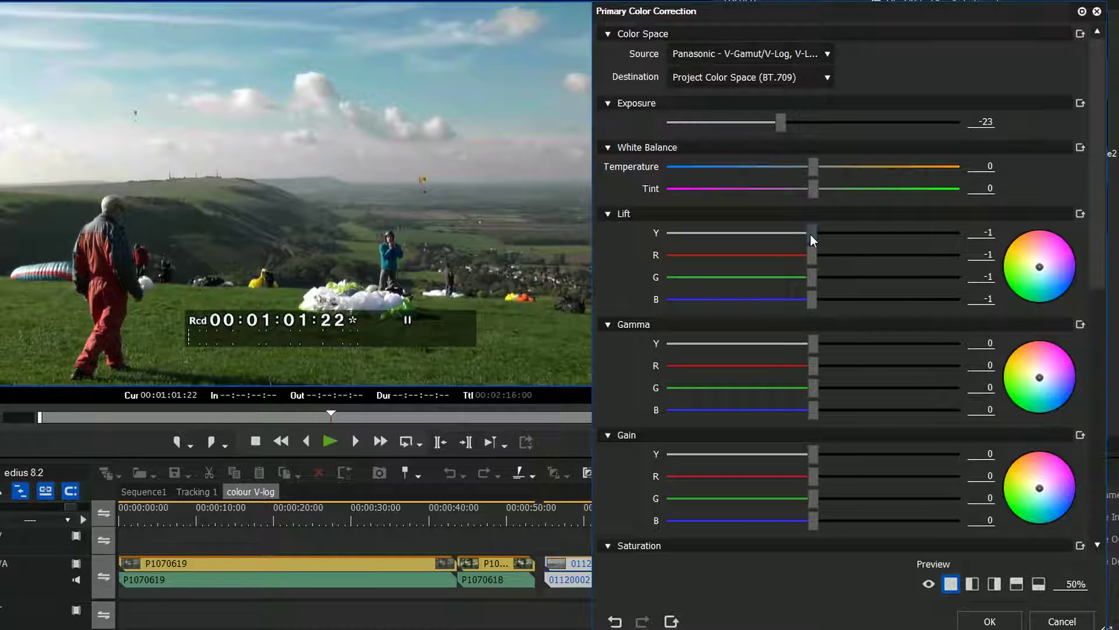
# Lower the darks of the Y curve, set its midtones to 50.6 and compare the grade with the original in split preview
pyautogui.moveTo(1094, 286); pyautogui.dragTo(1094, 472)
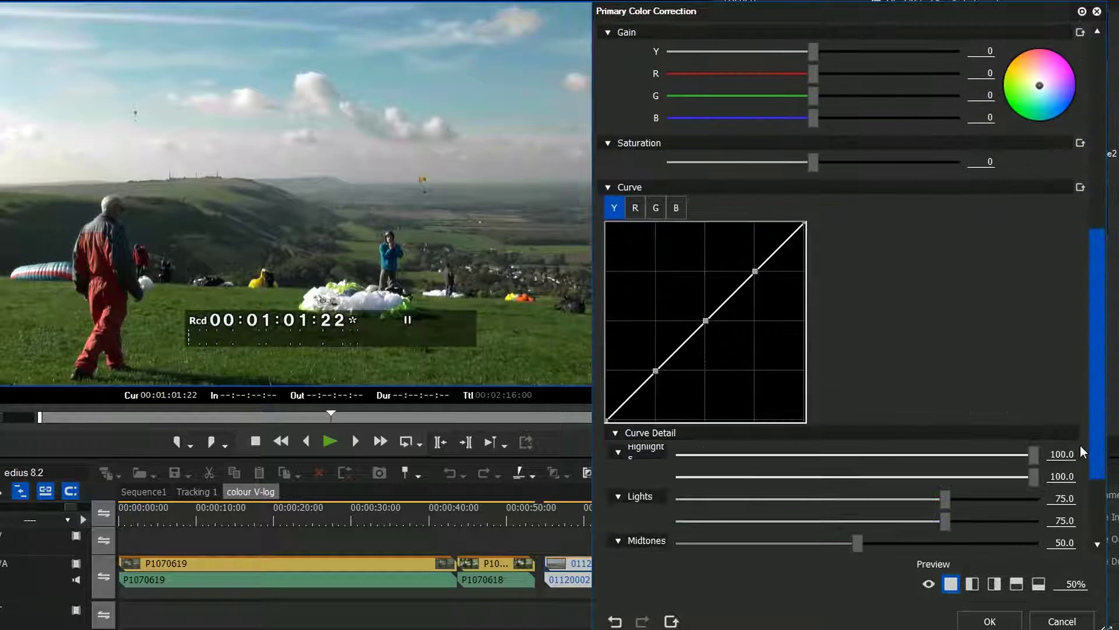
pyautogui.moveTo(656, 370); pyautogui.dragTo(646, 405)
pyautogui.moveTo(706, 320); pyautogui.dragTo(706, 318)
pyautogui.click(972, 584)
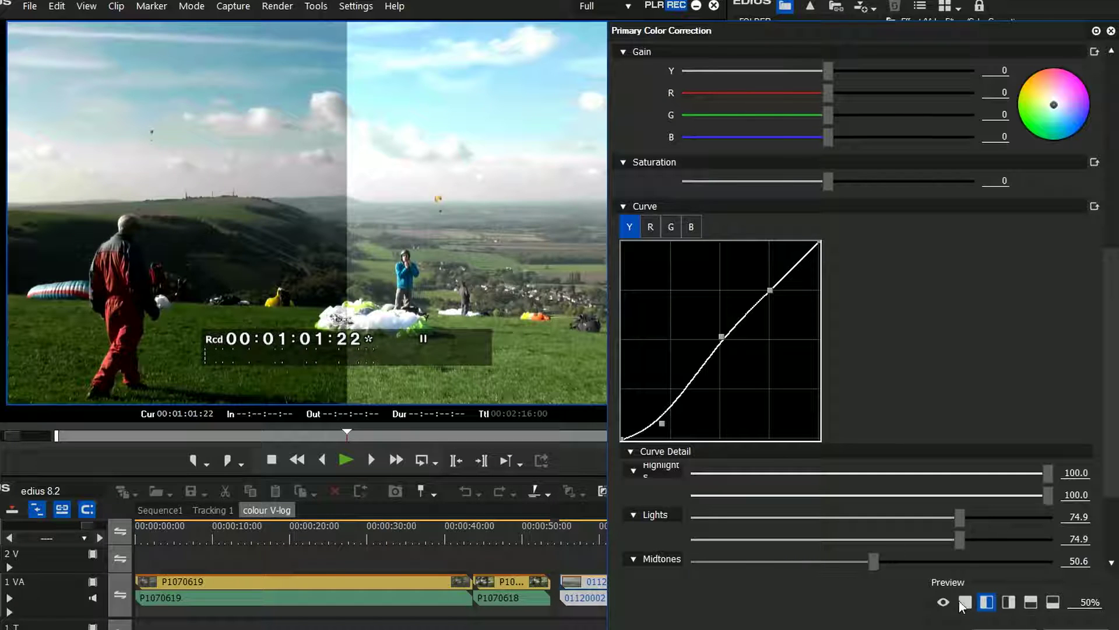
pyautogui.click(989, 606)
pyautogui.click(987, 603)
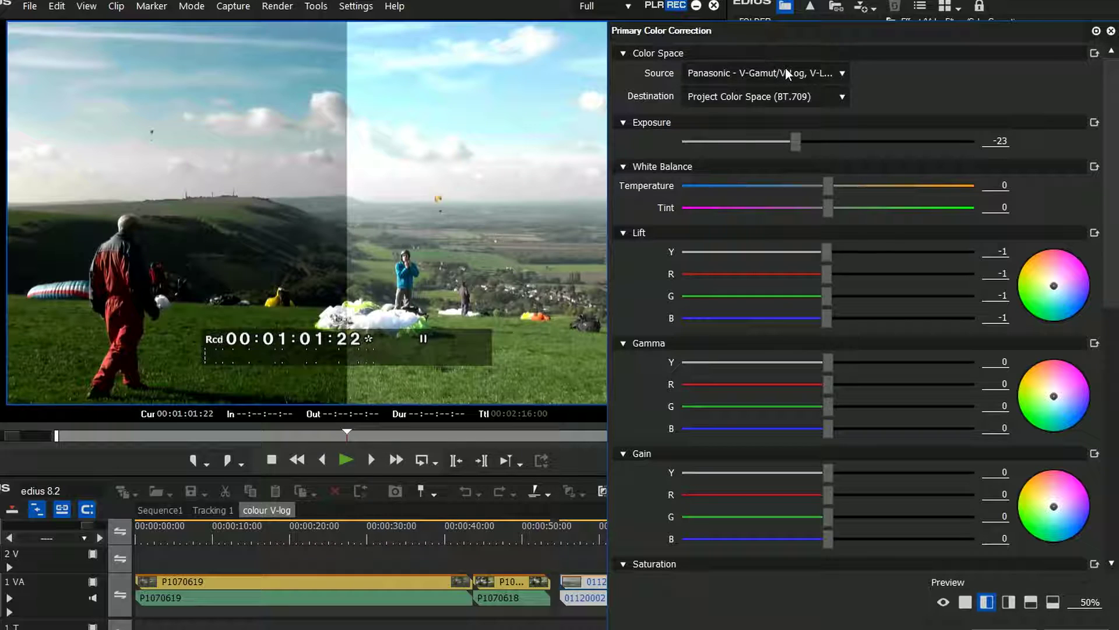
pyautogui.scroll(-10, 866, 306)
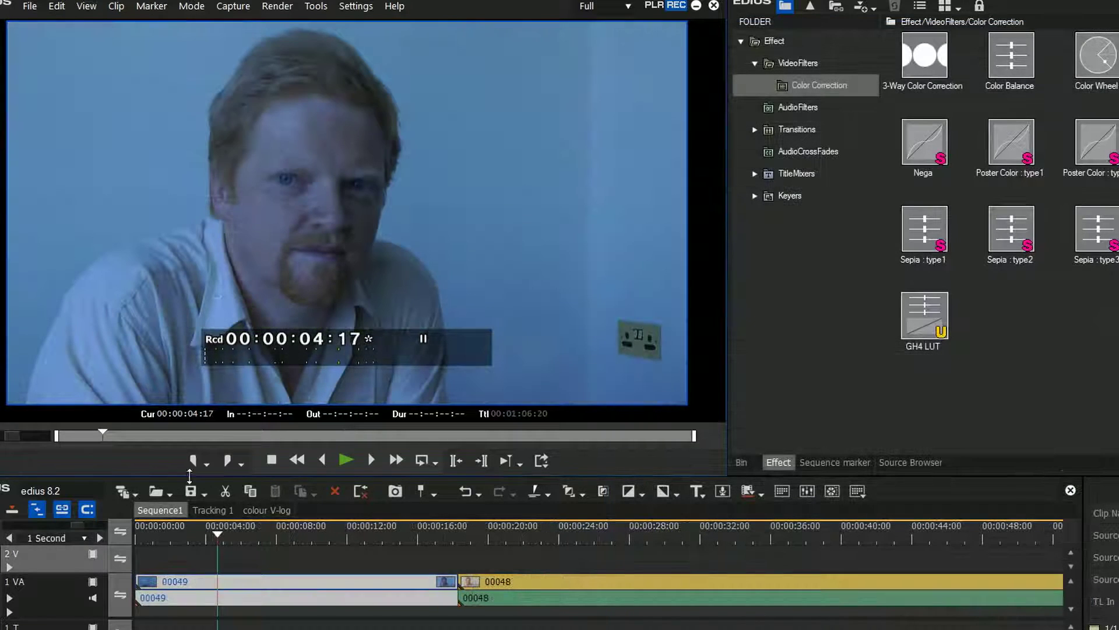
# Compare clips 00049 and 00048 in Sequence1 by viewing several timeline positions in each
pyautogui.moveTo(245, 541); pyautogui.dragTo(302, 541)
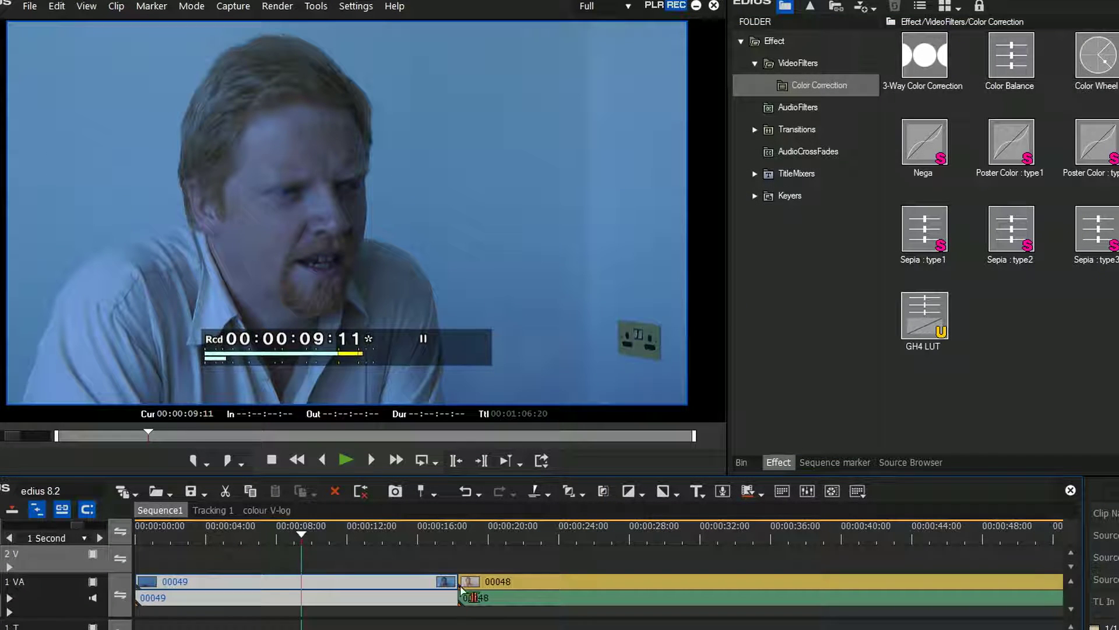
pyautogui.moveTo(310, 542); pyautogui.dragTo(255, 542)
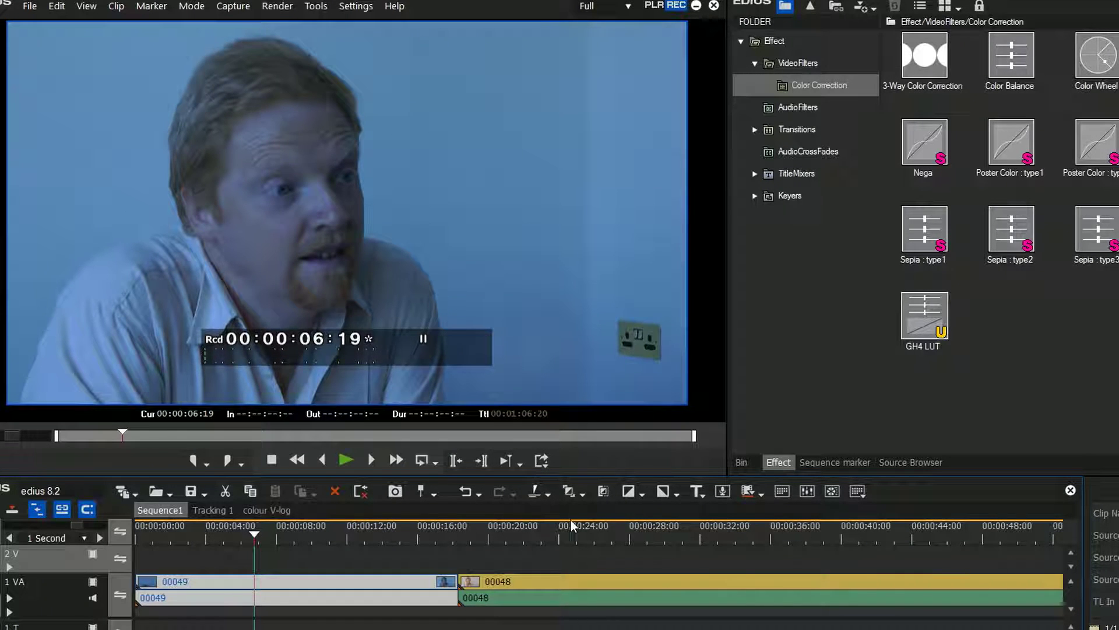
pyautogui.click(519, 531)
pyautogui.moveTo(547, 535); pyautogui.dragTo(574, 535)
# Correct clip 00049 with Primary Color Correction, setting white balance temperature to 82 and exposure to 22
pyautogui.click(251, 546)
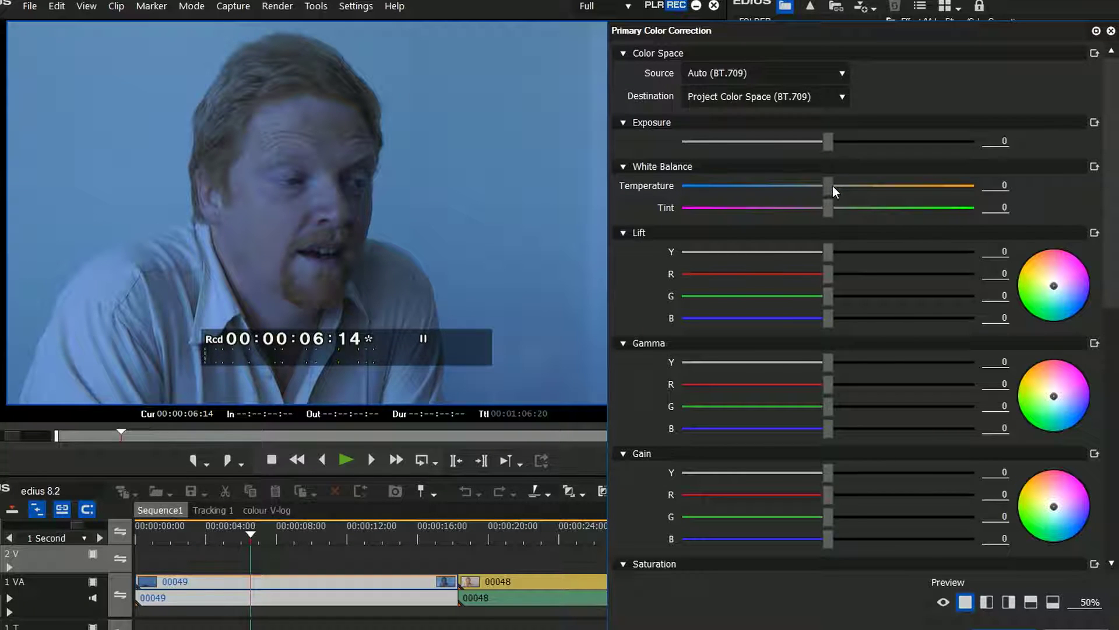
pyautogui.moveTo(824, 186); pyautogui.dragTo(939, 205)
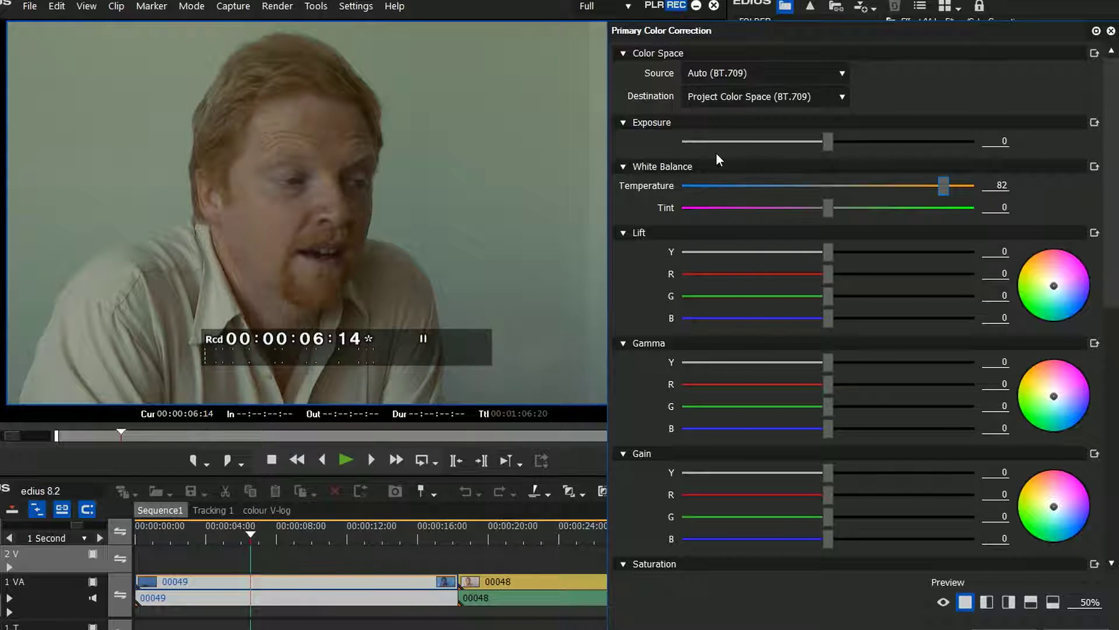
pyautogui.moveTo(830, 138); pyautogui.dragTo(857, 141)
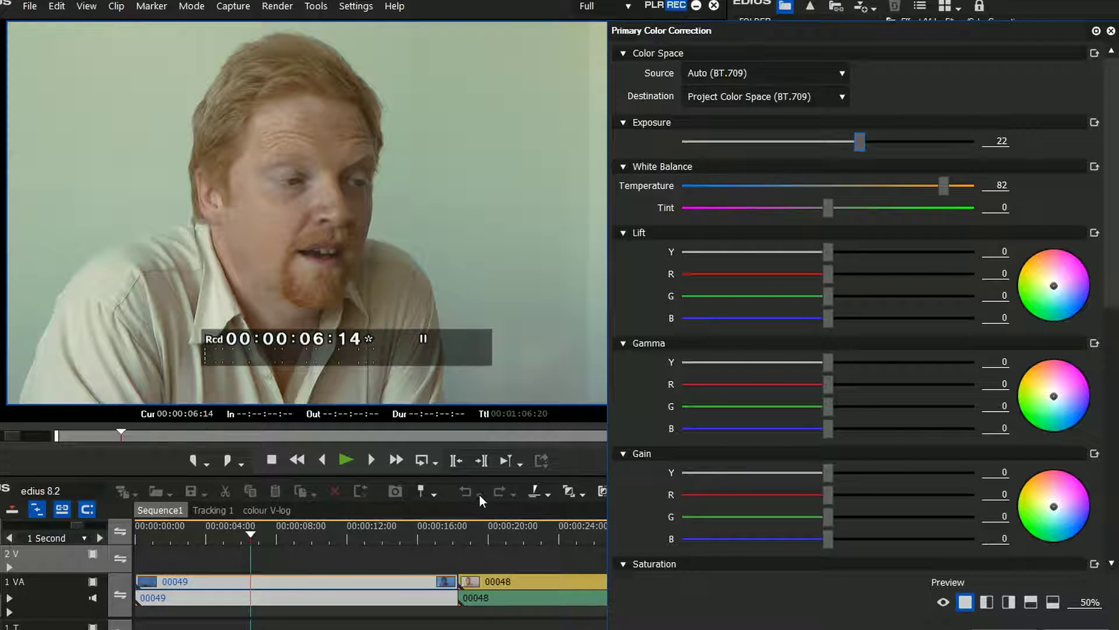
# Hold a frame of clip 00048 as the comparison image and show it beside clip 00049 in split preview at 45%
pyautogui.click(532, 529)
pyautogui.click(943, 603)
pyautogui.click(321, 542)
pyautogui.click(987, 601)
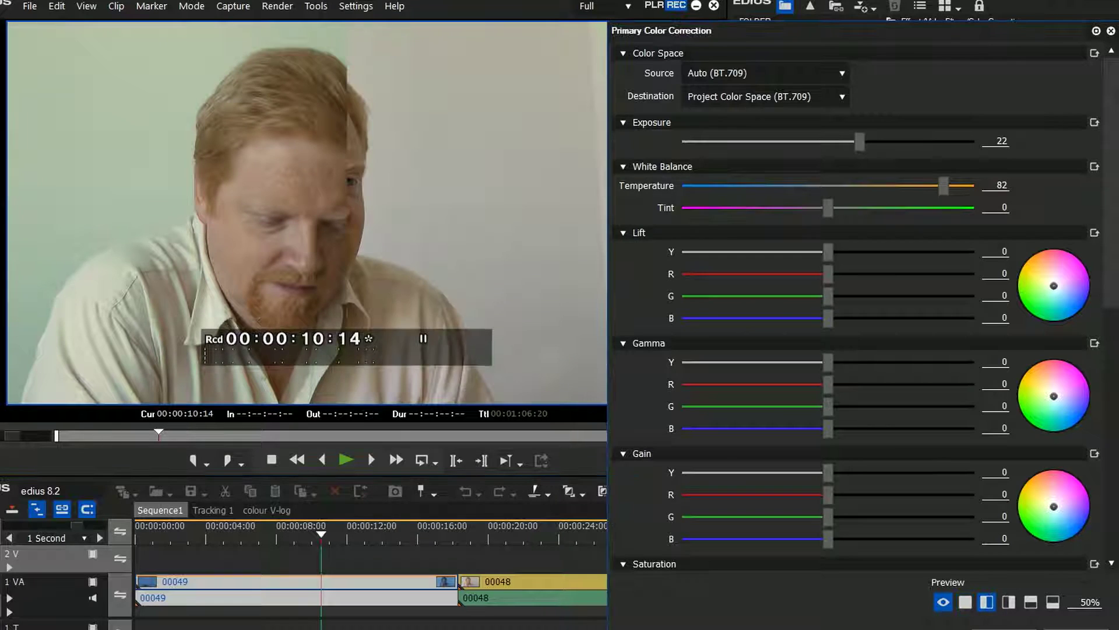
pyautogui.click(1087, 597)
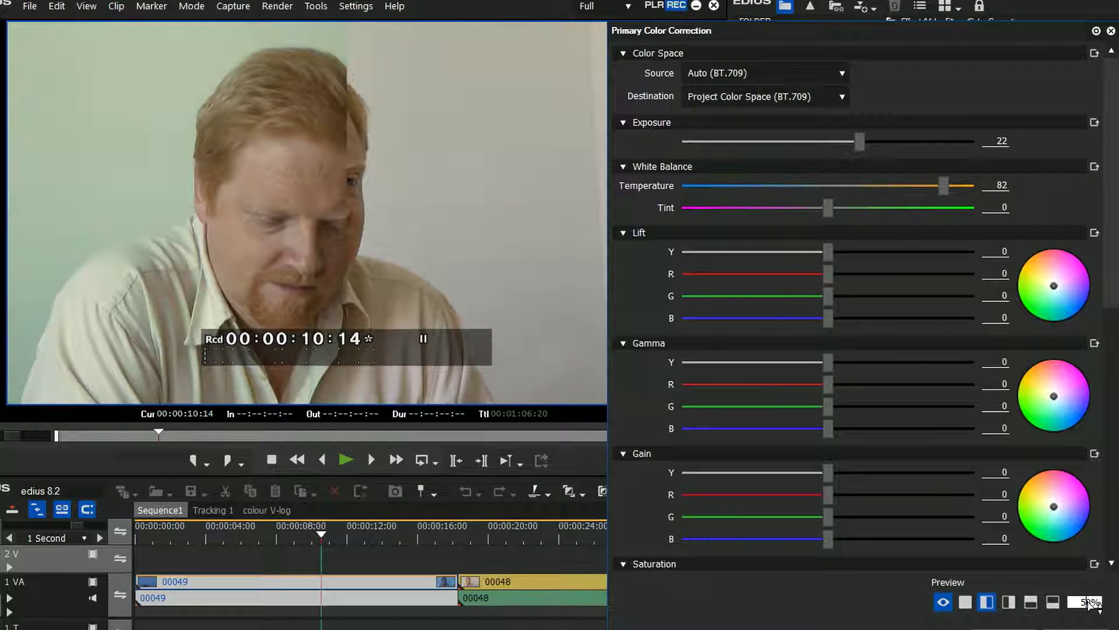
pyautogui.moveTo(1087, 597); pyautogui.dragTo(1091, 622)
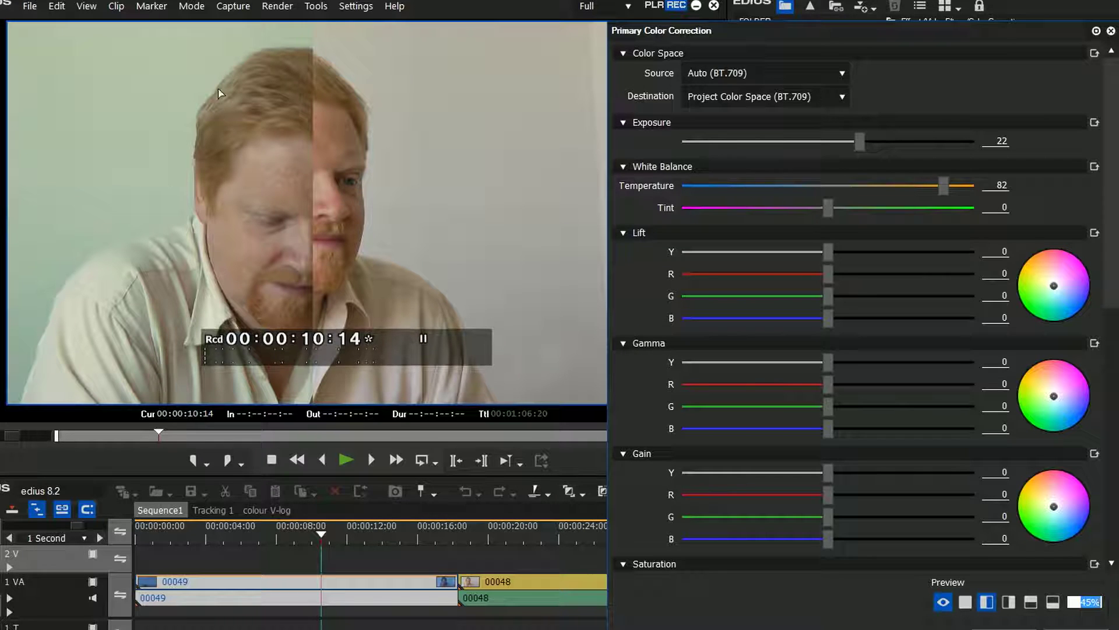
# Set clip 00049's tint to -7, shape its Y curve with darks at 17.7 and midtones at 45.0 and 47.2, and preview it full frame
pyautogui.click(828, 211)
pyautogui.moveTo(829, 212); pyautogui.dragTo(822, 222)
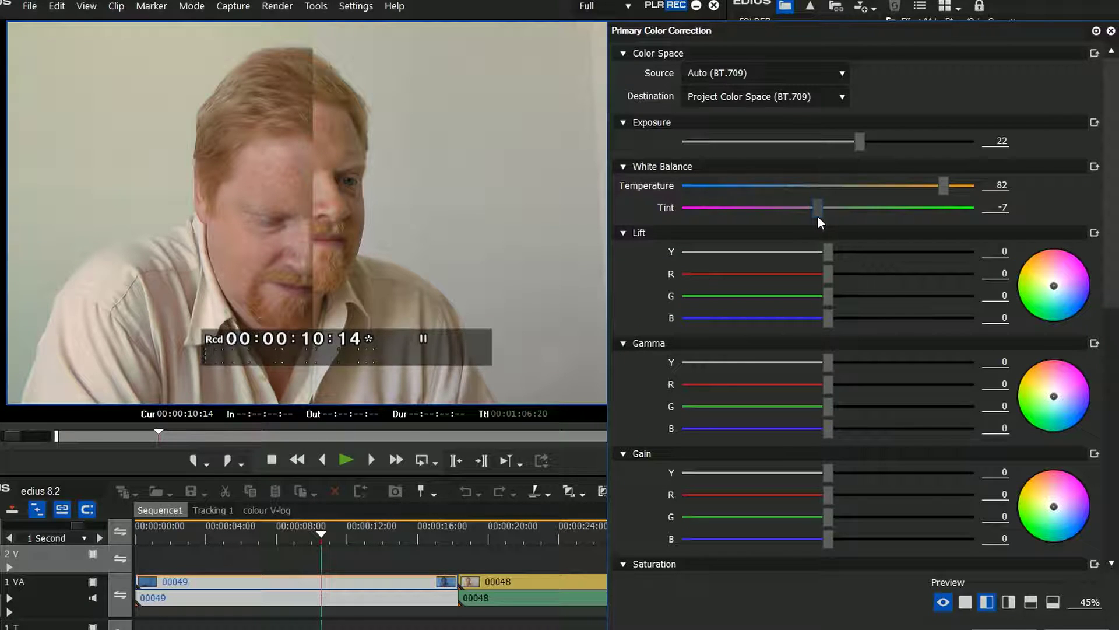
pyautogui.scroll(-5, 813, 220)
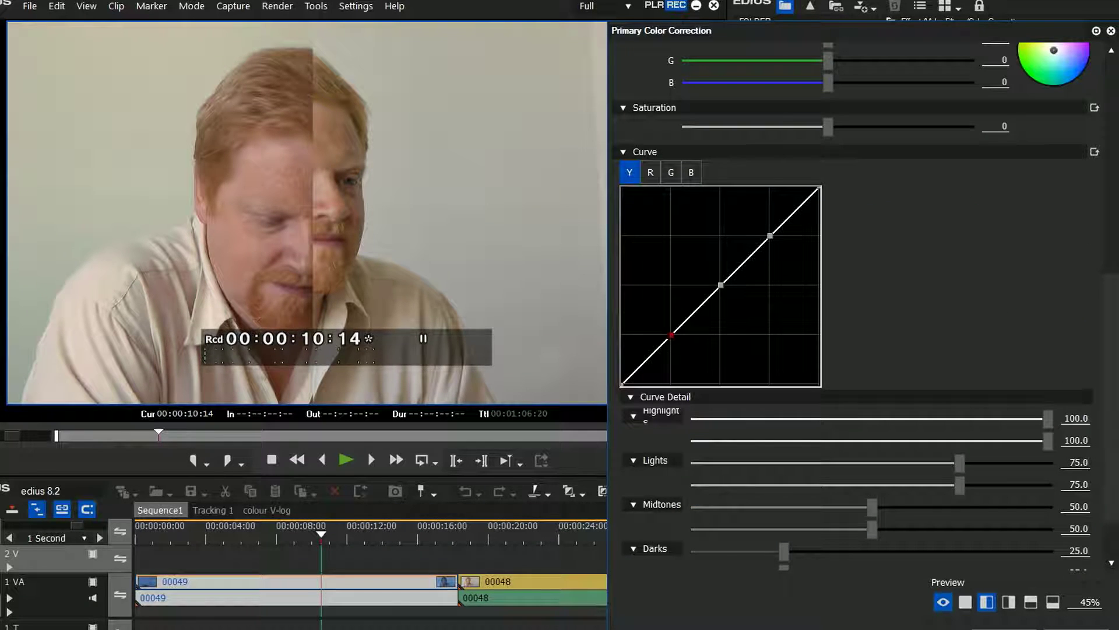
pyautogui.moveTo(671, 333); pyautogui.dragTo(656, 369)
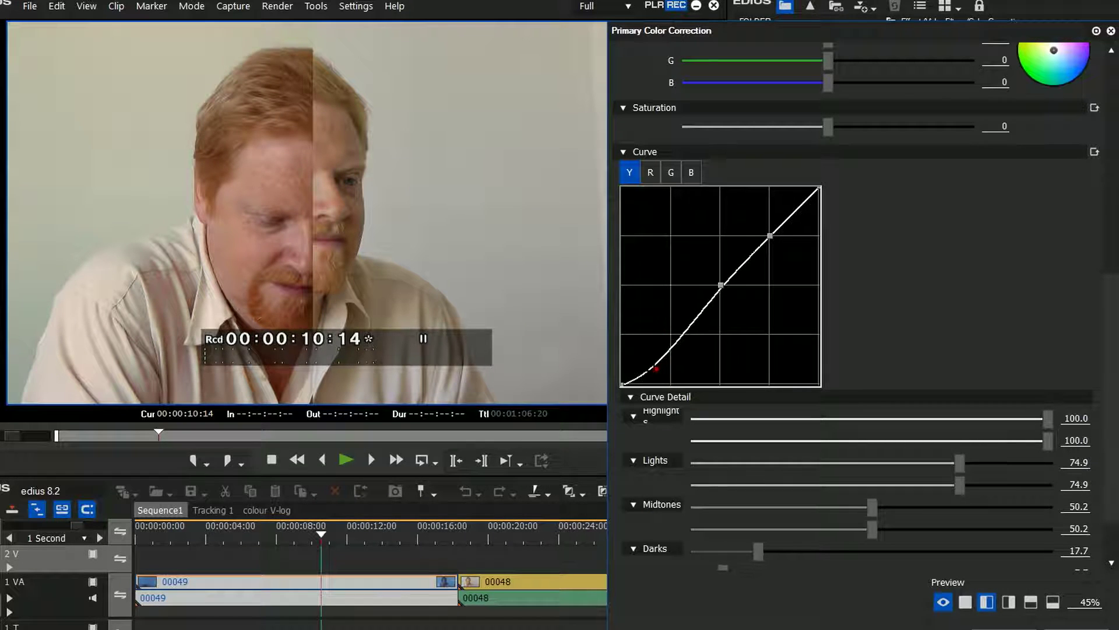
pyautogui.click(721, 285)
pyautogui.moveTo(720, 285); pyautogui.dragTo(712, 291)
pyautogui.click(964, 602)
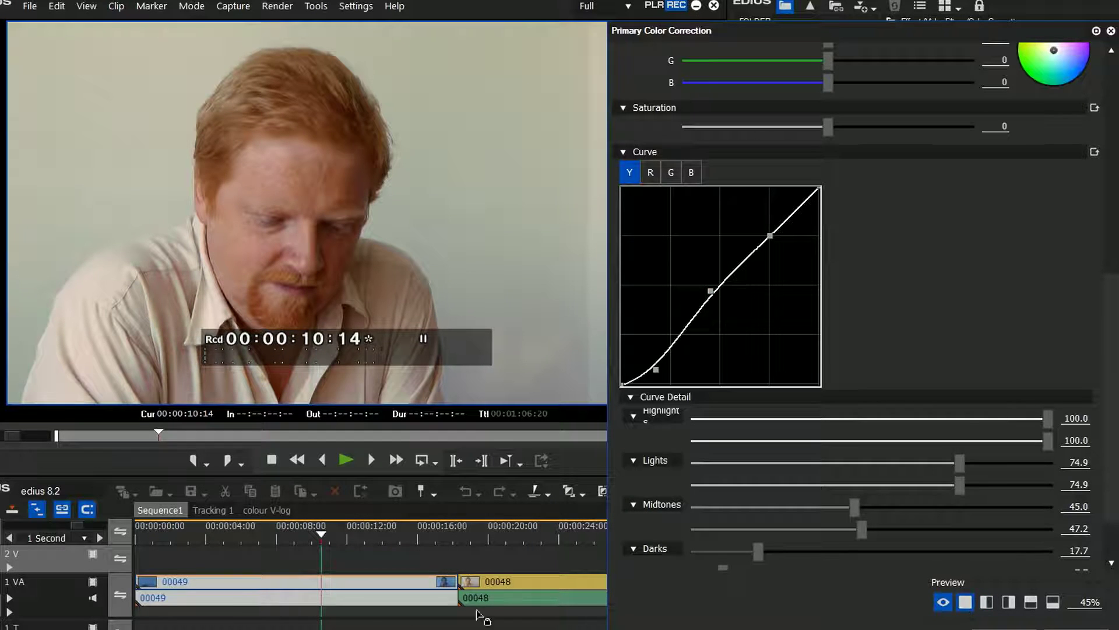
# Compare the corrected clip 00049 with the held 00048 frame and its own original in split preview, and apply the correction
pyautogui.click(279, 534)
pyautogui.click(987, 601)
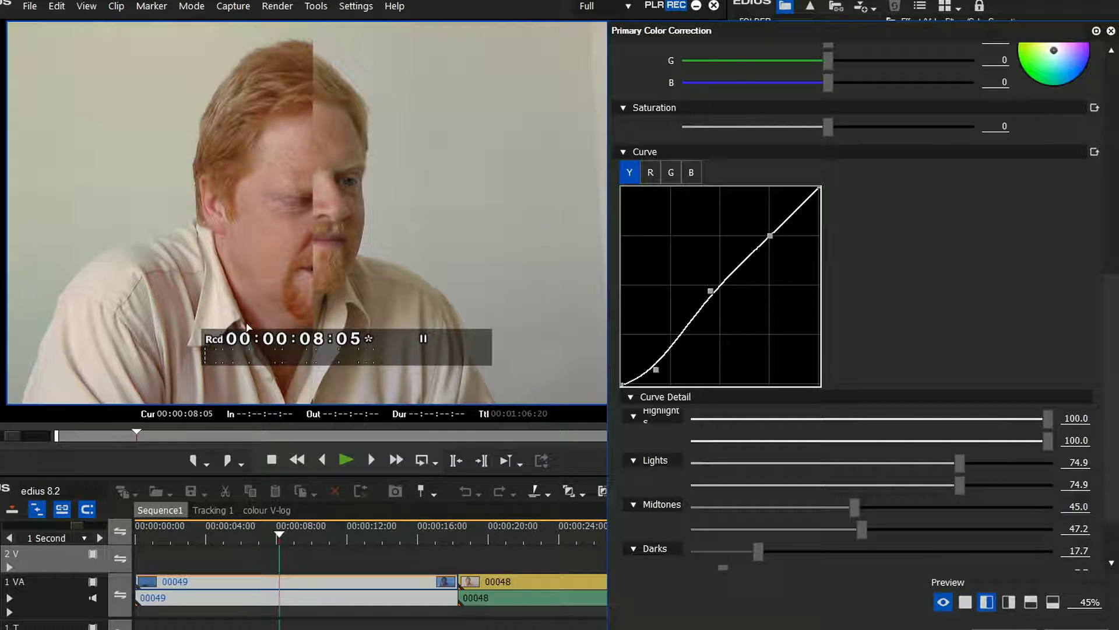
pyautogui.click(943, 603)
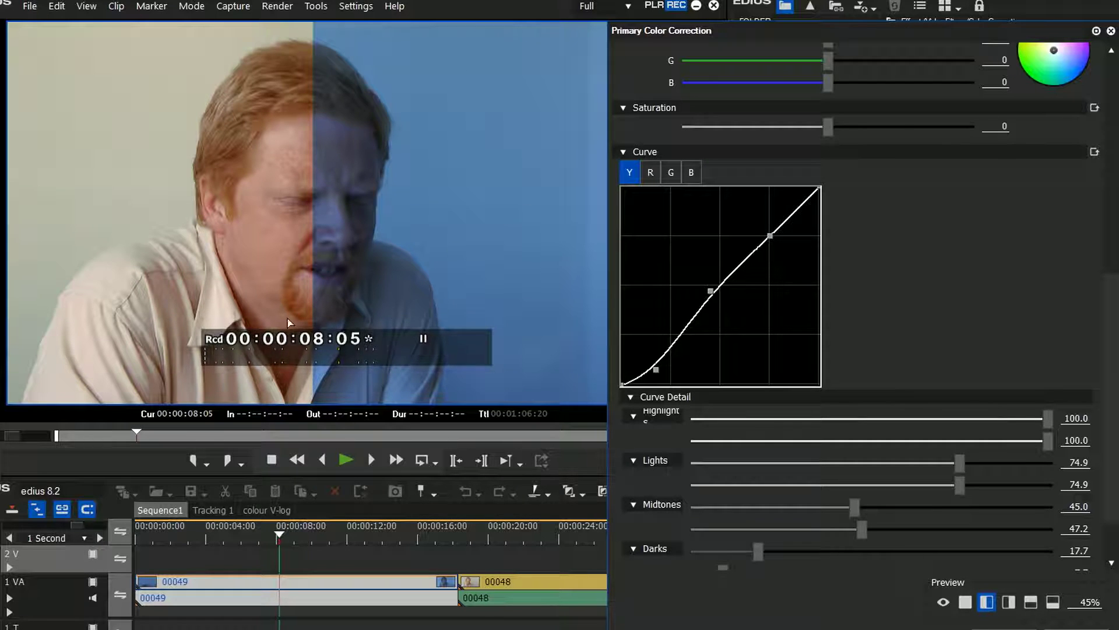
pyautogui.scroll(8, 712, 176)
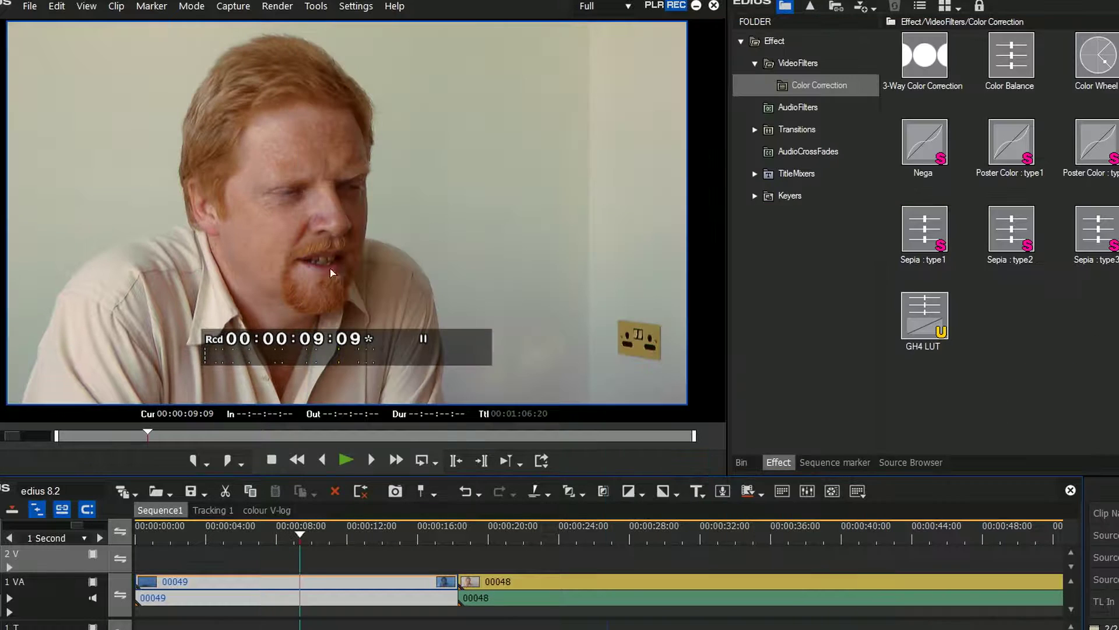
# Add Primary Color Correction to clip 00048 and shape its Y curve with midtones at 41.7 and 39.5 and darks at 14.4 and 6.6
pyautogui.moveTo(324, 557); pyautogui.dragTo(645, 580)
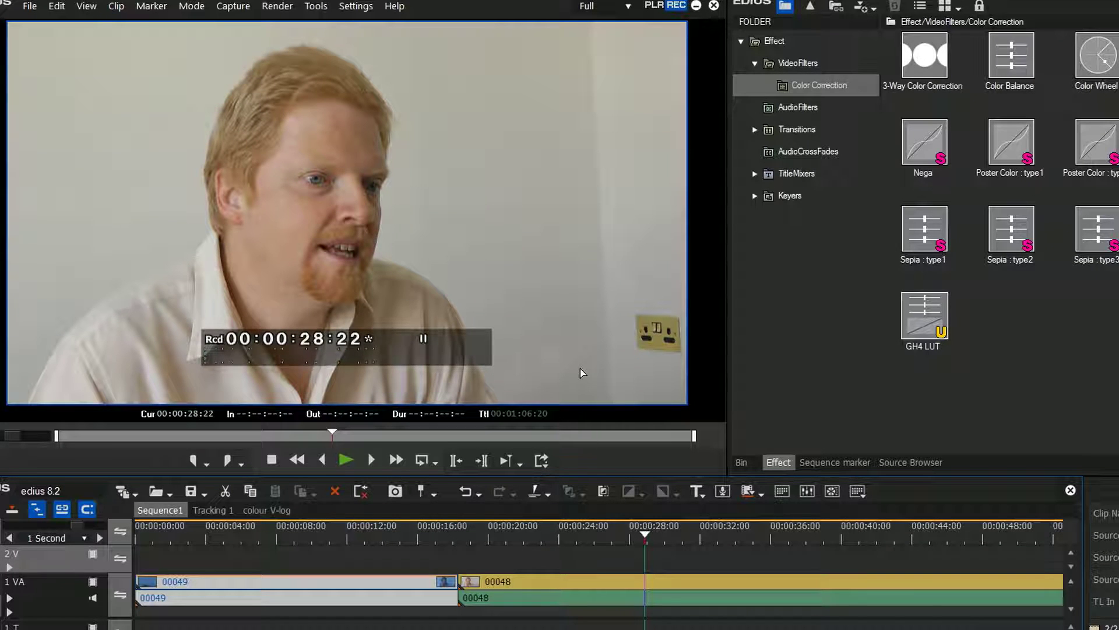
pyautogui.click(600, 542)
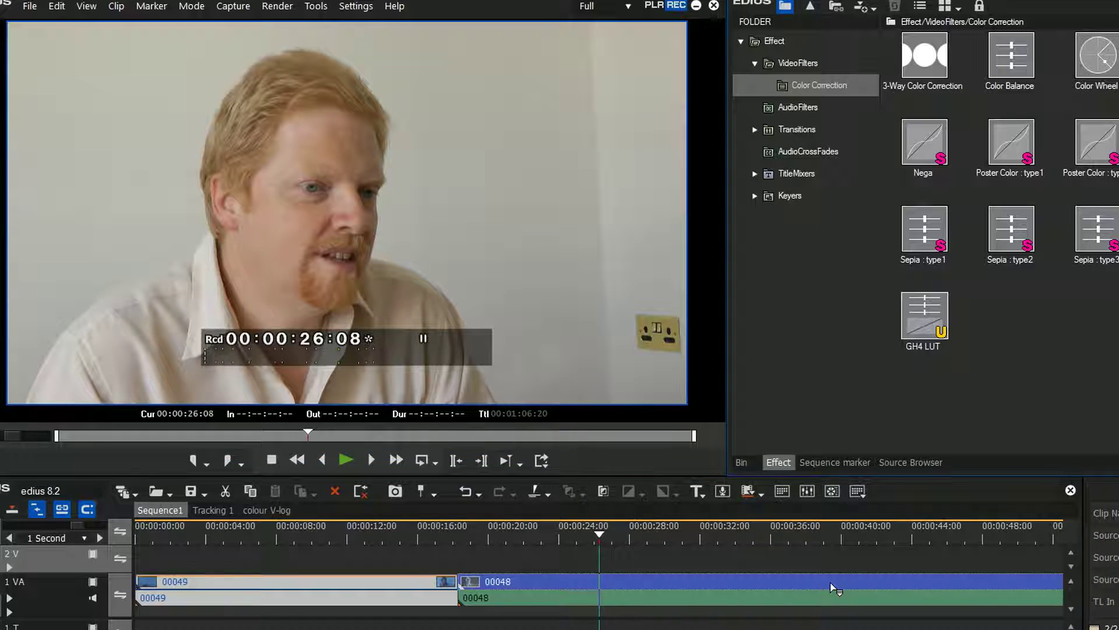
pyautogui.click(291, 582)
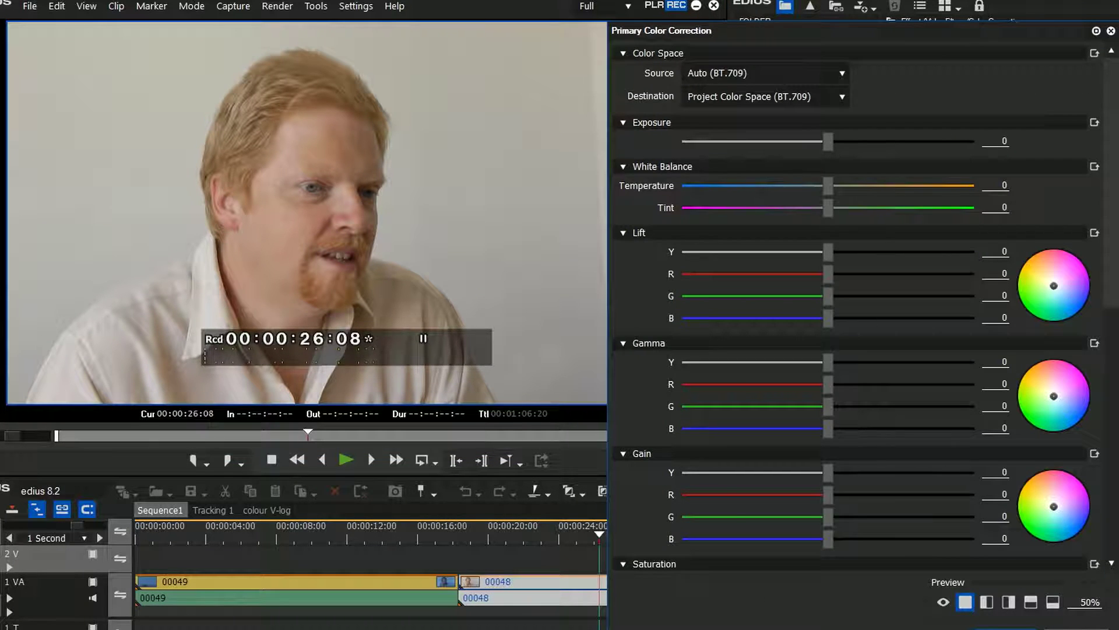
pyautogui.scroll(-10, 855, 532)
pyautogui.moveTo(671, 283); pyautogui.dragTo(650, 321)
pyautogui.moveTo(721, 233); pyautogui.dragTo(704, 255)
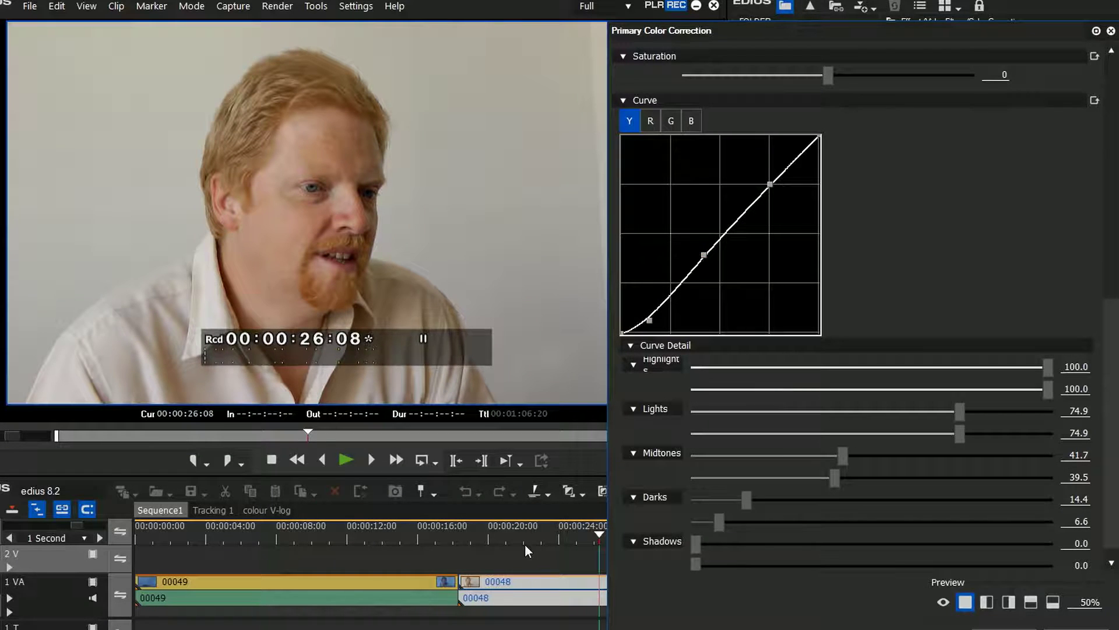
pyautogui.click(551, 534)
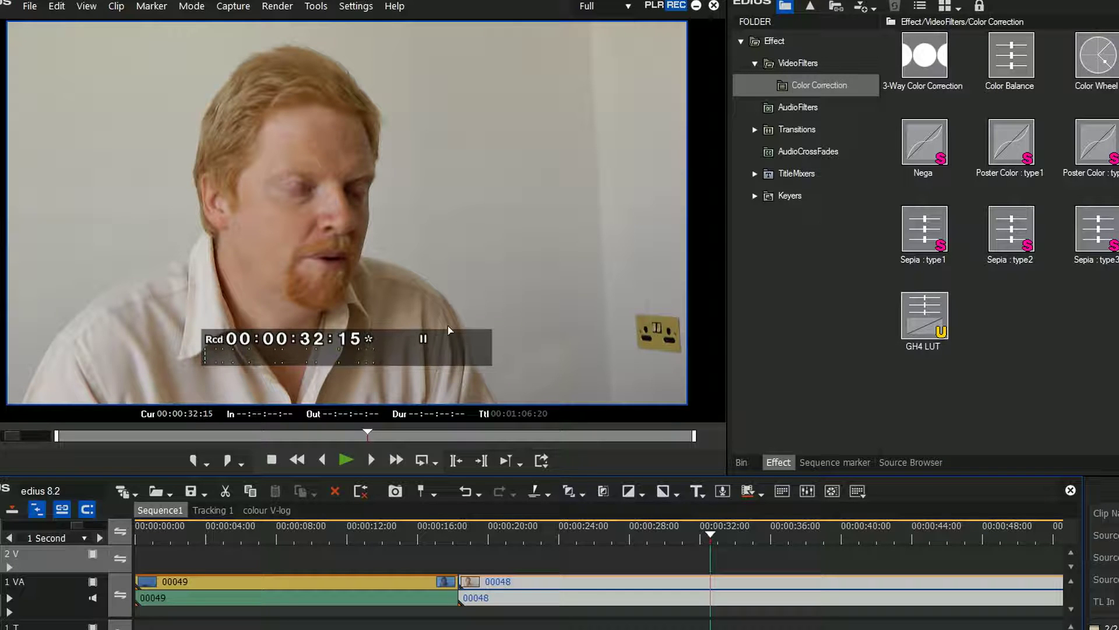
# Open the current project settings for changing and check the Video Quantization Bit Rate
pyautogui.click(371, 7)
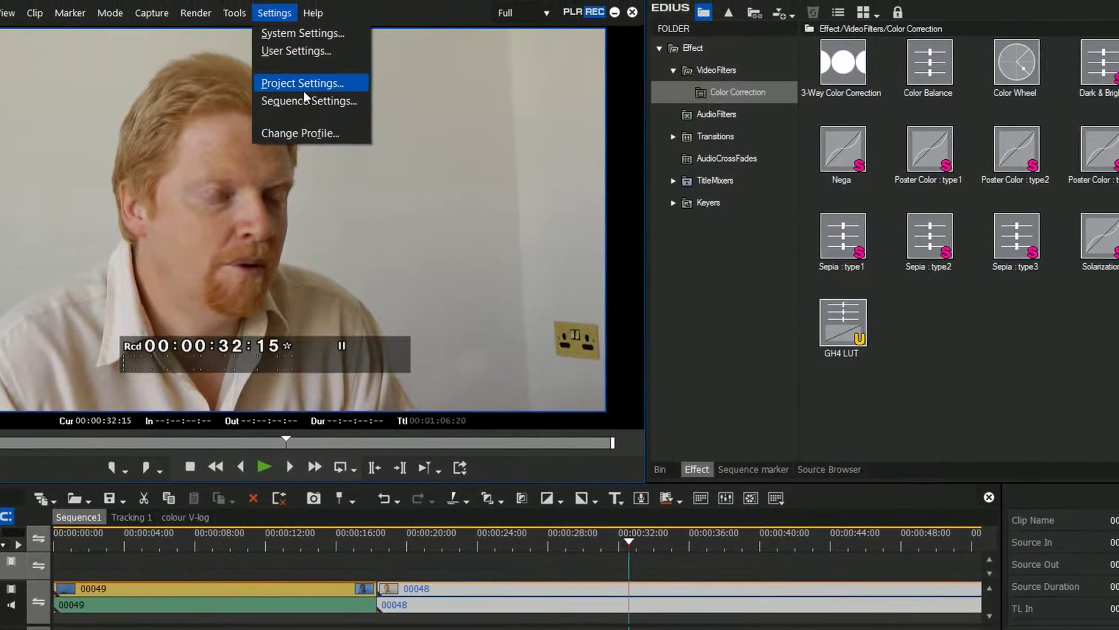
pyautogui.click(342, 80)
pyautogui.click(904, 590)
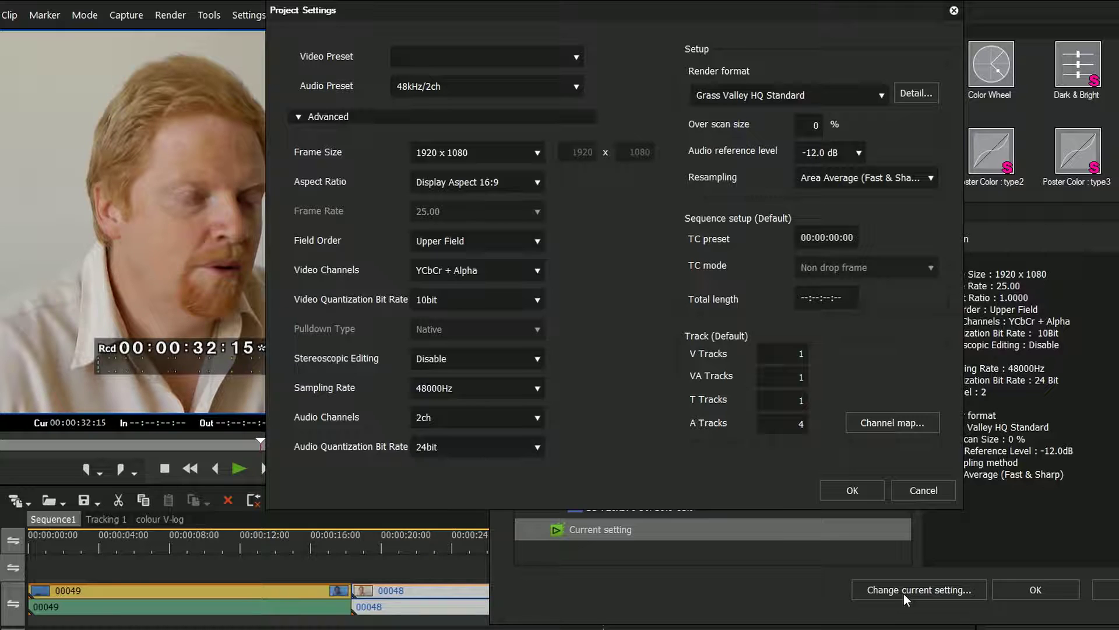
pyautogui.click(485, 301)
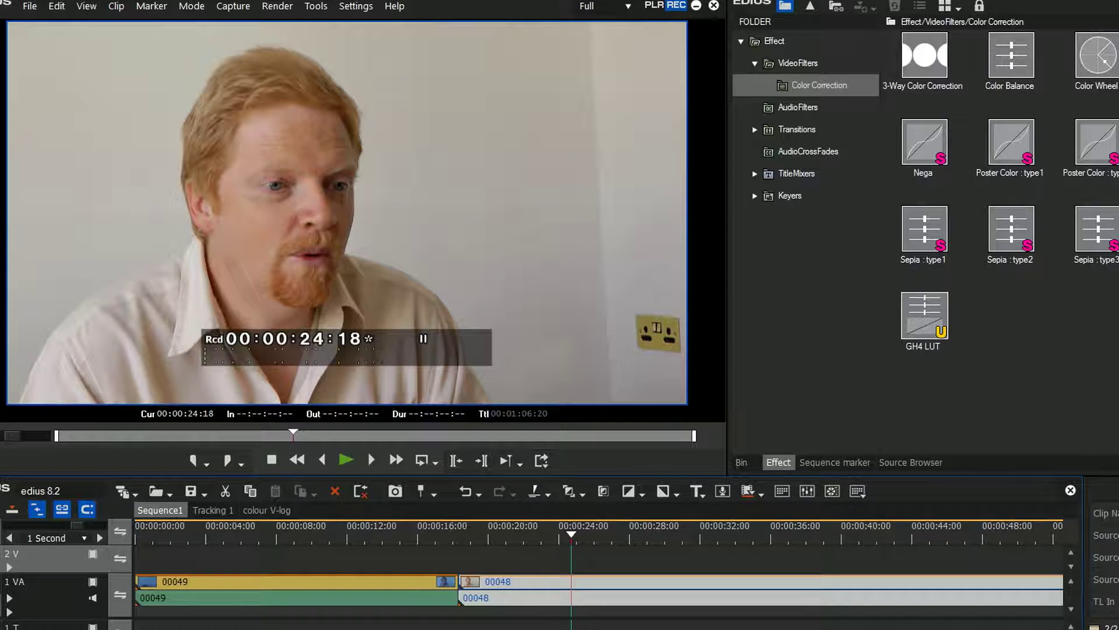
# Review the Primary Color Correction controls on clip 00048 and close them without changes
pyautogui.click(352, 7)
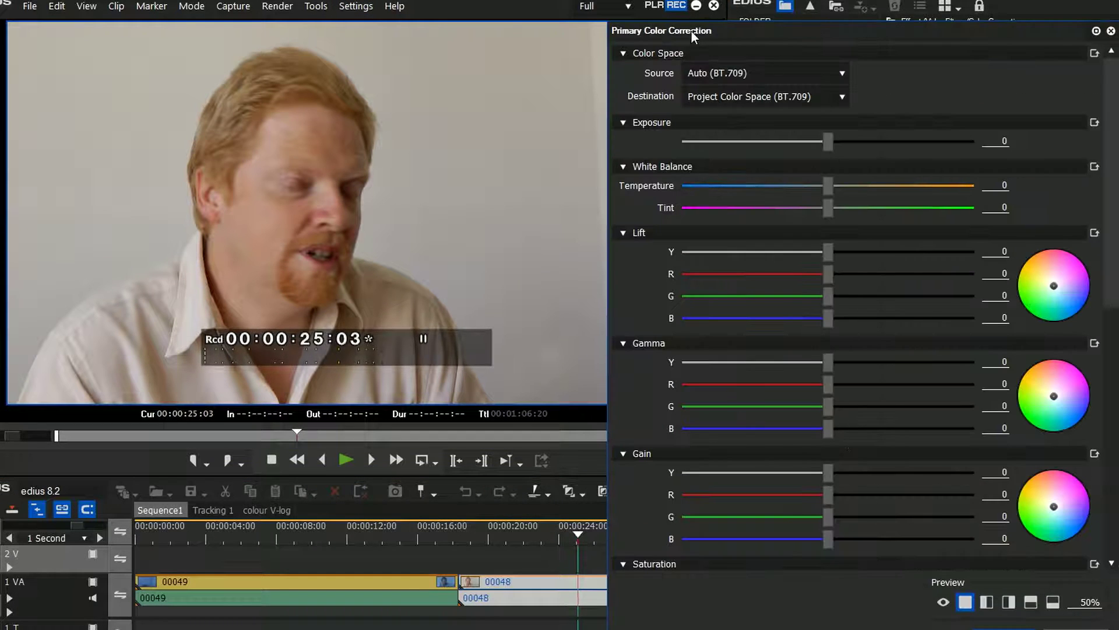
pyautogui.moveTo(692, 36); pyautogui.dragTo(615, 16)
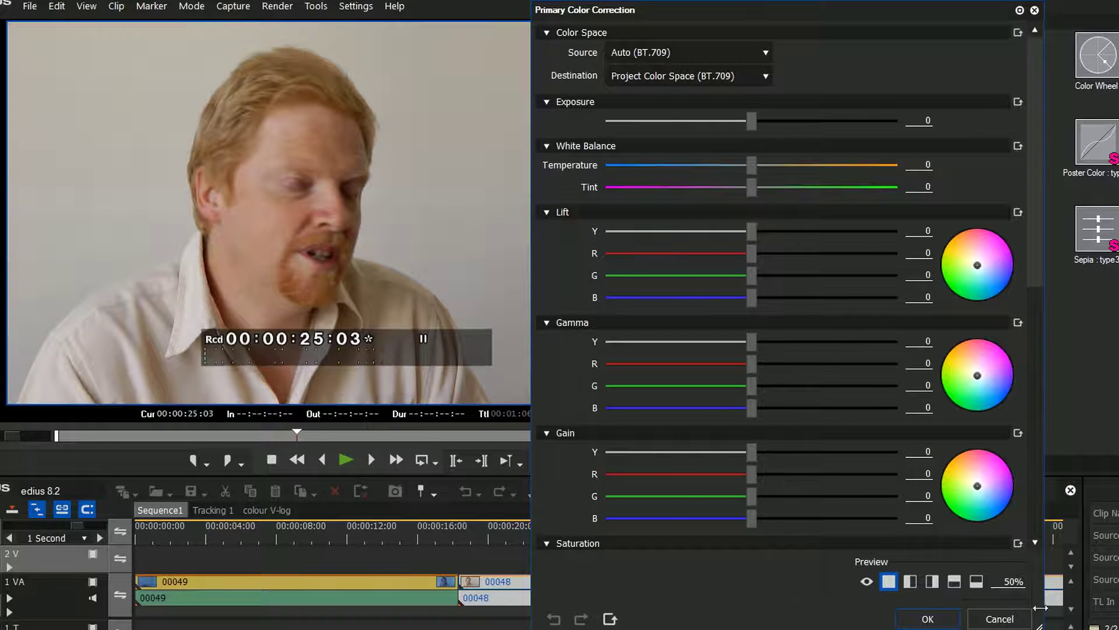
pyautogui.click(1025, 617)
# Add 3-Way Color Correction to clip 00048 and balance its grays and whites by auto-picking neutral areas in the picture
pyautogui.moveTo(927, 61); pyautogui.dragTo(712, 589)
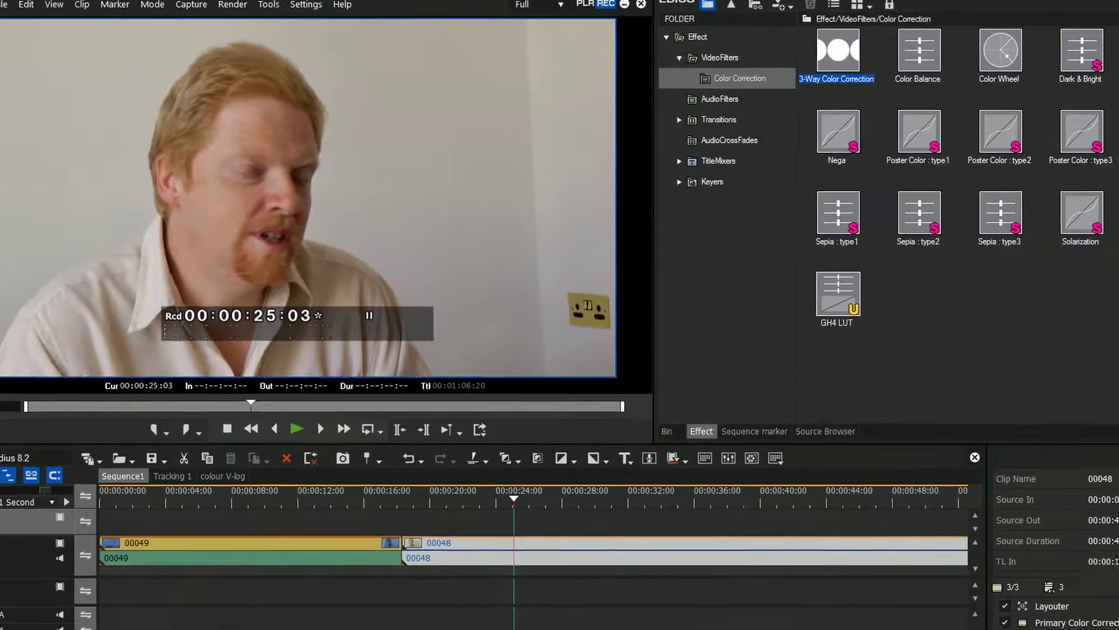
pyautogui.doubleClick(991, 596)
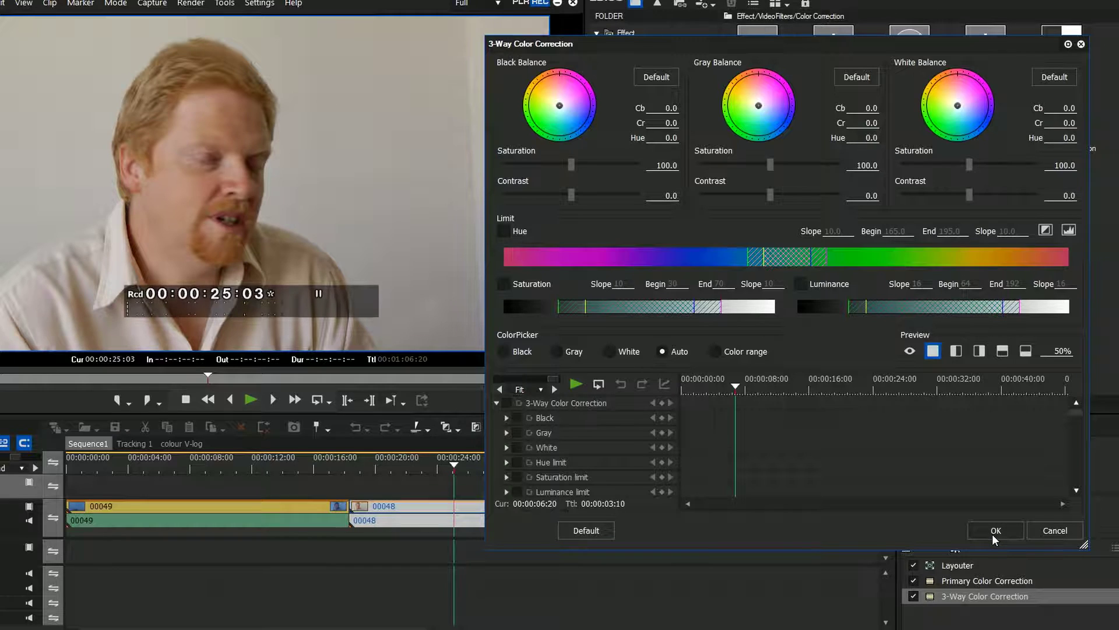
pyautogui.click(727, 387)
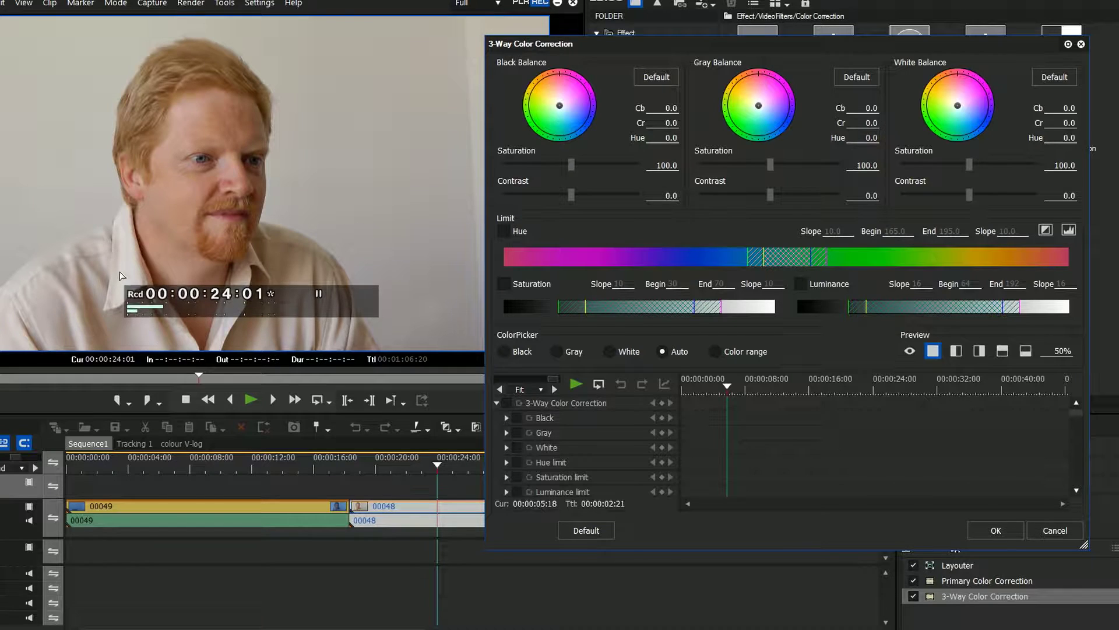
pyautogui.click(274, 236)
pyautogui.click(239, 82)
pyautogui.click(269, 337)
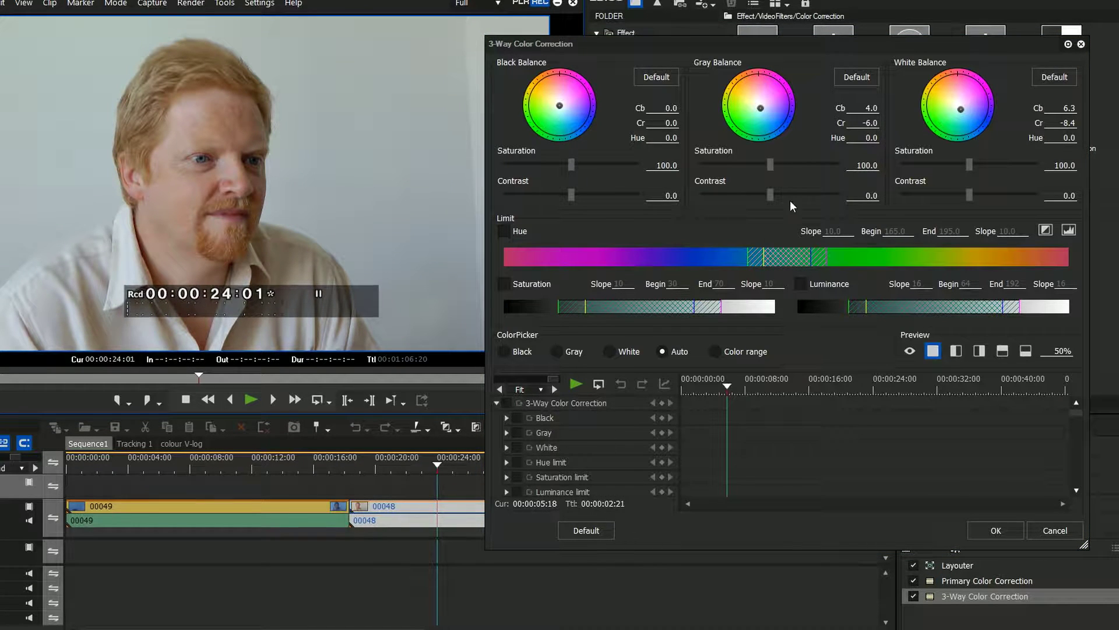
# Set the Gray Balance saturation to 135.3 and apply the 3-Way Color Correction to clip 00048
pyautogui.moveTo(770, 165); pyautogui.dragTo(793, 165)
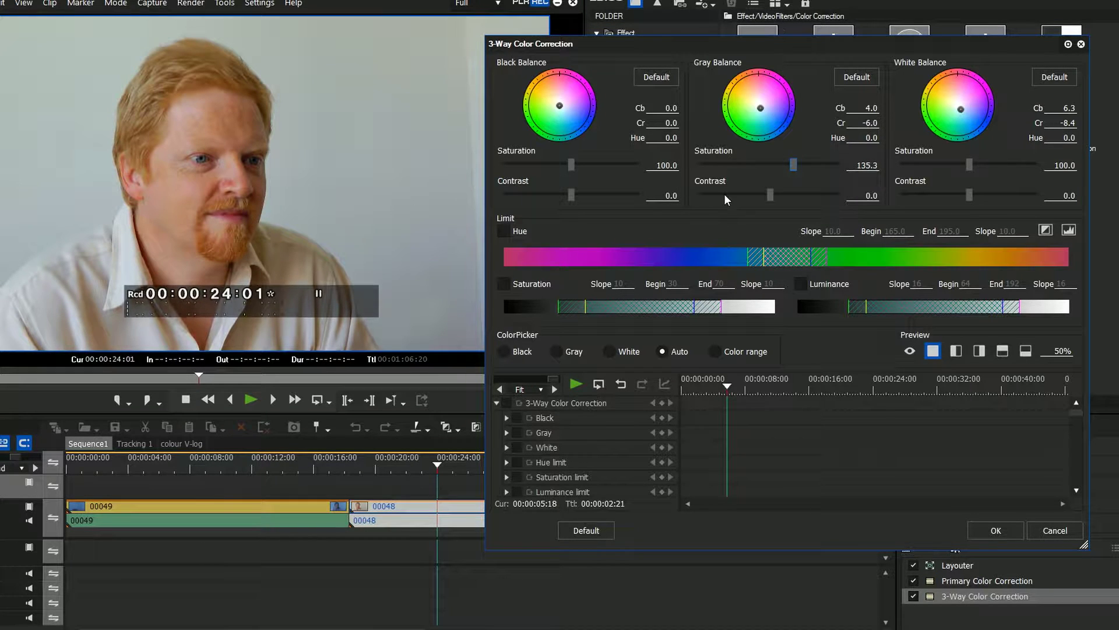
pyautogui.click(985, 528)
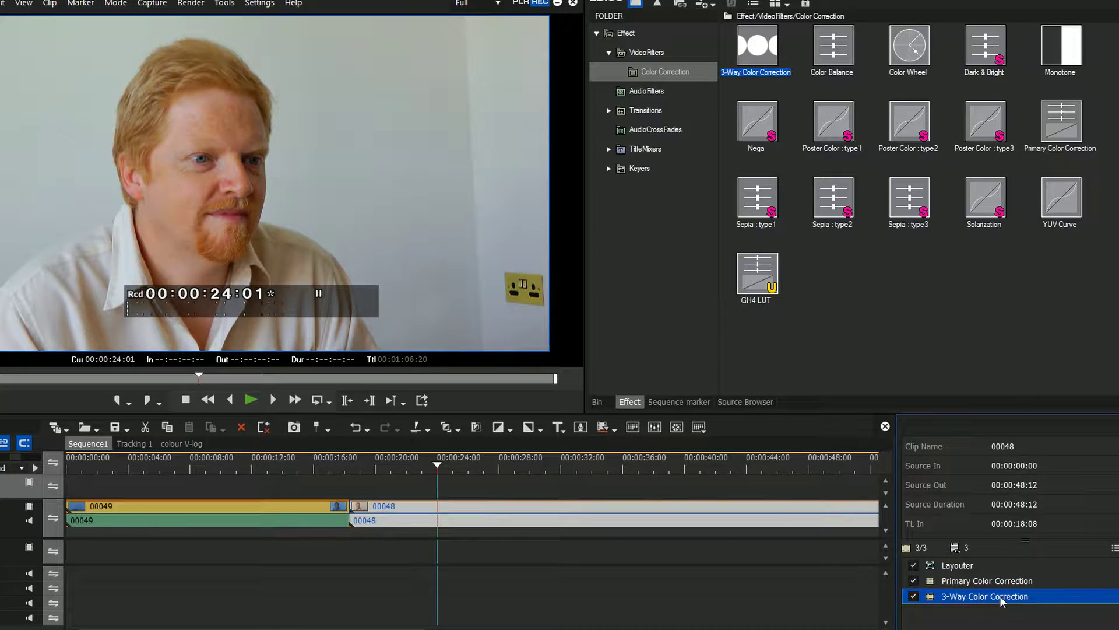
pyautogui.moveTo(997, 606)
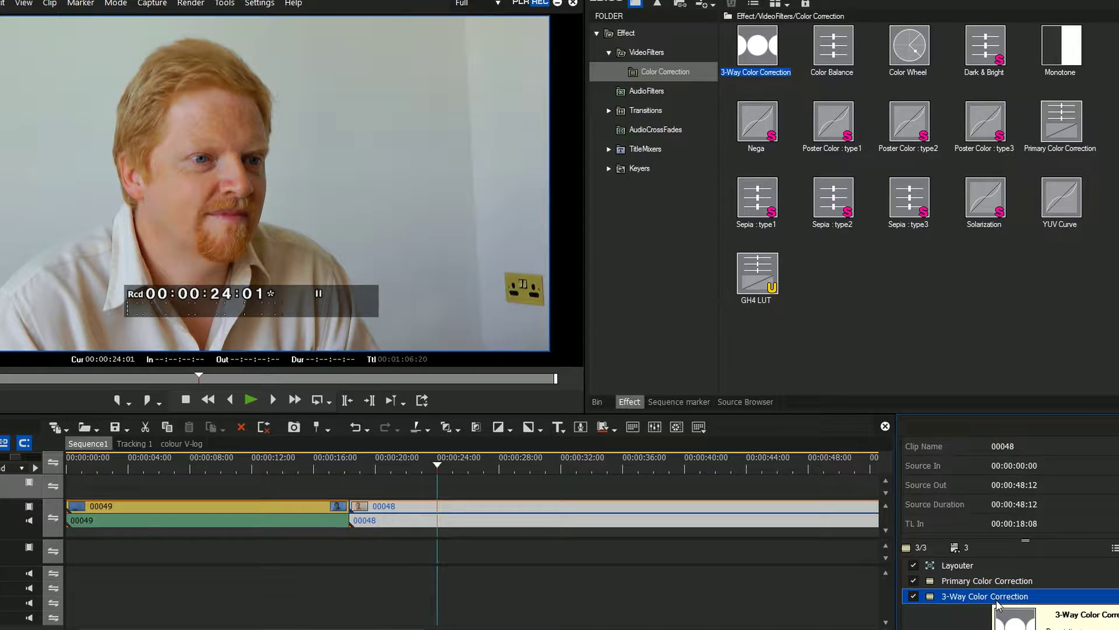